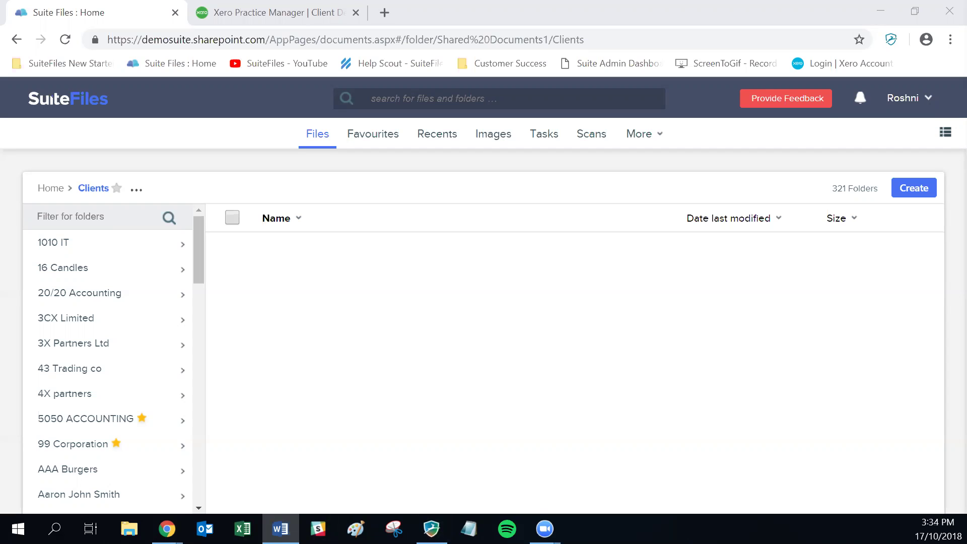
- Drop down the account menu from the user name on the SuiteFiles Clients page
{"action": "left_click", "coordinate": [906, 97]}
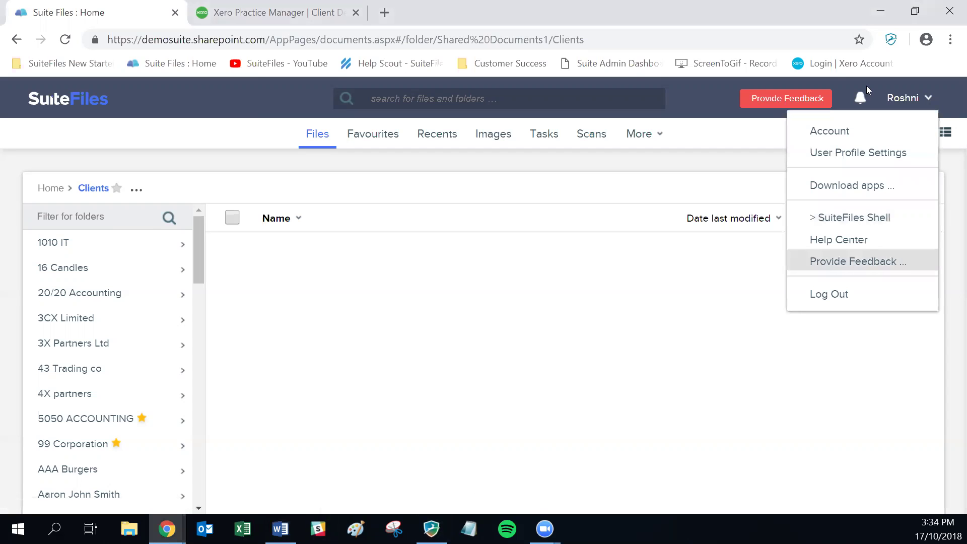
- Open the Help Center knowledge base, then enter the SuiteFiles support e-mail address in a new tab
{"action": "left_click", "coordinate": [839, 239]}
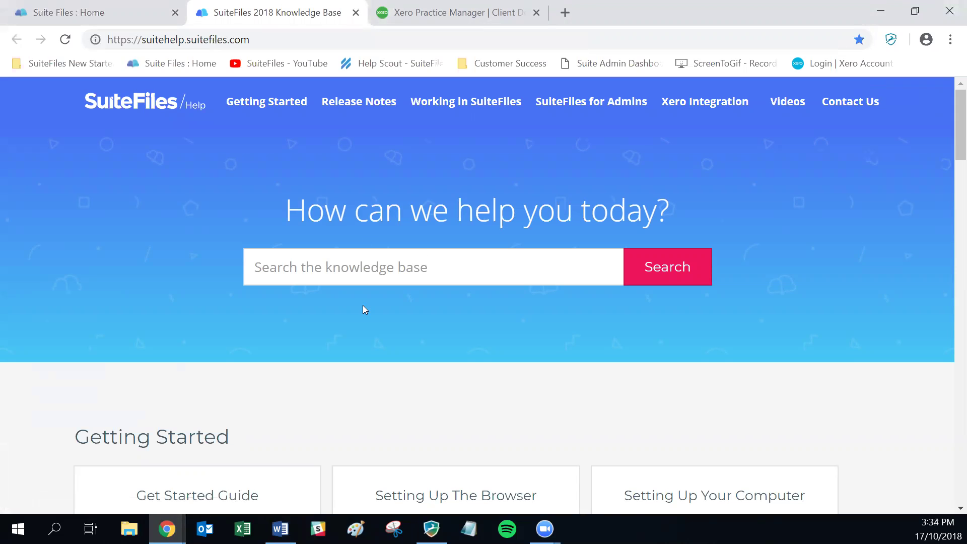
{"action": "left_click", "coordinate": [564, 14]}
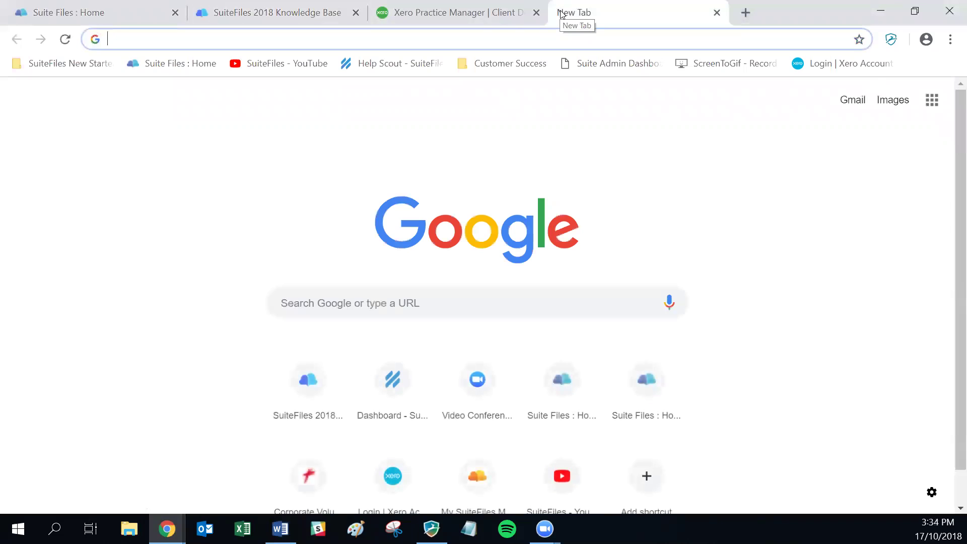
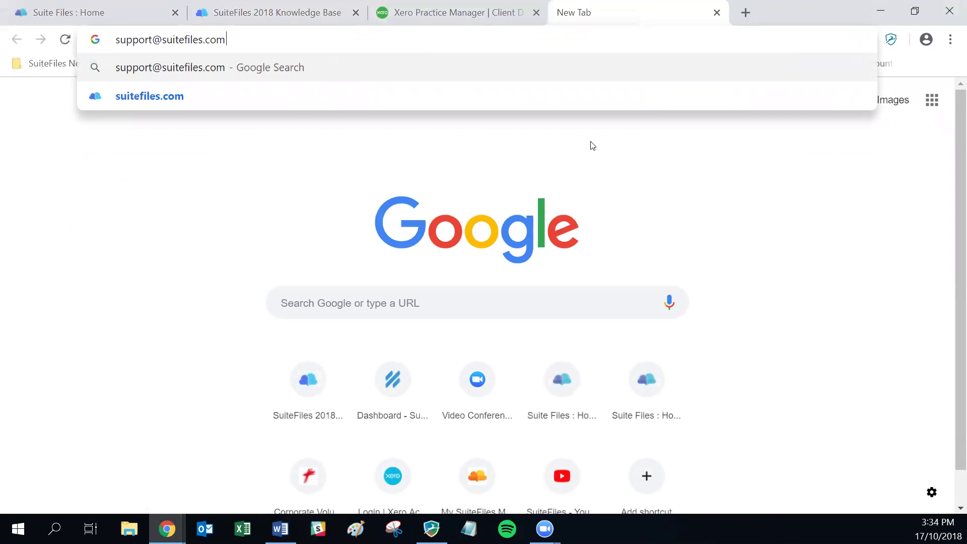
{"action": "key", "text": "alt+Tab"}
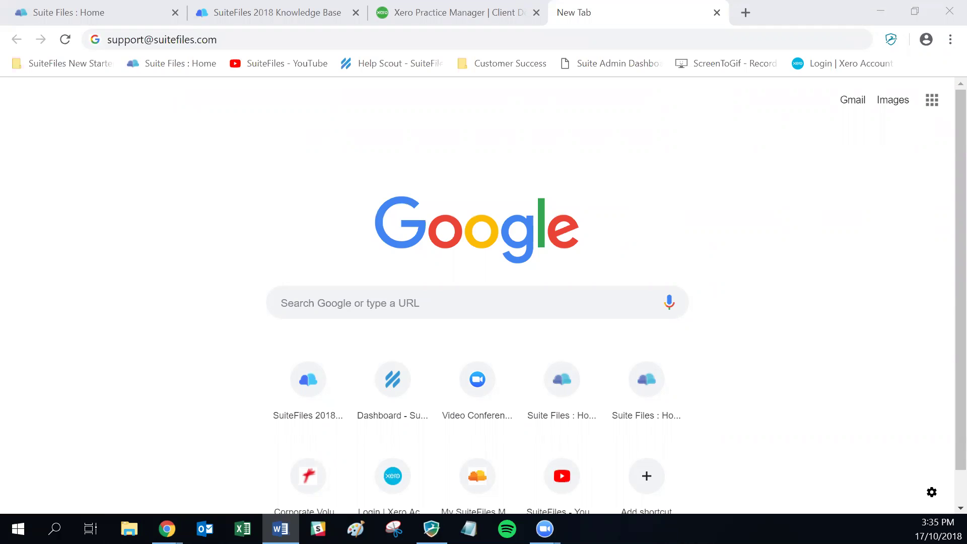
- Back in SuiteFiles, go to Download apps and get the Chrome Extension
{"action": "left_click", "coordinate": [60, 14]}
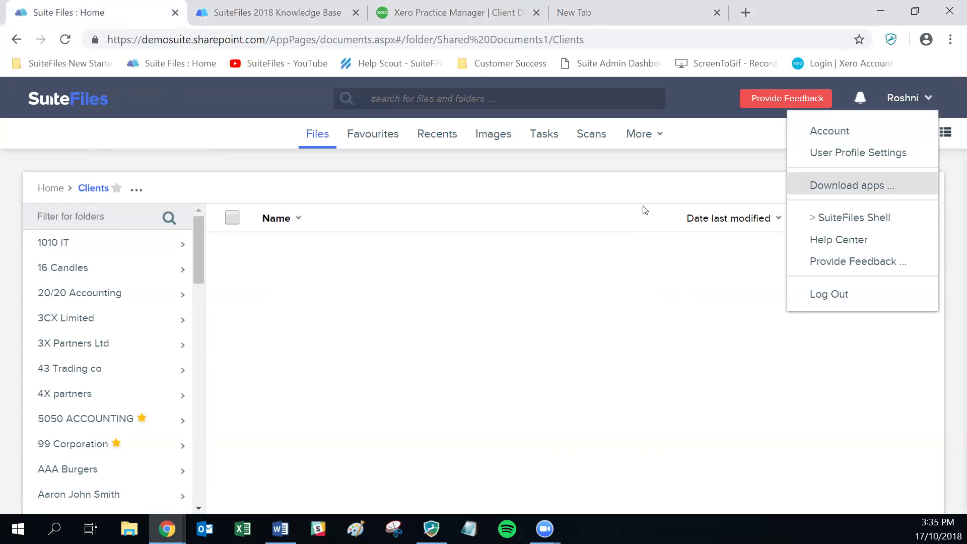
{"action": "key", "text": "Return"}
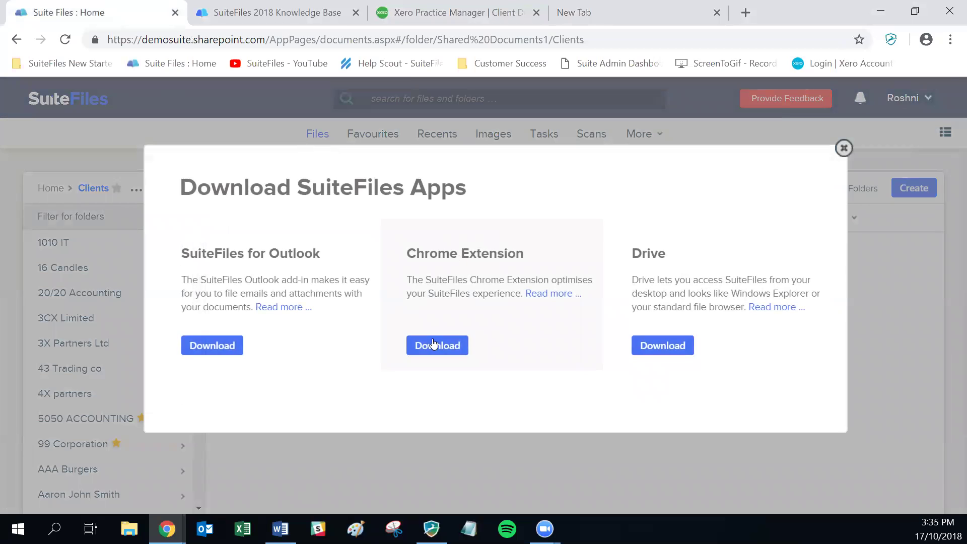
{"action": "left_click", "coordinate": [447, 355]}
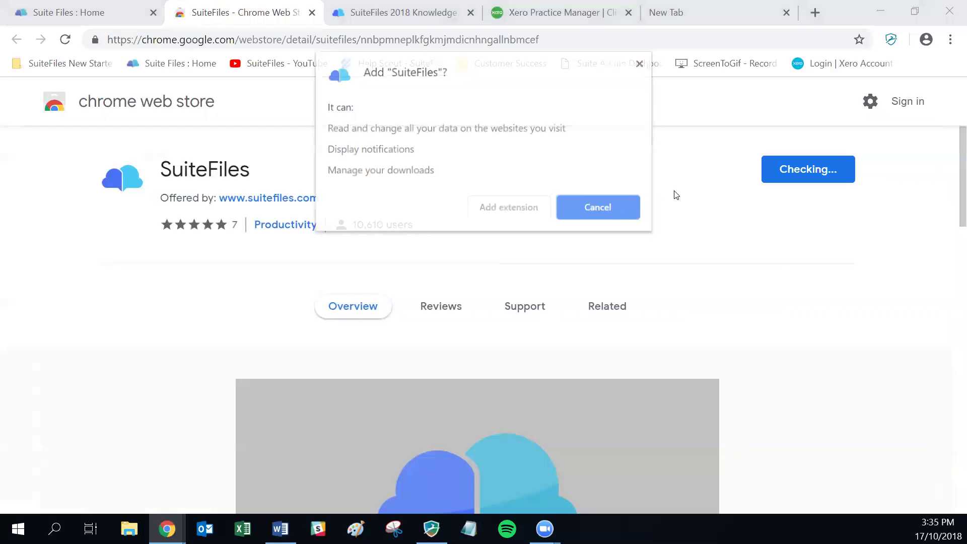
- Add the SuiteFiles extension to Chrome and return to the Suite Files home tab
{"action": "left_click", "coordinate": [503, 211]}
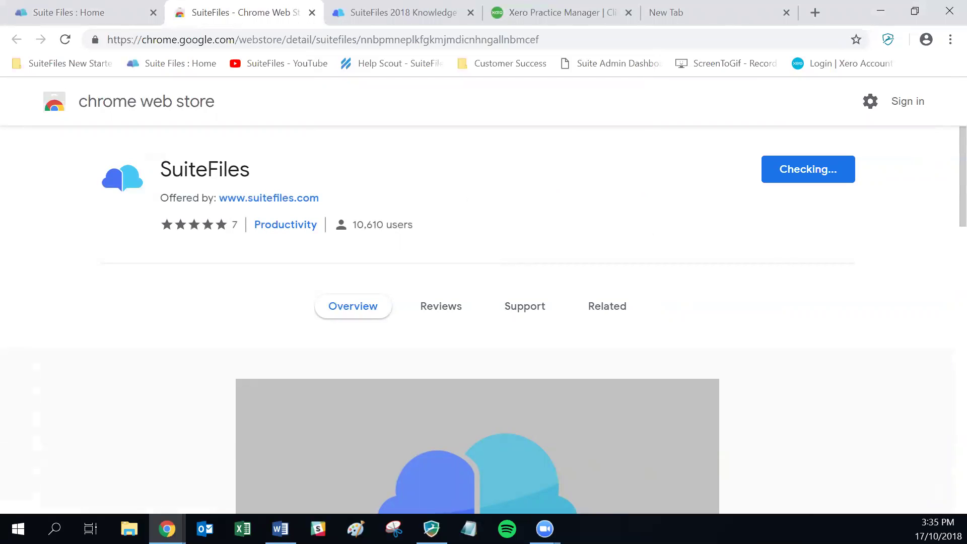
{"action": "left_click", "coordinate": [281, 529]}
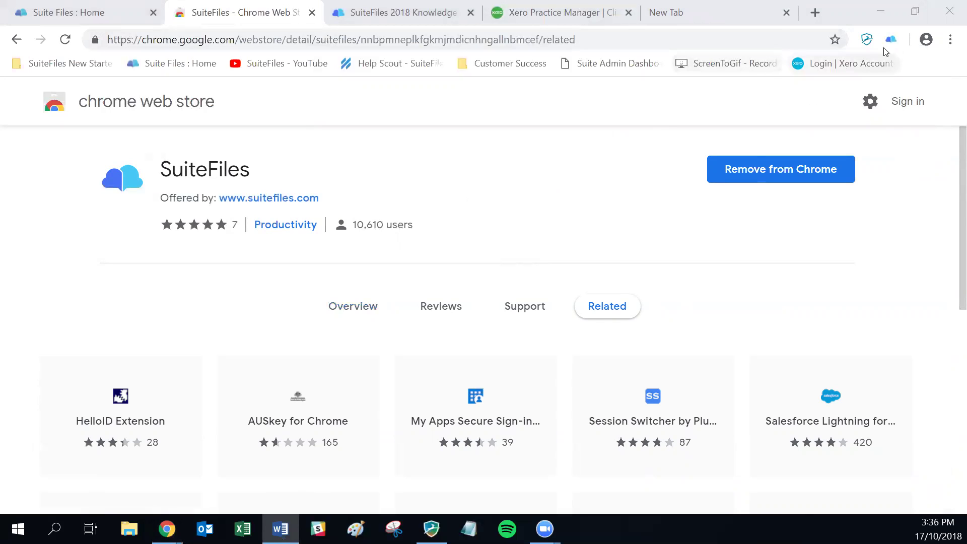
{"action": "left_click", "coordinate": [99, 13]}
{"action": "left_click", "coordinate": [263, 39]}
{"action": "left_click", "coordinate": [262, 39]}
{"action": "left_click_drag", "start_coordinate": [262, 39], "coordinate": [107, 42]}
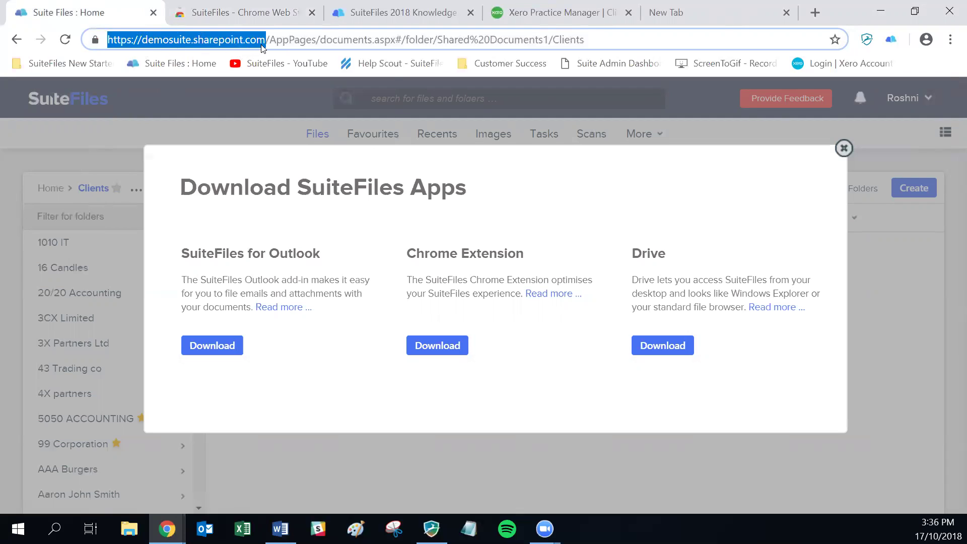
{"action": "right_click", "coordinate": [233, 41]}
{"action": "left_click", "coordinate": [255, 124]}
- Fill the extension sign-in with the copied Site Url, the account username and password
{"action": "left_click", "coordinate": [888, 42]}
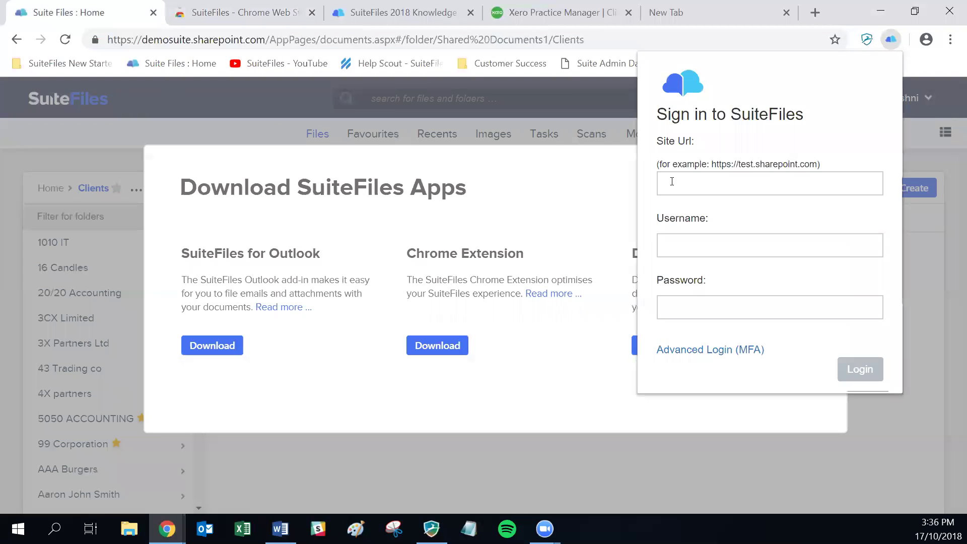
{"action": "left_click", "coordinate": [662, 183]}
{"action": "right_click", "coordinate": [670, 184]}
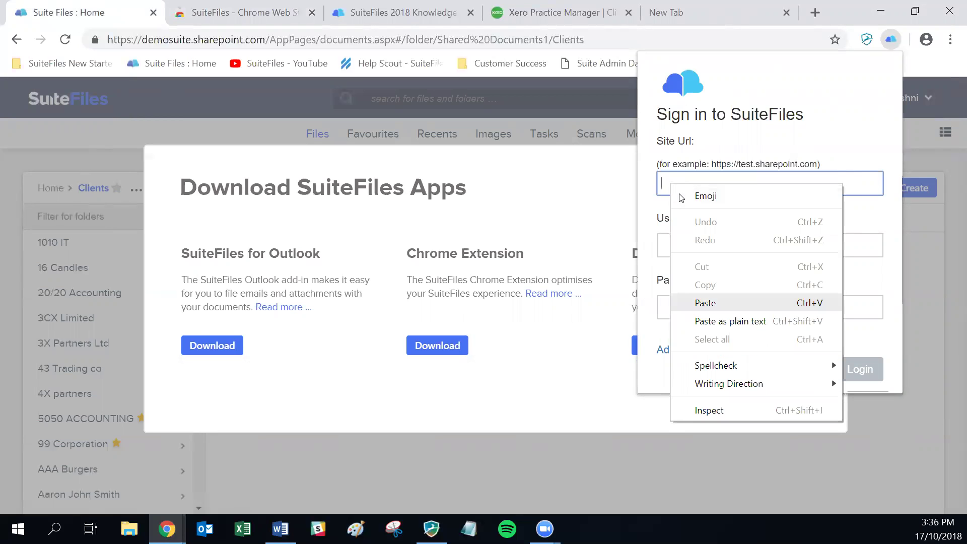
{"action": "key", "text": "ctrl+v"}
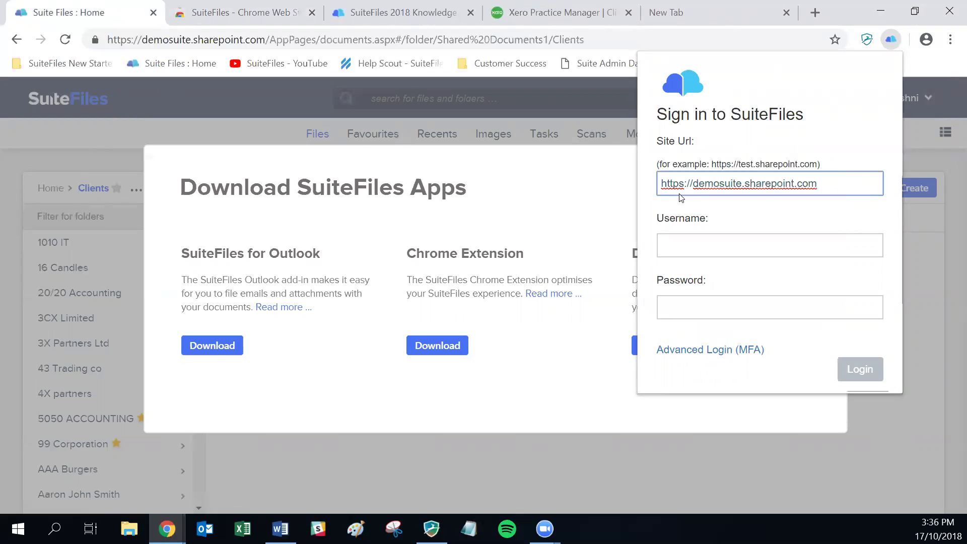
{"action": "key", "text": "Tab"}
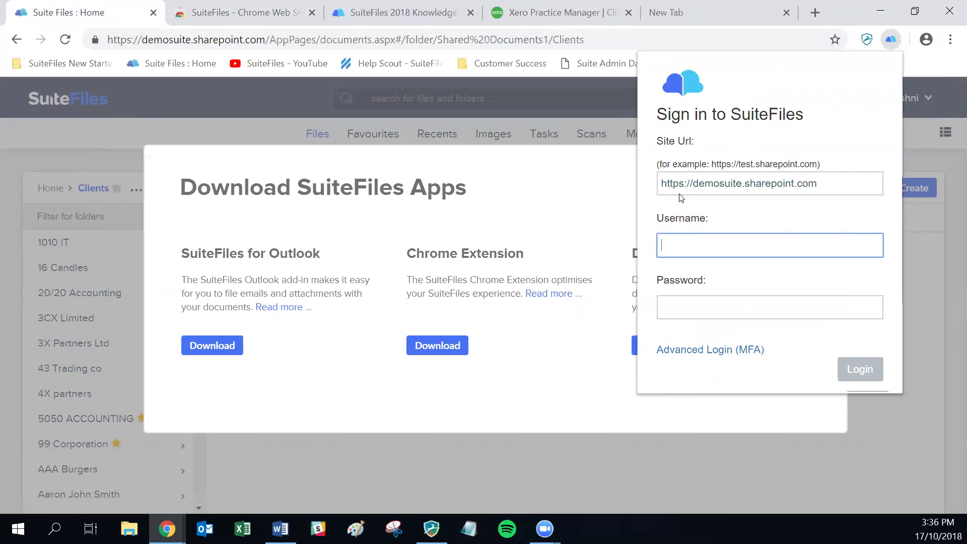
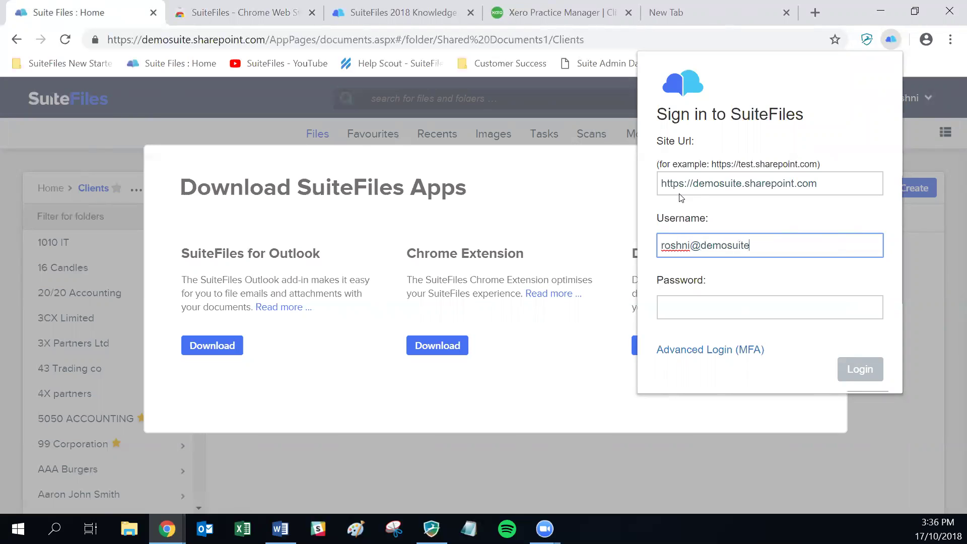
{"action": "key", "text": "Tab"}
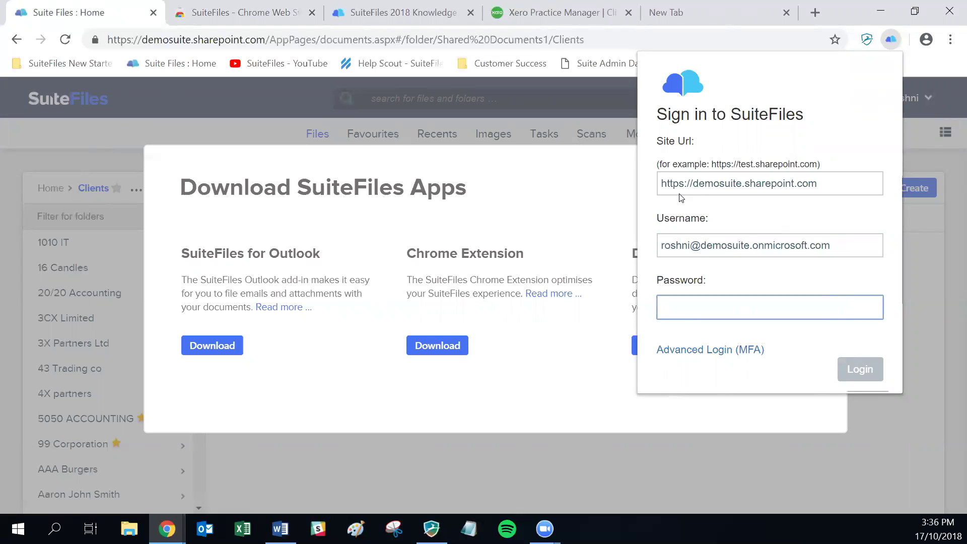
{"action": "type", "text": "•••••"}
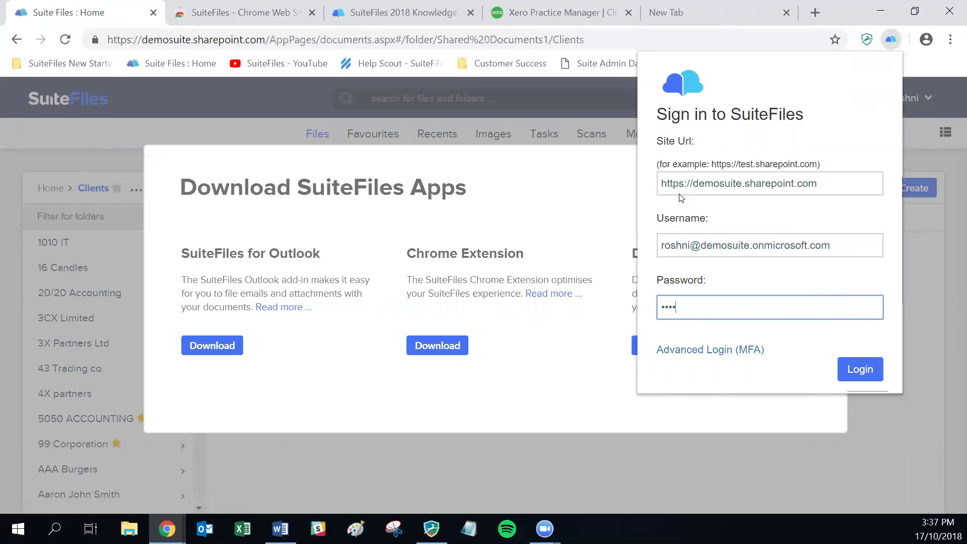
{"action": "type", "text": "••••"}
- Log in to the SuiteFiles extension and close its panel
{"action": "key", "text": "Return"}
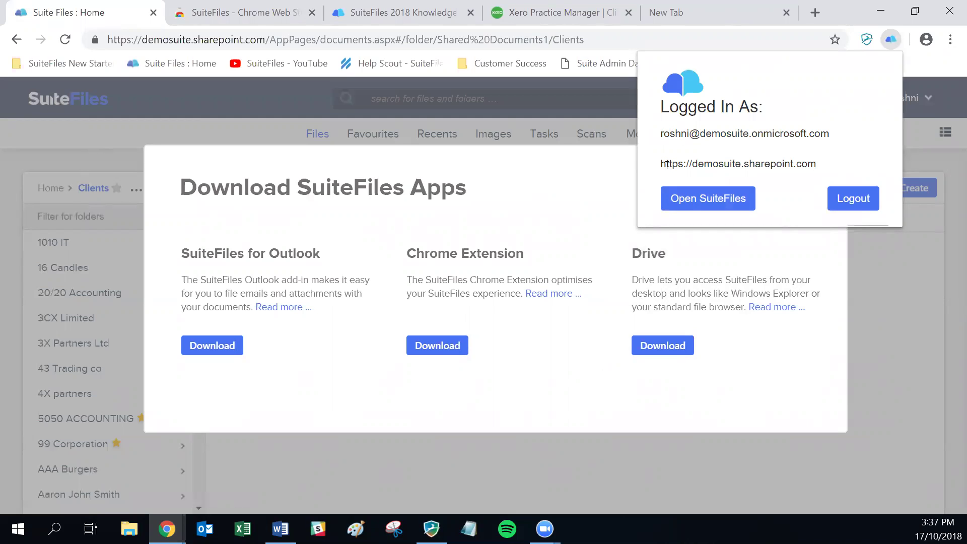
{"action": "left_click", "coordinate": [891, 39]}
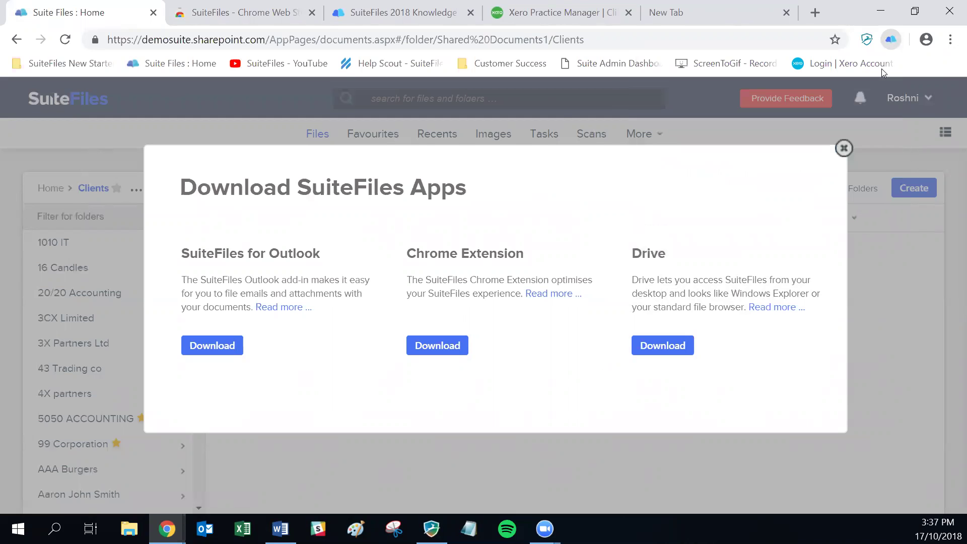
- Close the Download SuiteFiles Apps window and the Knowledge Base tab
{"action": "left_click", "coordinate": [448, 439]}
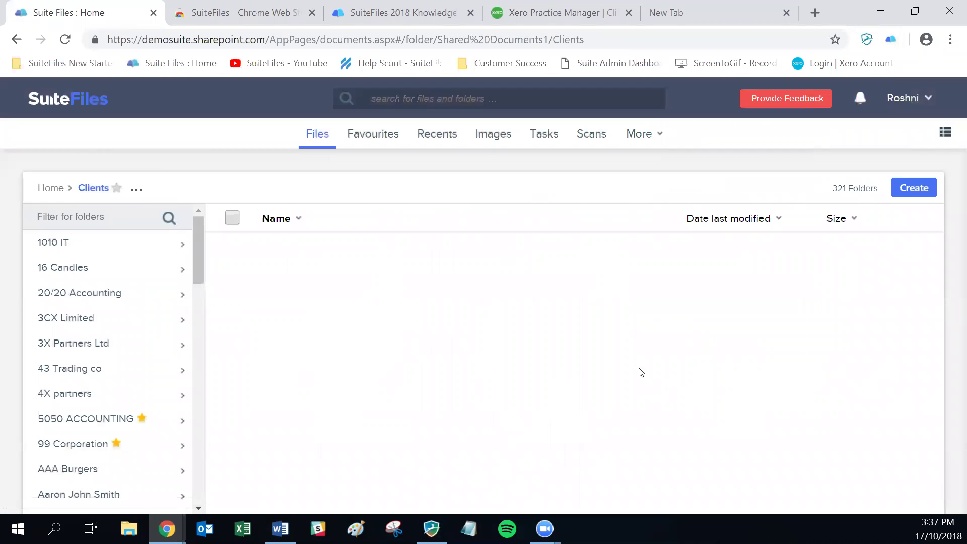
{"action": "key", "text": "alt+Tab"}
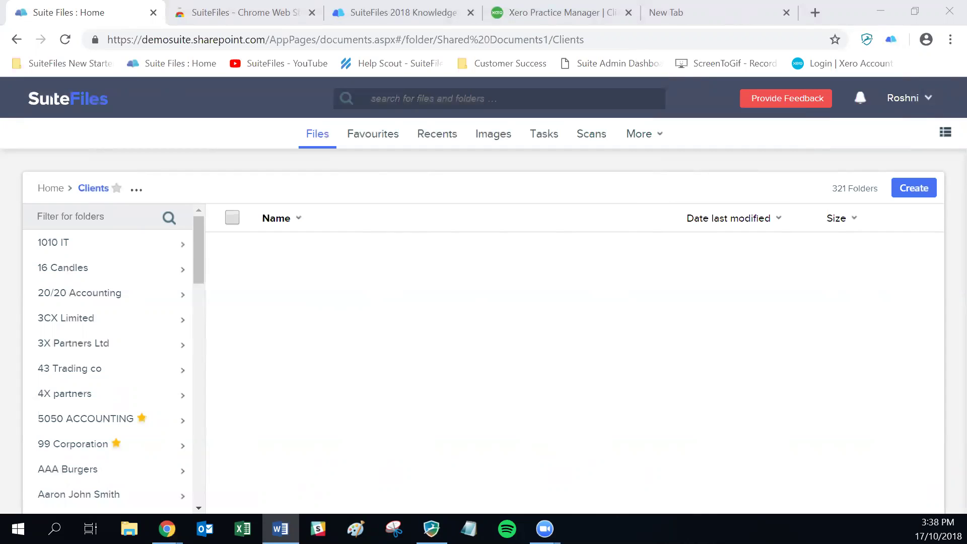
{"action": "left_click", "coordinate": [471, 13]}
{"action": "left_click", "coordinate": [471, 14]}
- Close the Web Store tab and start a new client from the Xero Practice Manager Clients list
{"action": "left_click", "coordinate": [312, 13]}
{"action": "left_click", "coordinate": [247, 12]}
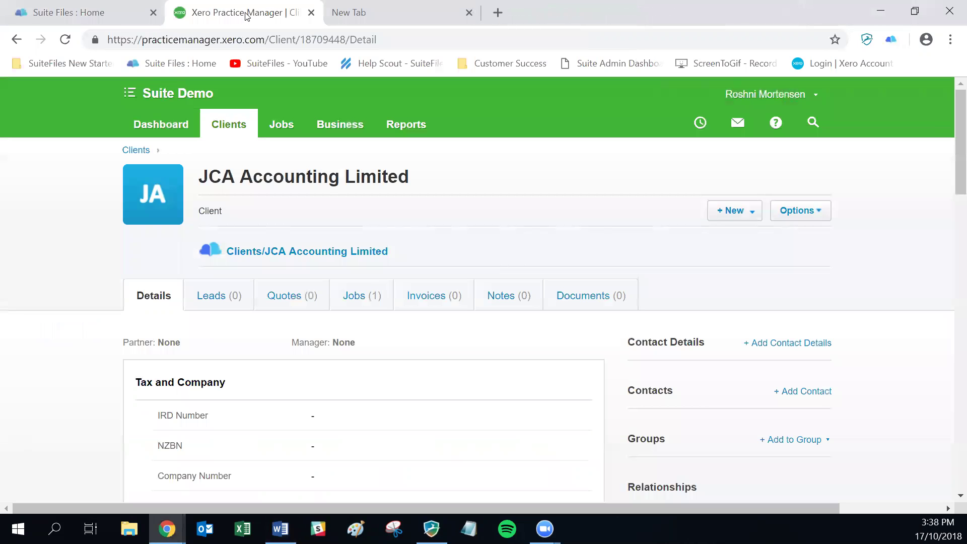
{"action": "left_click", "coordinate": [225, 124]}
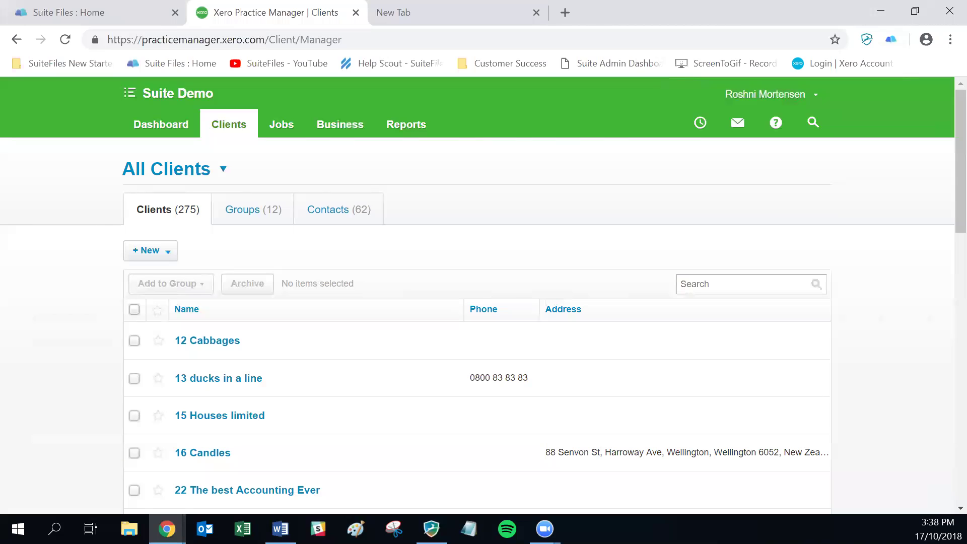
{"action": "left_click", "coordinate": [162, 252]}
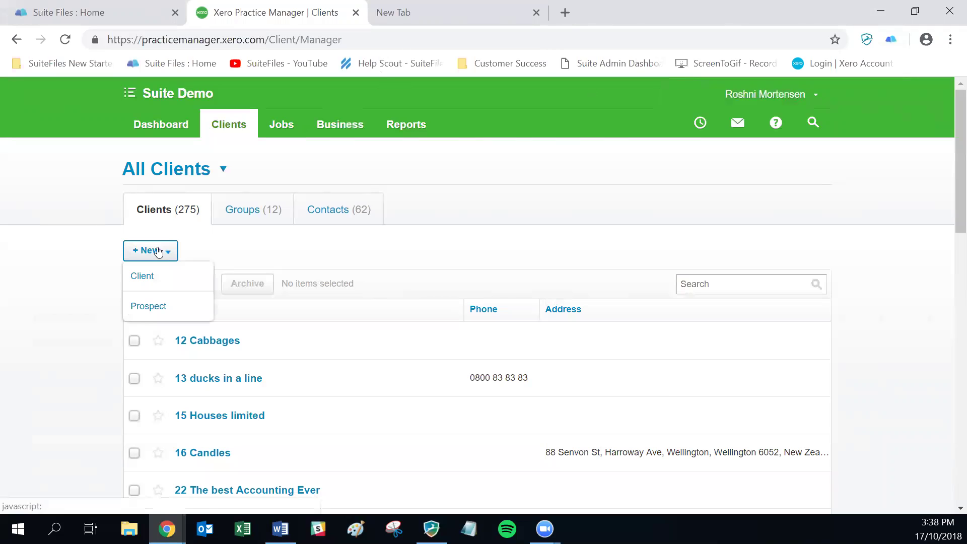
{"action": "left_click", "coordinate": [150, 276]}
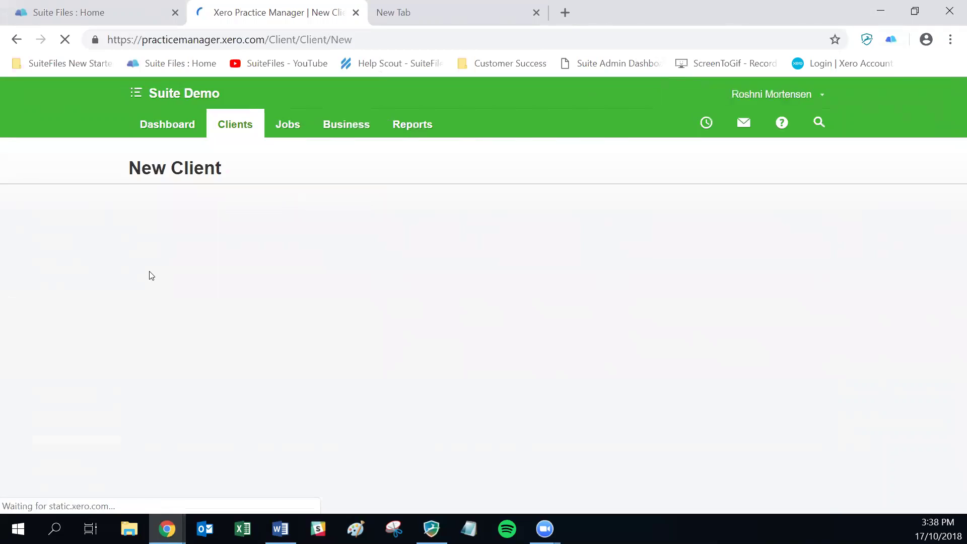
{"action": "left_click", "coordinate": [225, 333]}
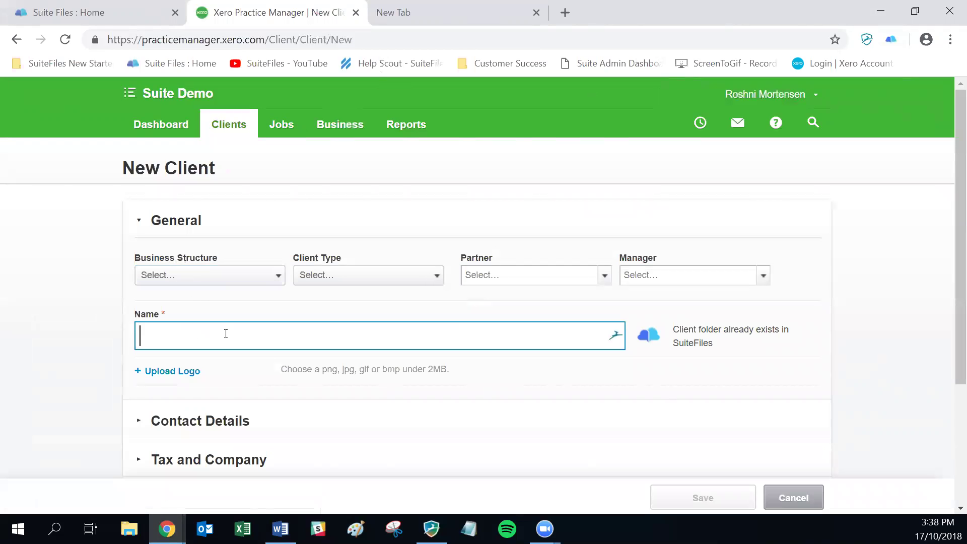
- Name the new client 'JTB Accounting' and save it
{"action": "type", "text": "JTB Accounting"}
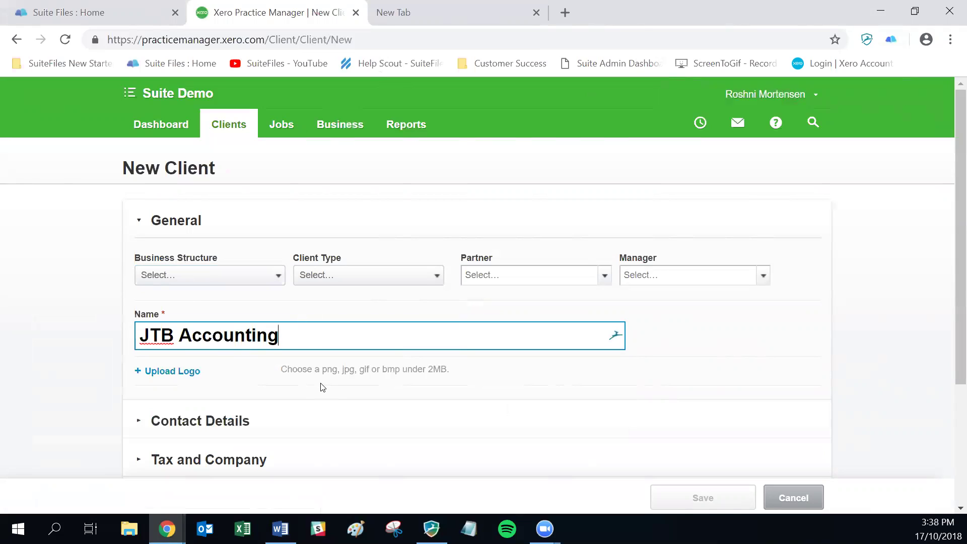
{"action": "scroll", "coordinate": [322, 387], "scroll_direction": "down", "scroll_amount": 3}
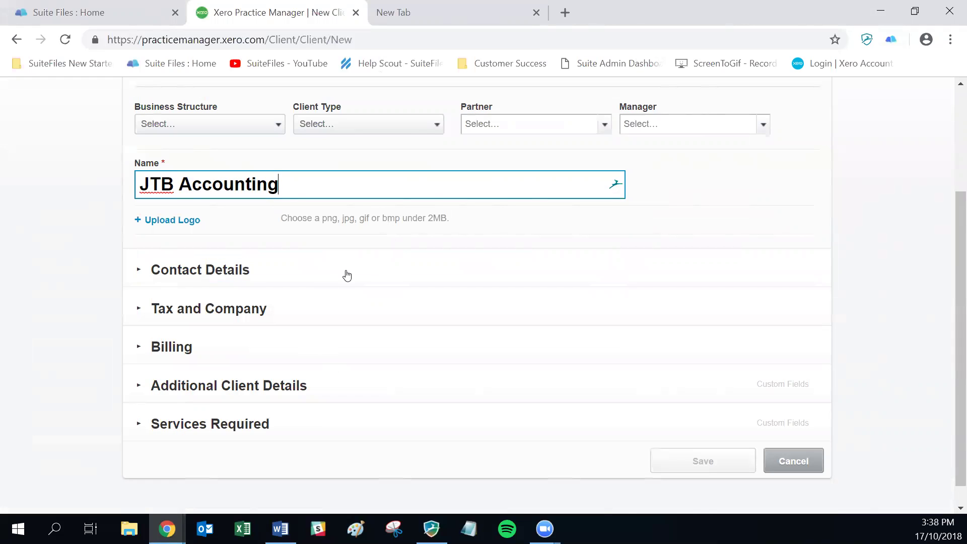
{"action": "key", "text": "Tab"}
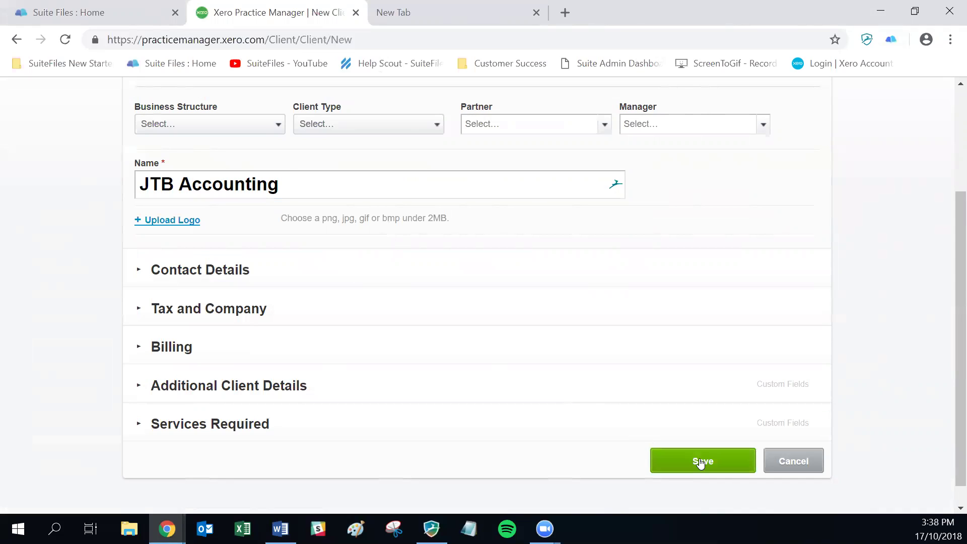
{"action": "left_click", "coordinate": [699, 463]}
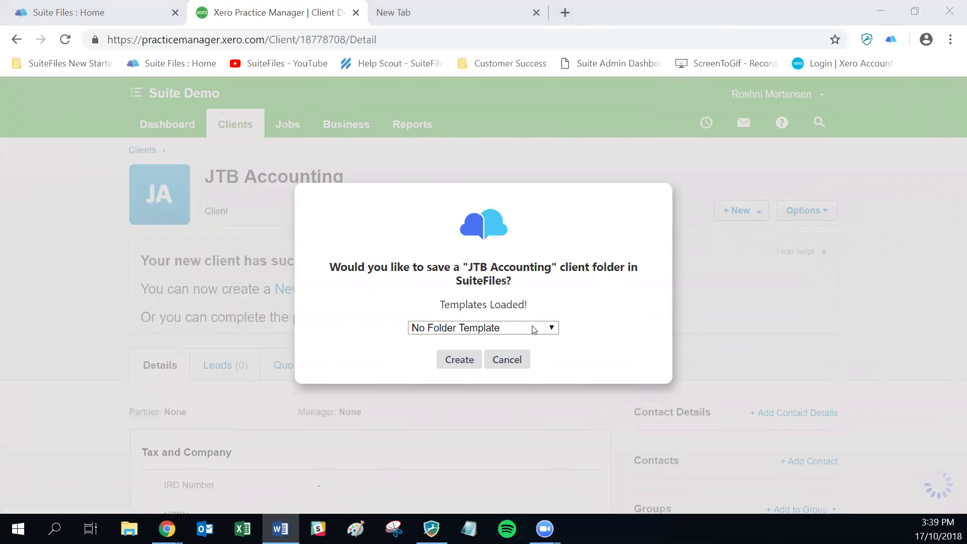
- Create the client's SuiteFiles folder from the New Client - Company Folders template
{"action": "left_click", "coordinate": [557, 327]}
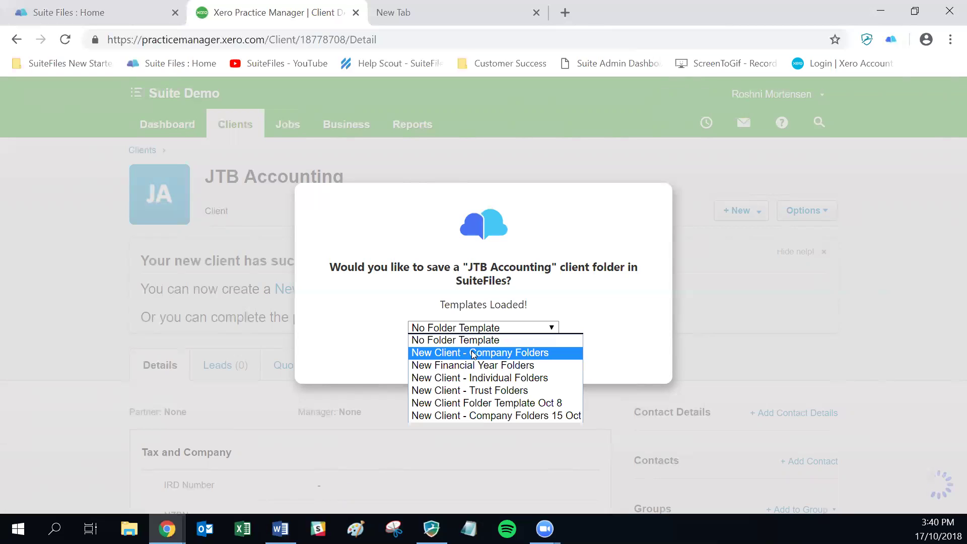
{"action": "left_click", "coordinate": [473, 353]}
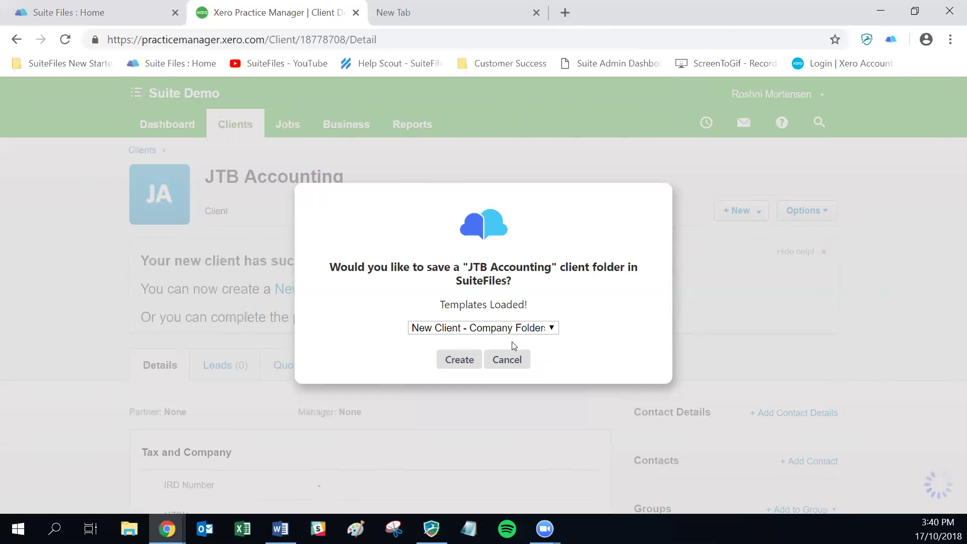
{"action": "left_click", "coordinate": [459, 359]}
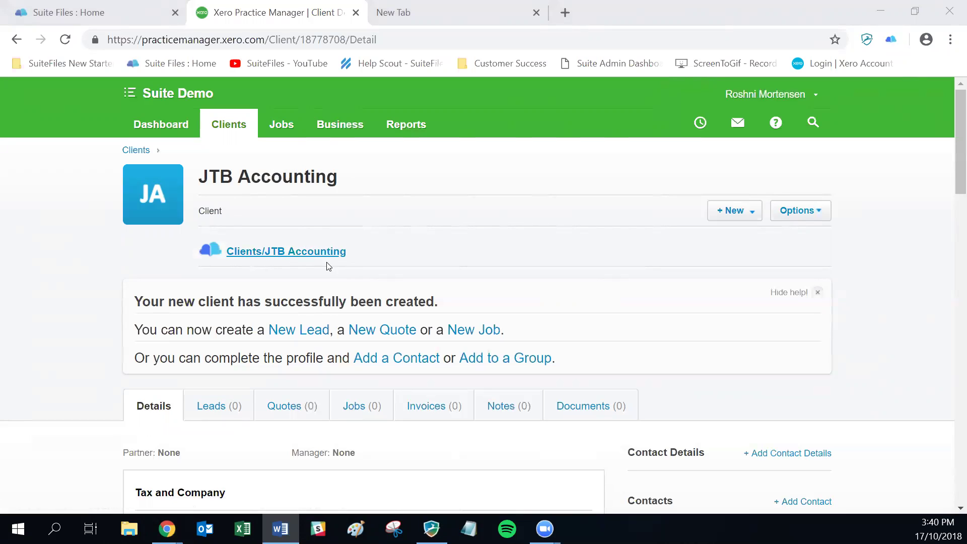
- Browse the JTB Accounting folder's 2018 and Annual Return subfolders, then return to Practice Manager
{"action": "left_click", "coordinate": [295, 259]}
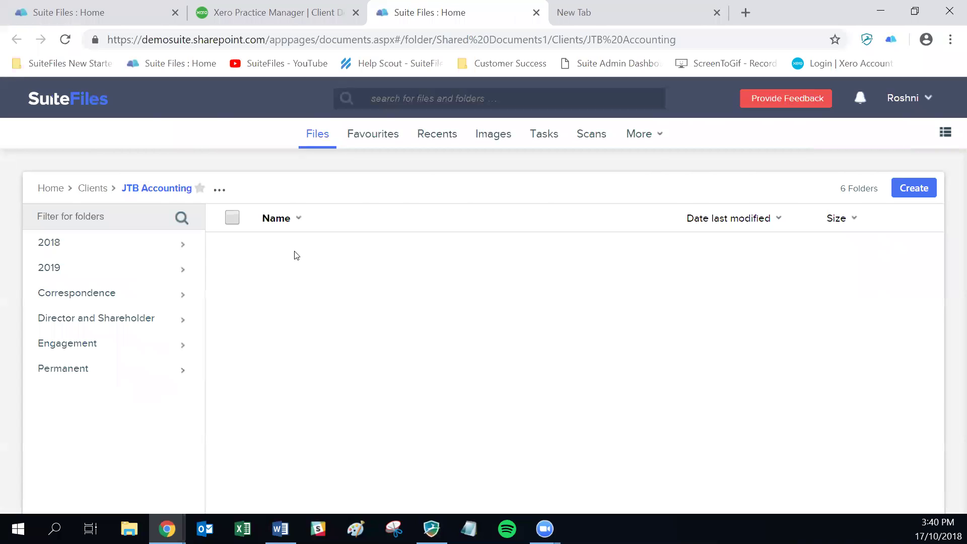
{"action": "left_click", "coordinate": [49, 244]}
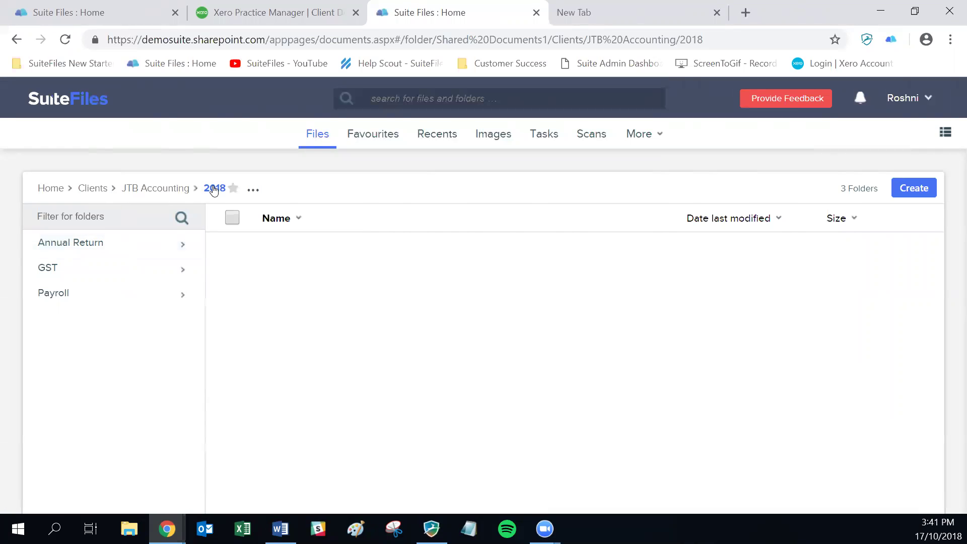
{"action": "left_click", "coordinate": [88, 251]}
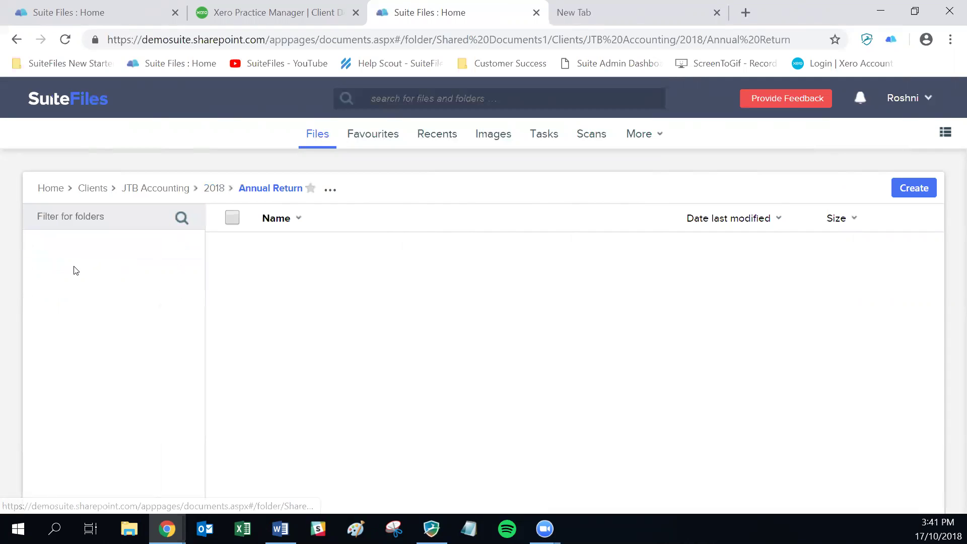
{"action": "left_click", "coordinate": [142, 189]}
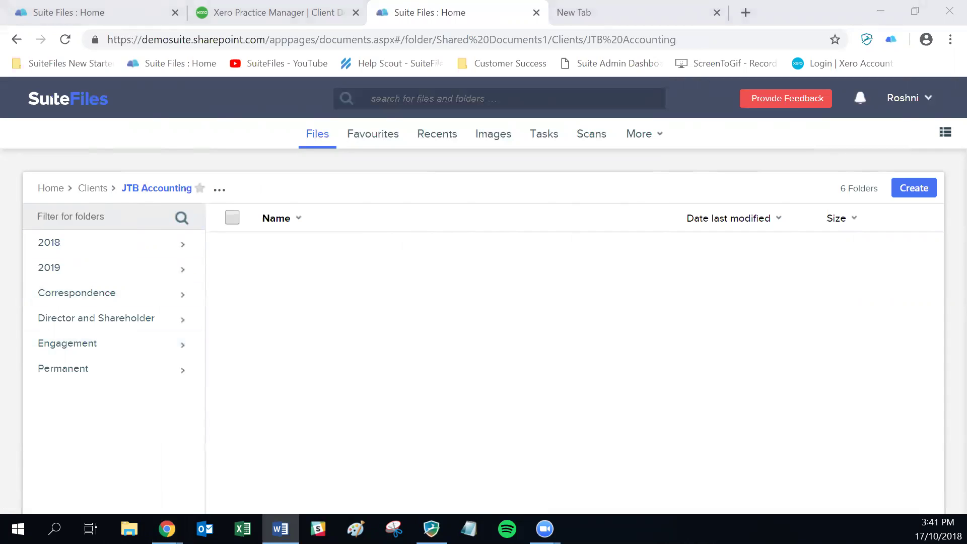
{"action": "left_click", "coordinate": [262, 9]}
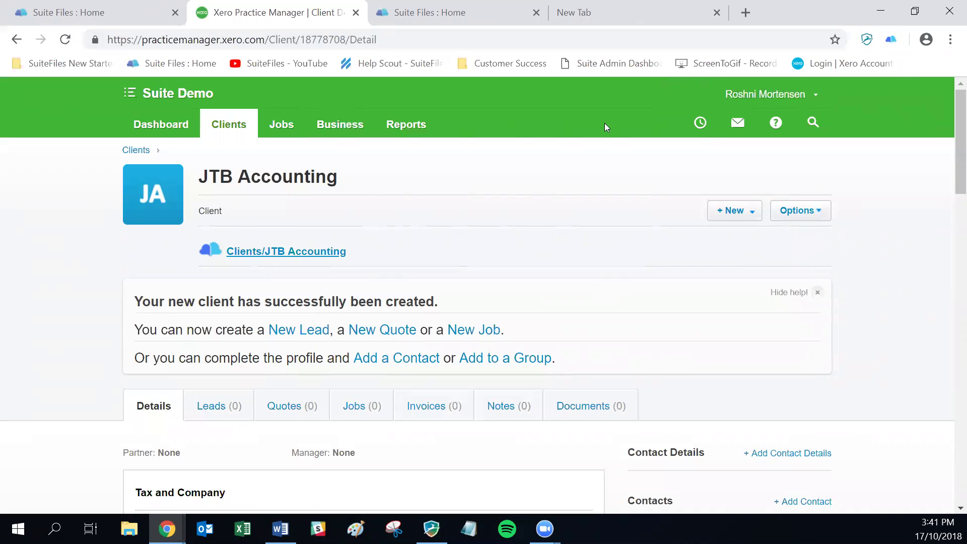
- Rename the client to 'JTB Accounting Limited' and let SuiteFiles rename its folder to match
{"action": "key", "text": "Return"}
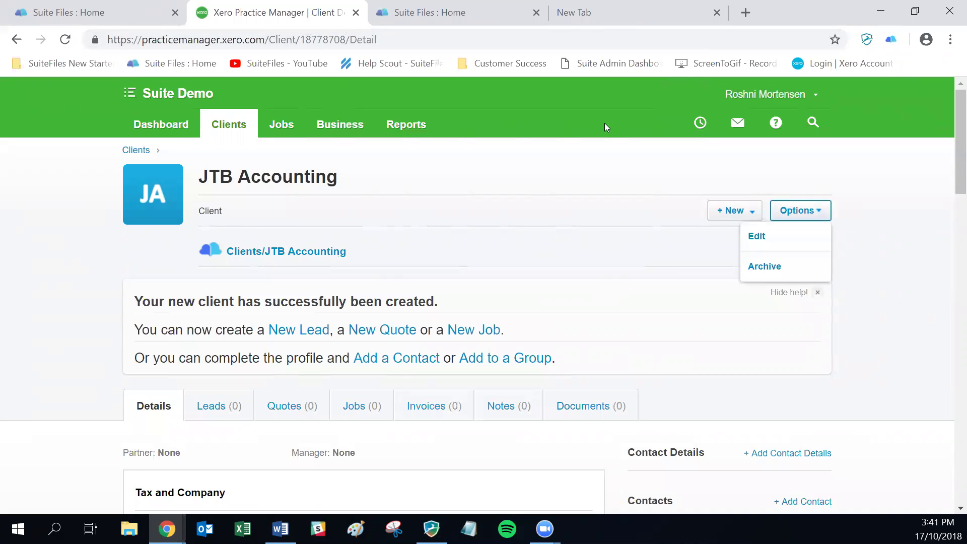
{"action": "key", "text": "Down"}
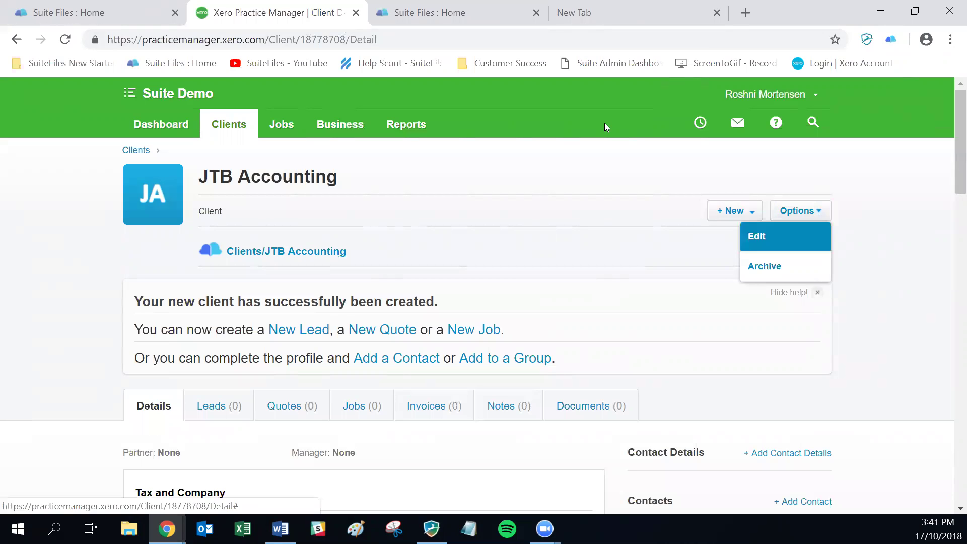
{"action": "key", "text": "Return"}
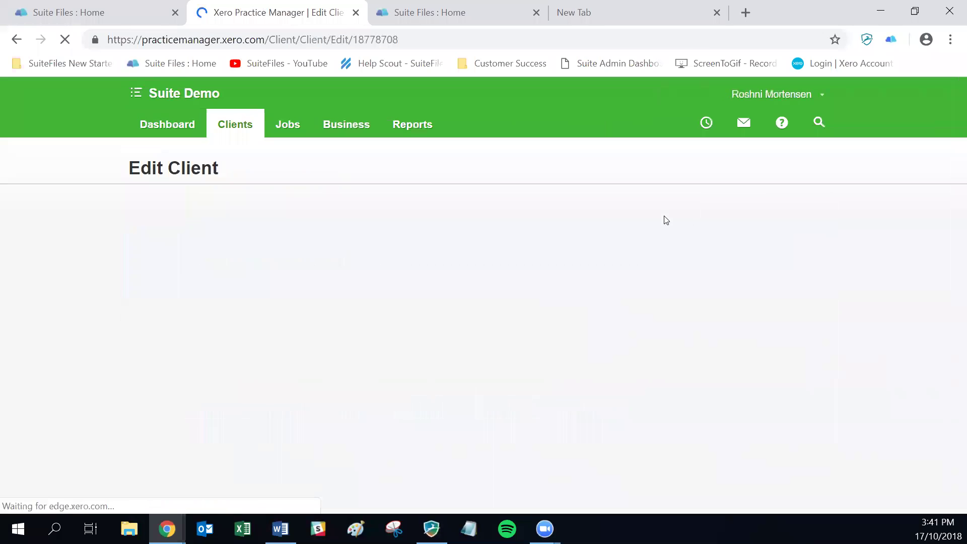
{"action": "left_click", "coordinate": [306, 331]}
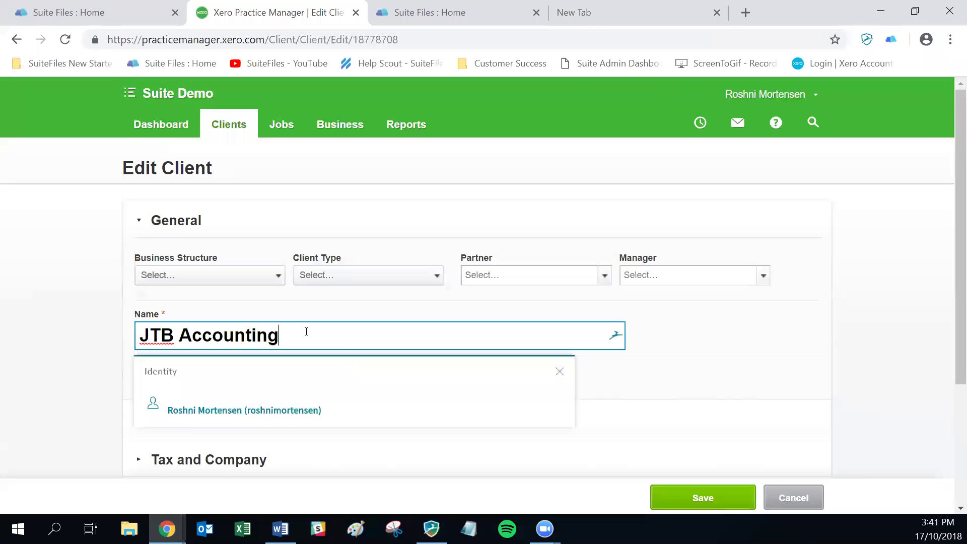
{"action": "type", "text": "Limited"}
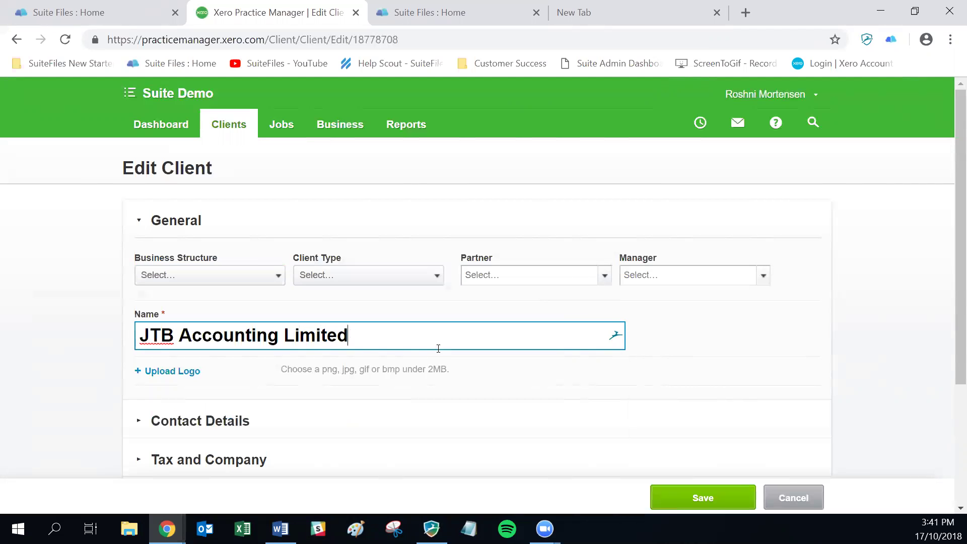
{"action": "scroll", "coordinate": [549, 428], "scroll_direction": "down", "scroll_amount": 3}
{"action": "left_click", "coordinate": [698, 459]}
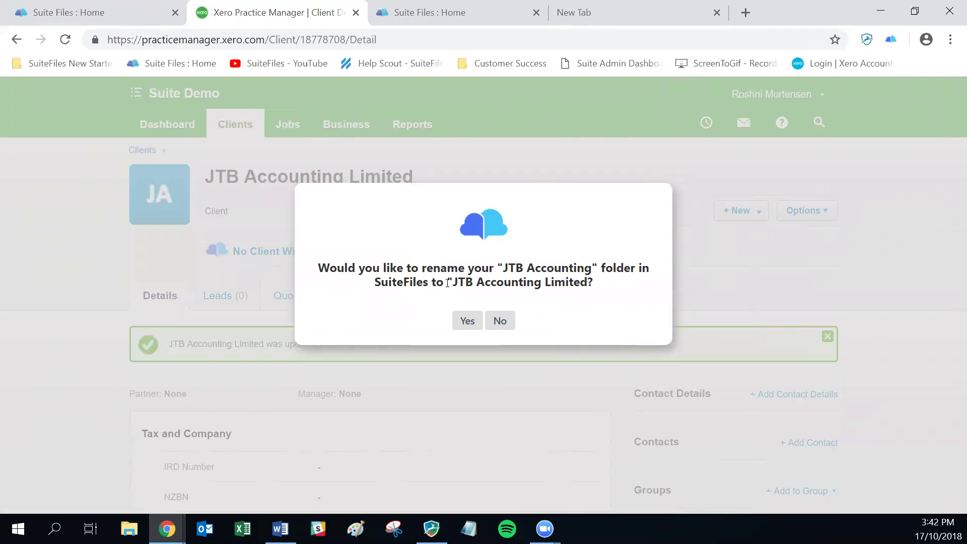
{"action": "left_click", "coordinate": [465, 323]}
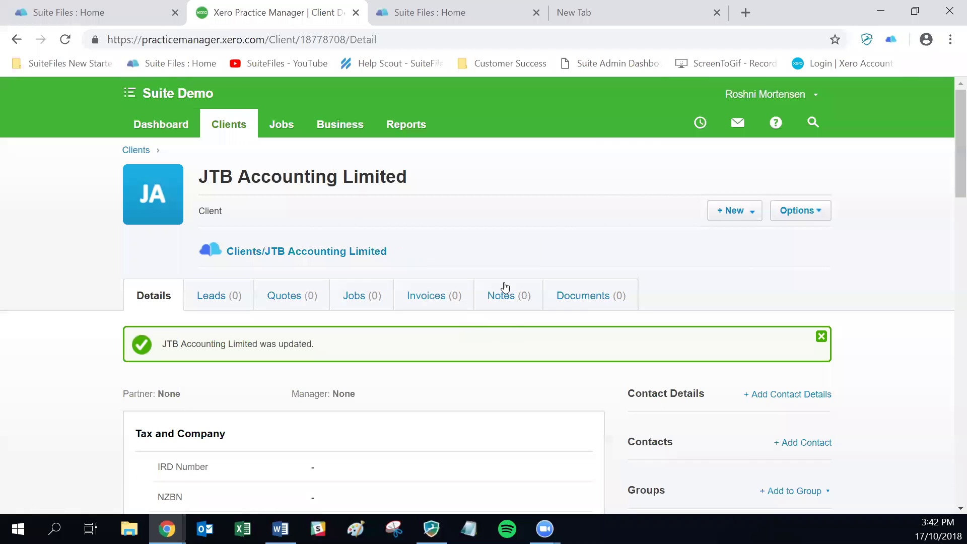
{"action": "left_click", "coordinate": [99, 14]}
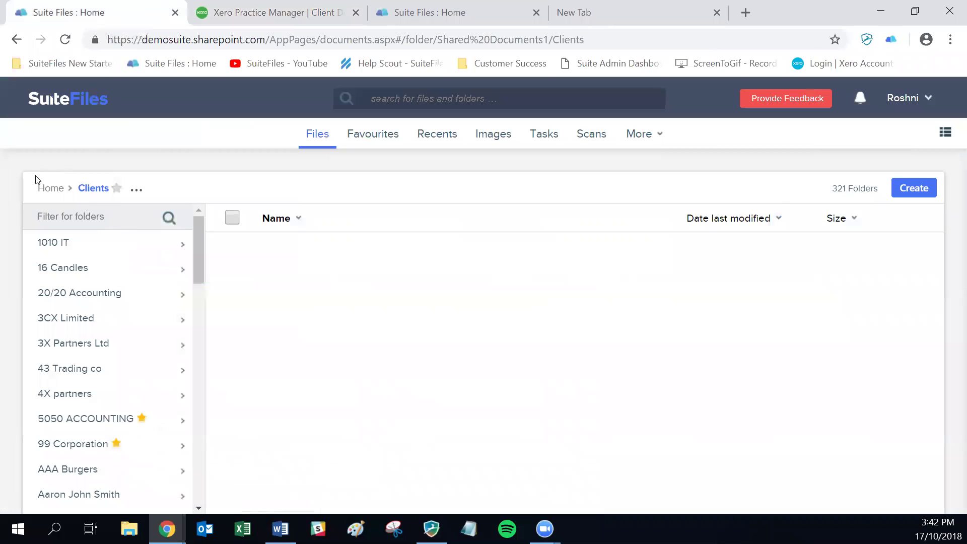
- Filter SuiteFiles' Clients list and open the JTB Accounting Limited folder to check its subfolders
{"action": "left_click", "coordinate": [69, 104]}
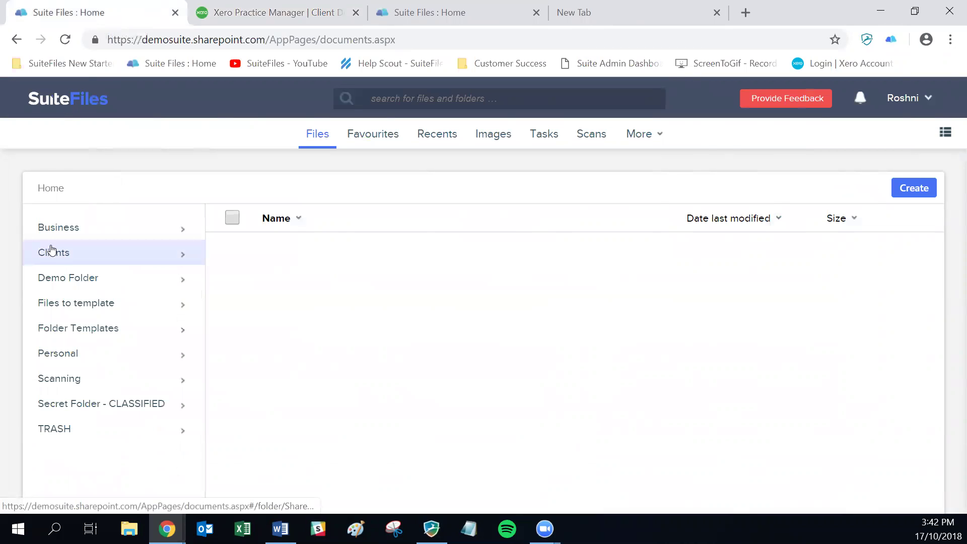
{"action": "left_click", "coordinate": [52, 252]}
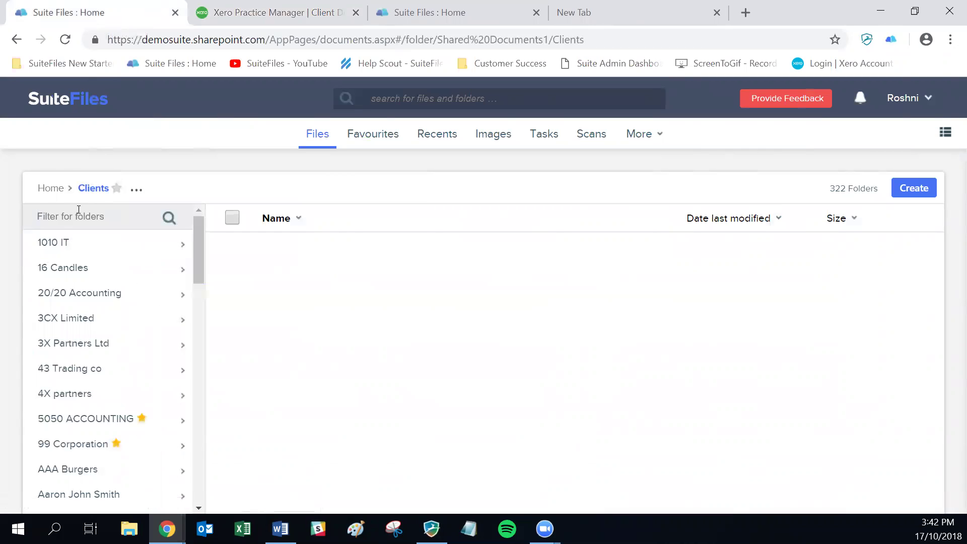
{"action": "type", "text": "i"}
{"action": "key", "text": "Return"}
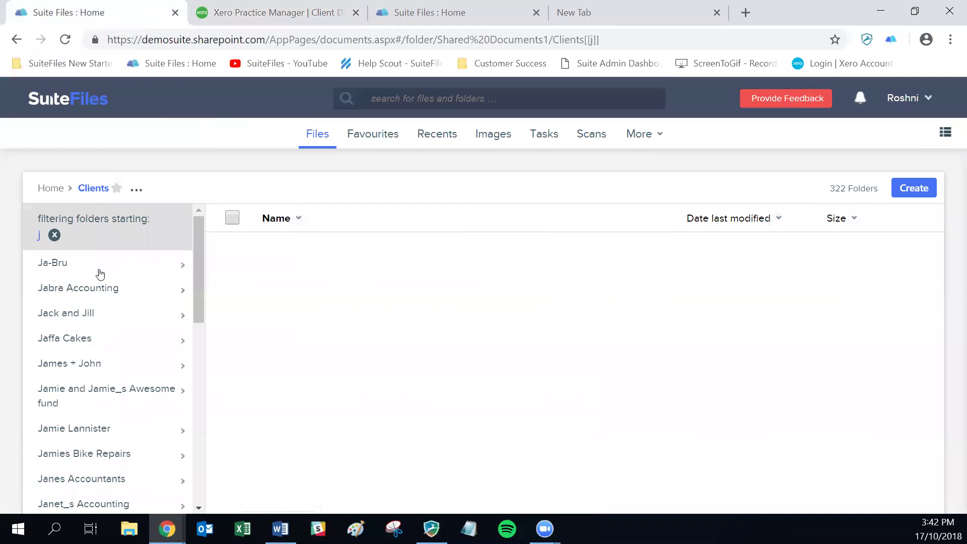
{"action": "scroll", "coordinate": [105, 310], "scroll_direction": "down", "scroll_amount": 3}
{"action": "scroll", "coordinate": [108, 311], "scroll_direction": "down", "scroll_amount": 7}
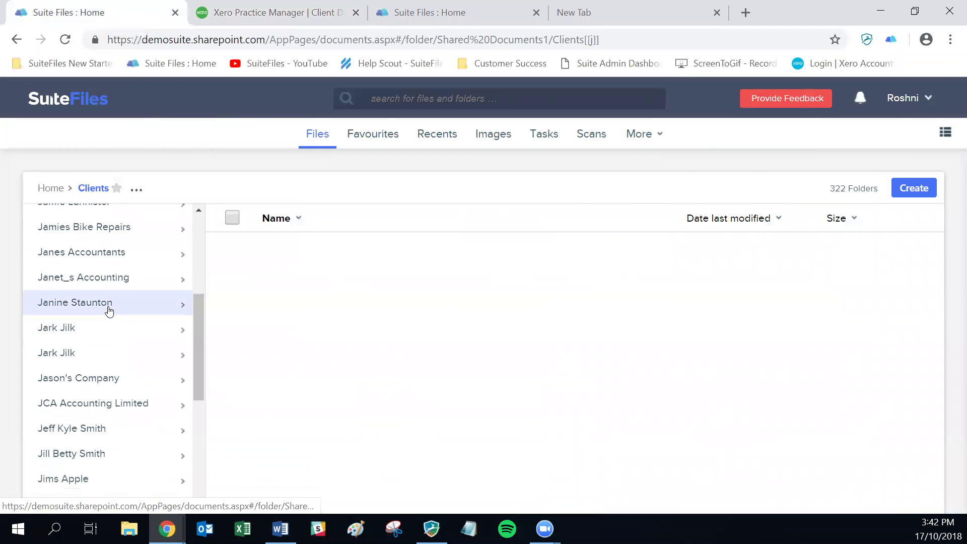
{"action": "scroll", "coordinate": [109, 310], "scroll_direction": "down", "scroll_amount": 1}
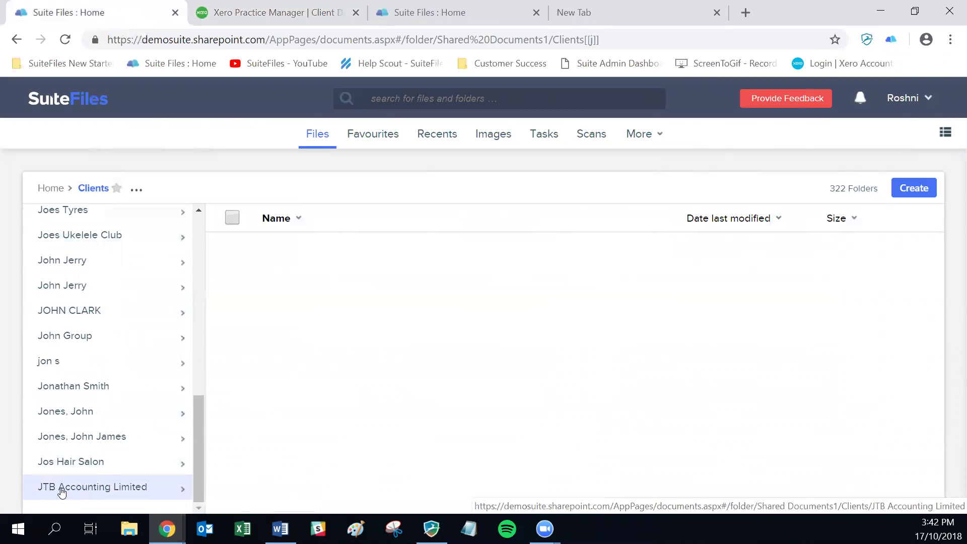
{"action": "left_click", "coordinate": [121, 488]}
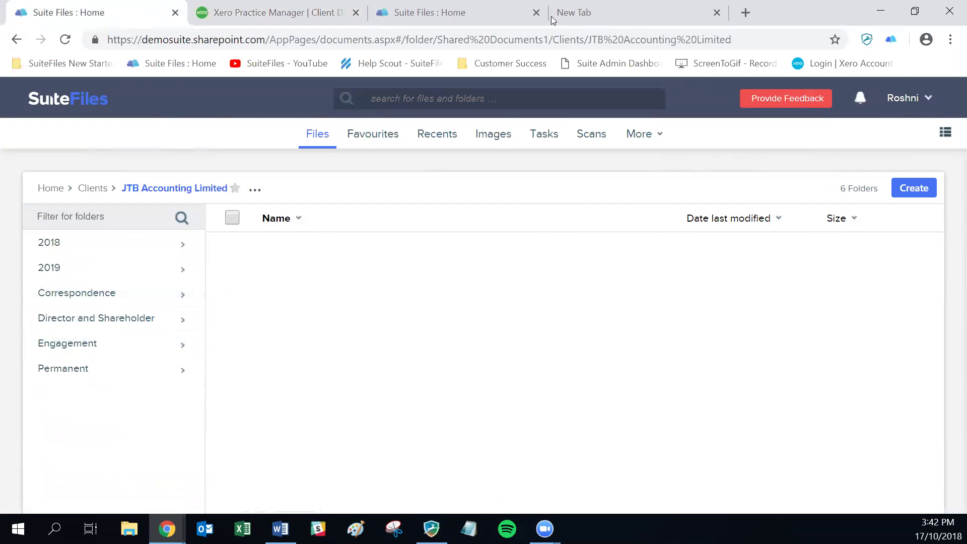
{"action": "left_click", "coordinate": [243, 20]}
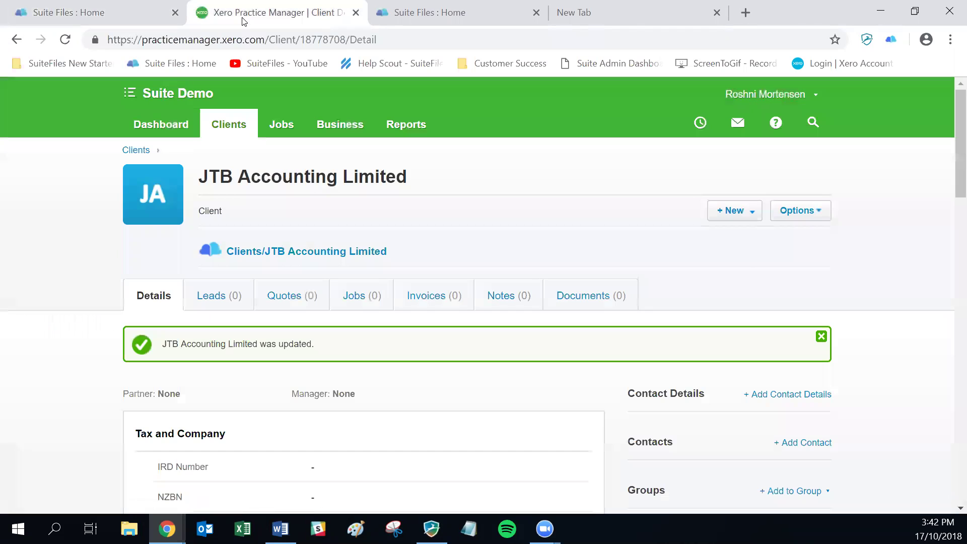
- Archive JTB Accounting Limited in Practice Manager, including its SuiteFiles folder
{"action": "key", "text": "Return"}
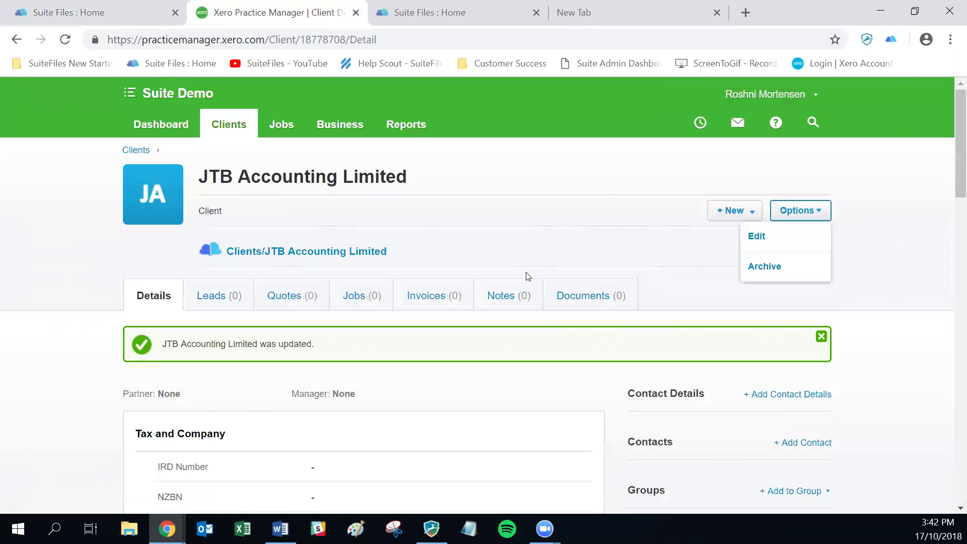
{"action": "key", "text": "Down"}
{"action": "key", "text": "Down"}
{"action": "key", "text": "Return"}
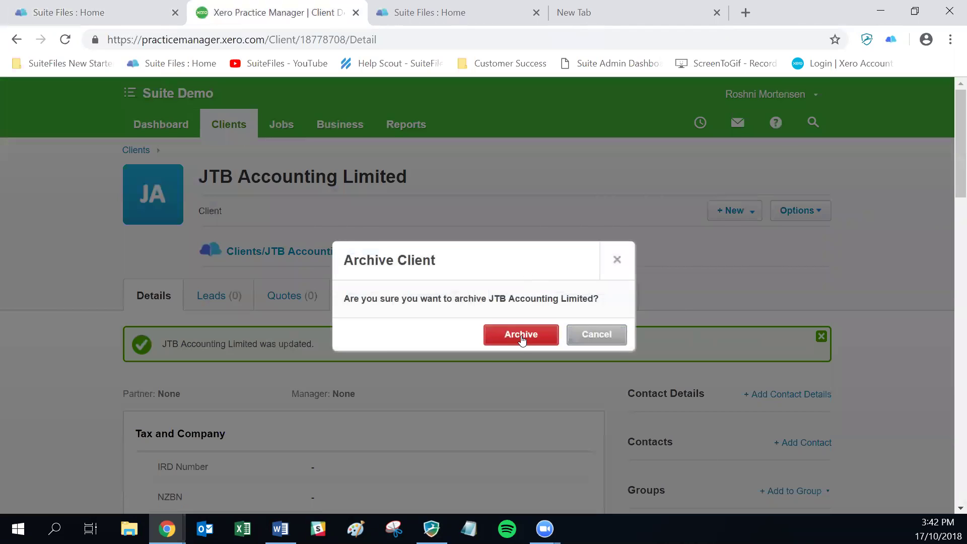
{"action": "left_click", "coordinate": [522, 340]}
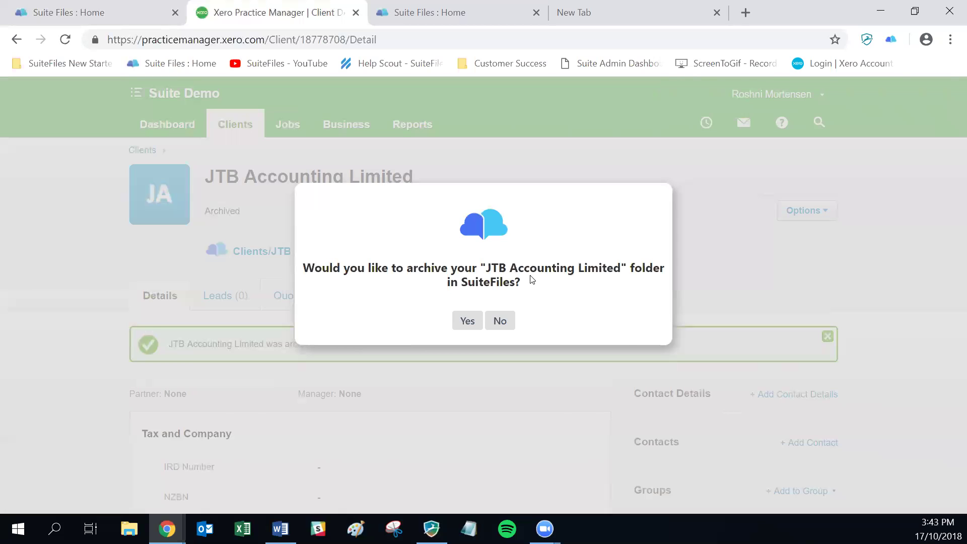
{"action": "left_click", "coordinate": [469, 321]}
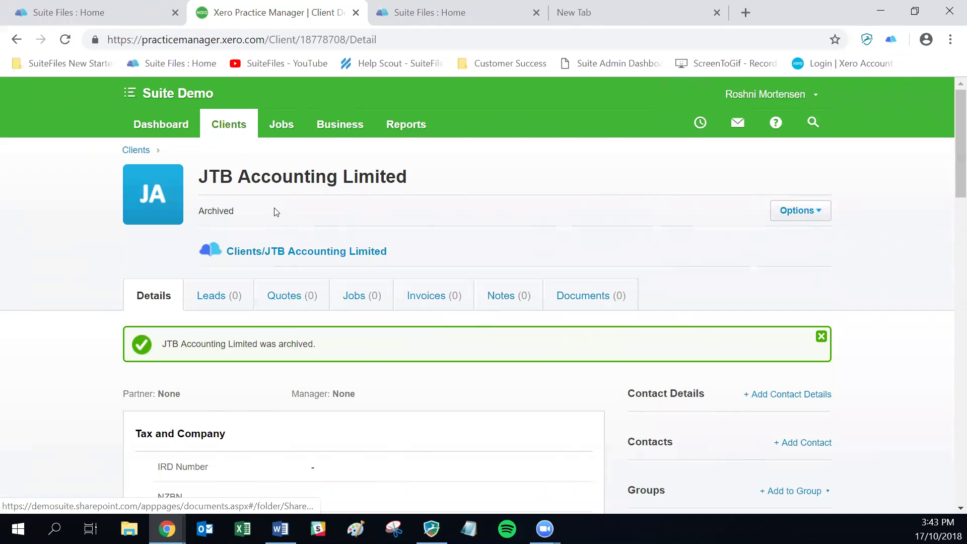
{"action": "left_click", "coordinate": [127, 13]}
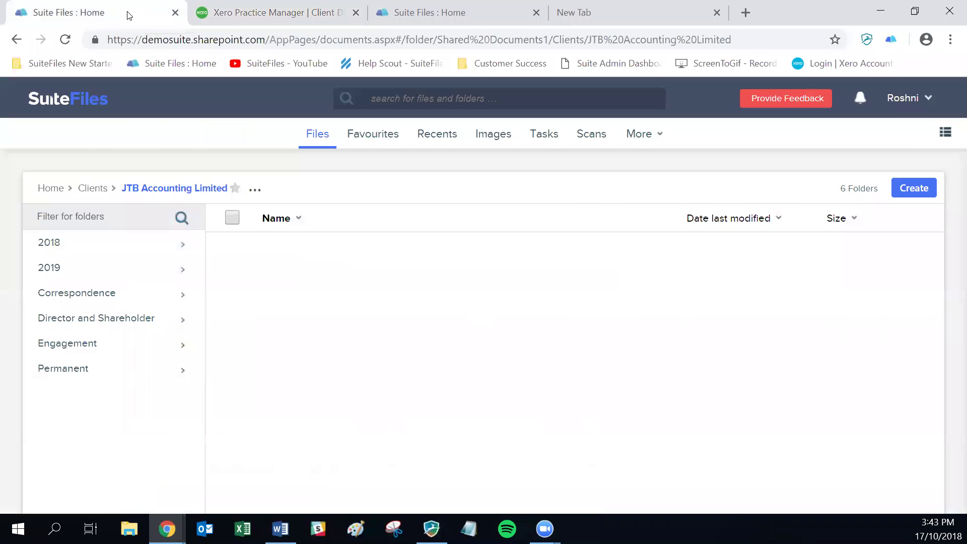
- Filter the Clients folder by 'jtb' to confirm the archived folder no longer appears
{"action": "left_click", "coordinate": [89, 188]}
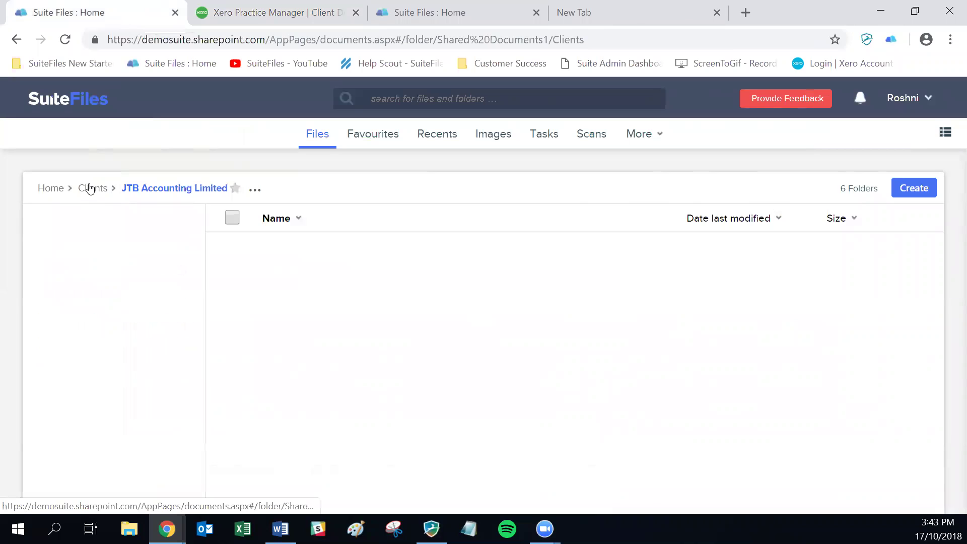
{"action": "scroll", "coordinate": [93, 317], "scroll_direction": "down", "scroll_amount": 3}
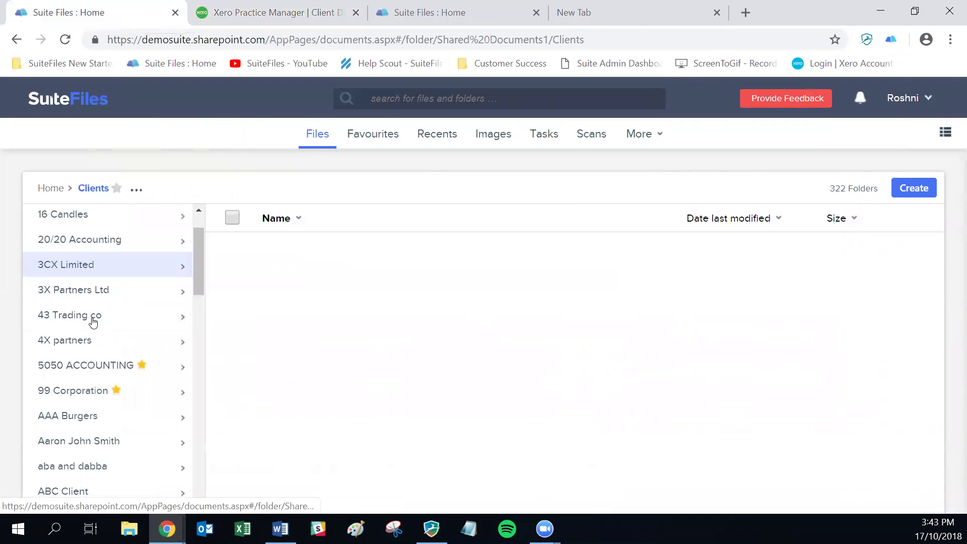
{"action": "scroll", "coordinate": [94, 302], "scroll_direction": "up", "scroll_amount": 3}
{"action": "left_click", "coordinate": [87, 217]}
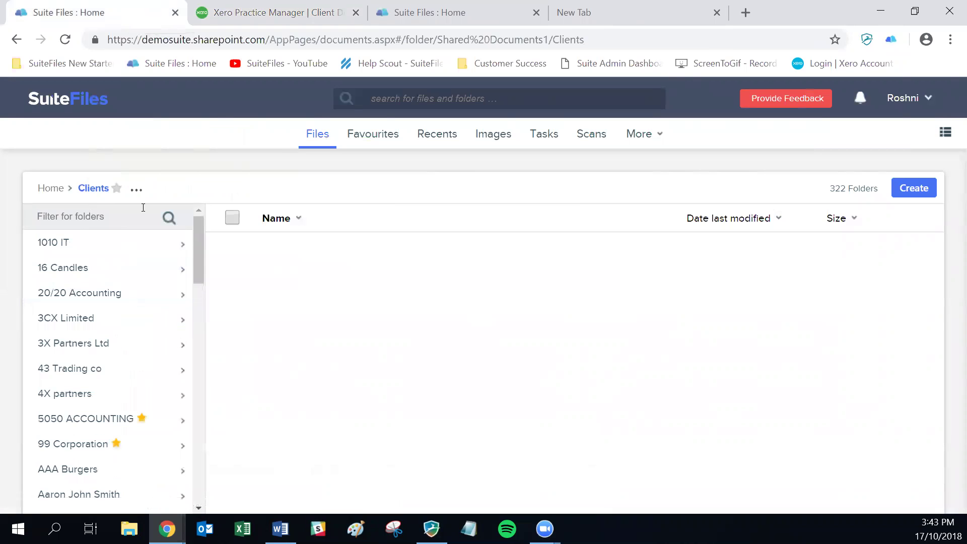
{"action": "type", "text": "jtb"}
{"action": "key", "text": "Return"}
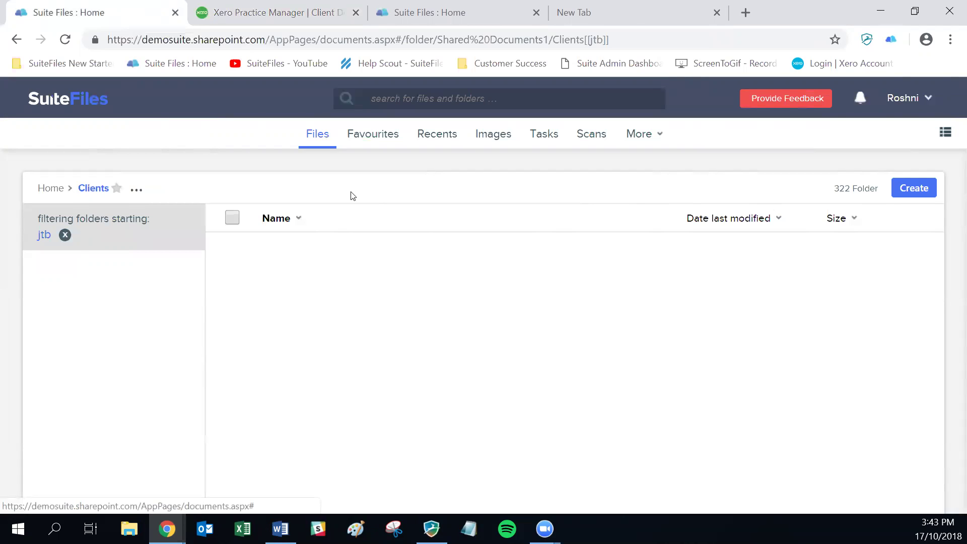
- Set Show archived content to Yes in File preferences and clear the jtb filter
{"action": "left_click", "coordinate": [940, 98]}
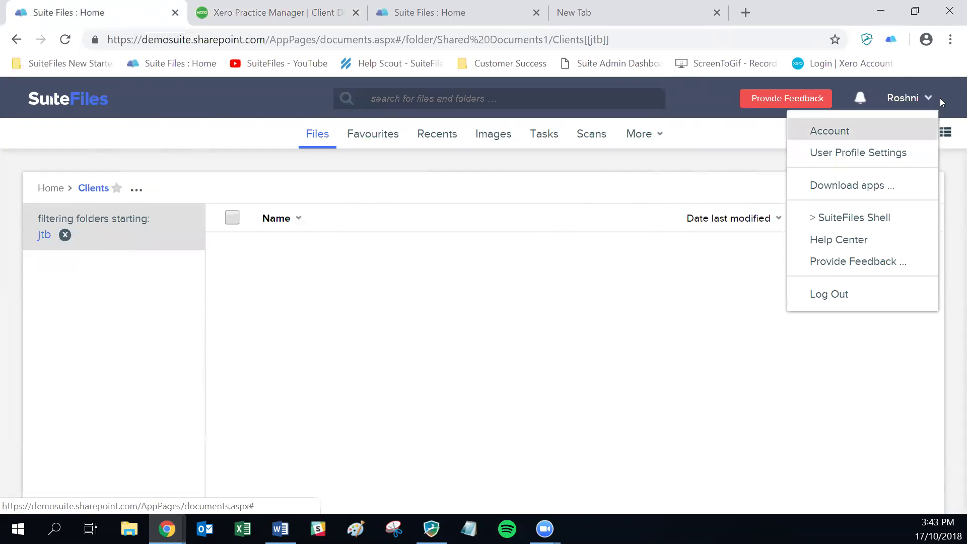
{"action": "key", "text": "Return"}
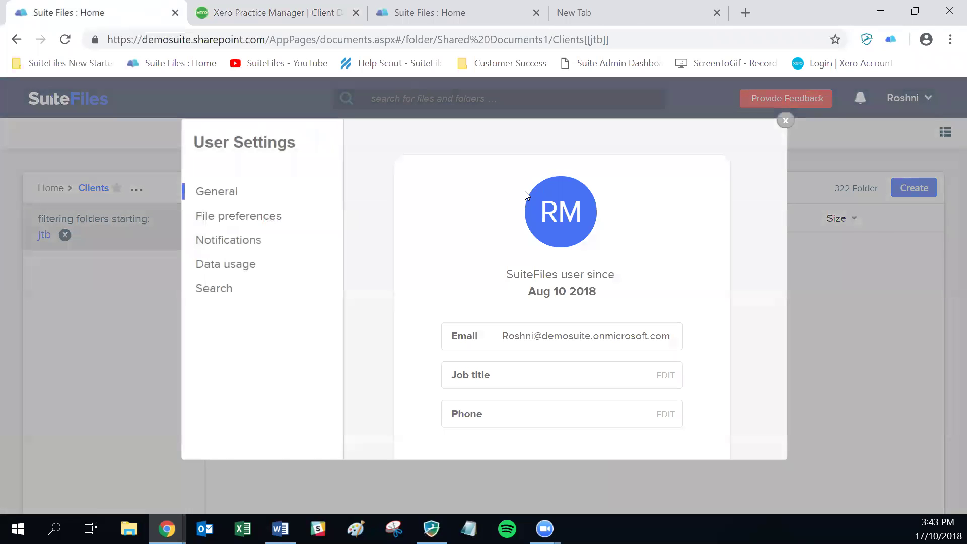
{"action": "left_click", "coordinate": [248, 220]}
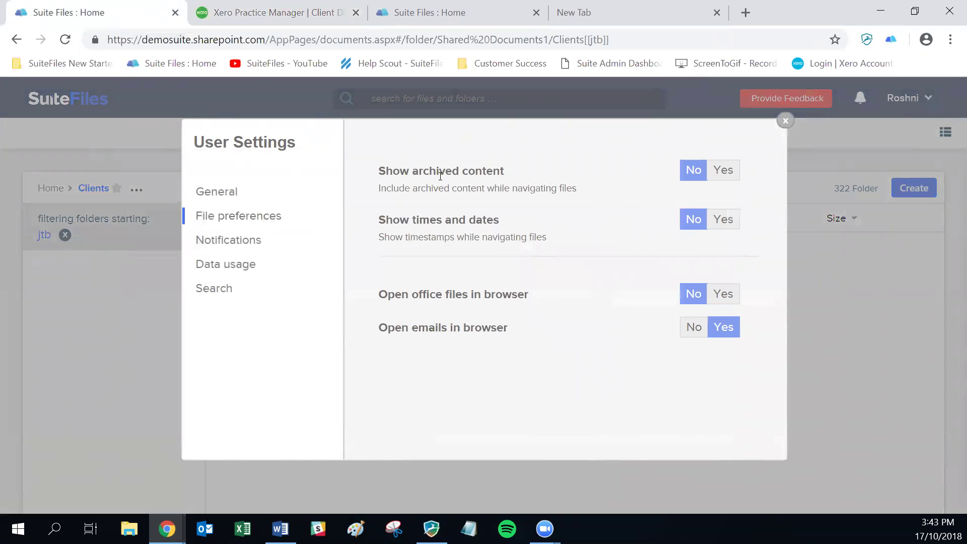
{"action": "left_click", "coordinate": [521, 173]}
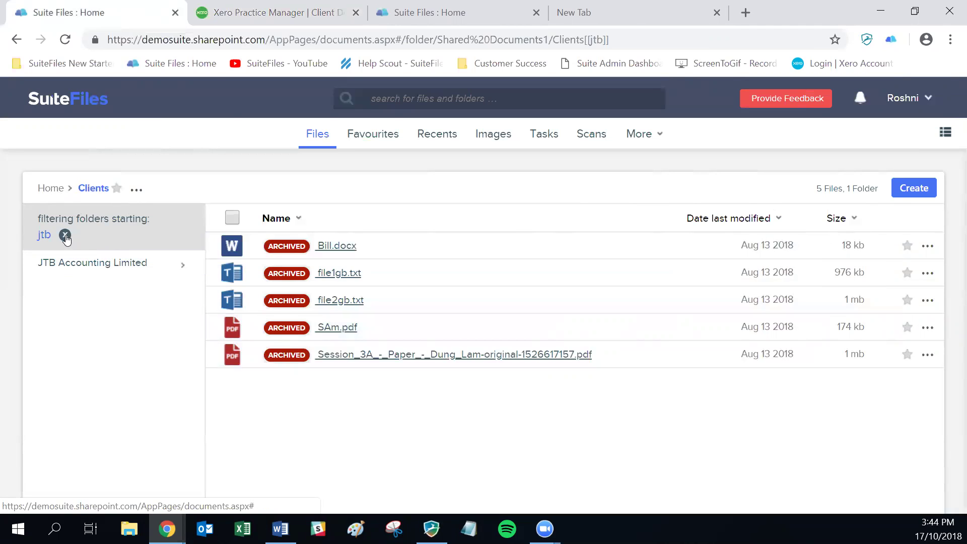
{"action": "left_click", "coordinate": [65, 236]}
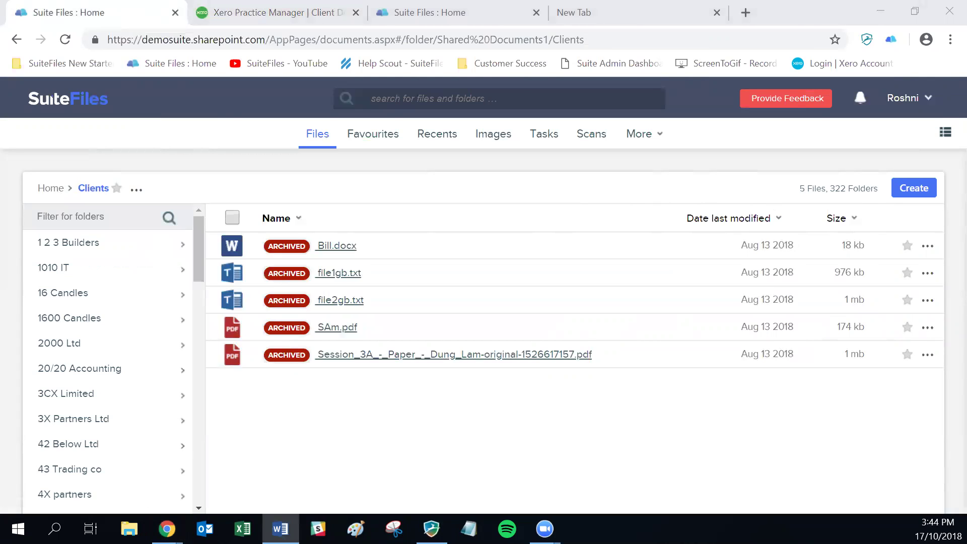
- Restore JTB Accounting Limited from the archive and unarchive its SuiteFiles folder
{"action": "left_click", "coordinate": [266, 12]}
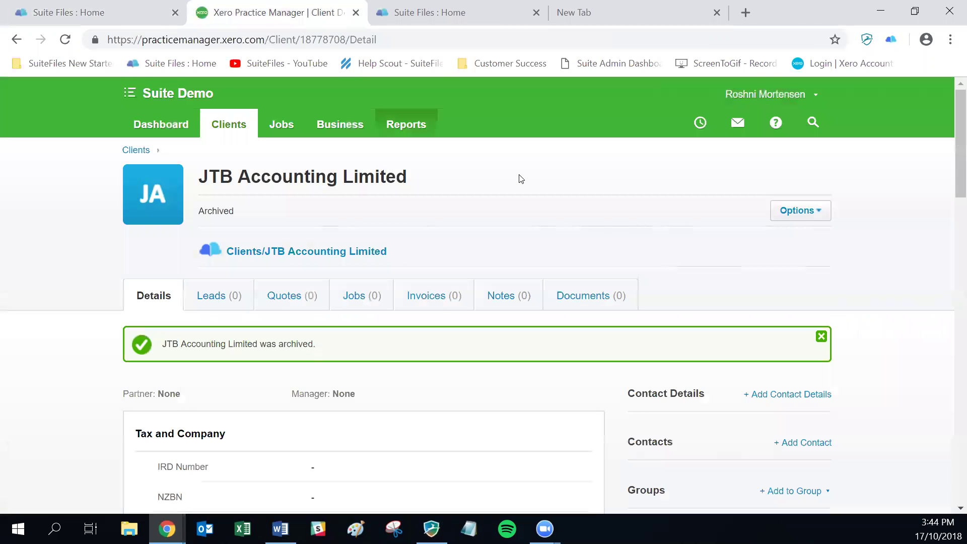
{"action": "left_click", "coordinate": [800, 210]}
{"action": "left_click", "coordinate": [765, 266]}
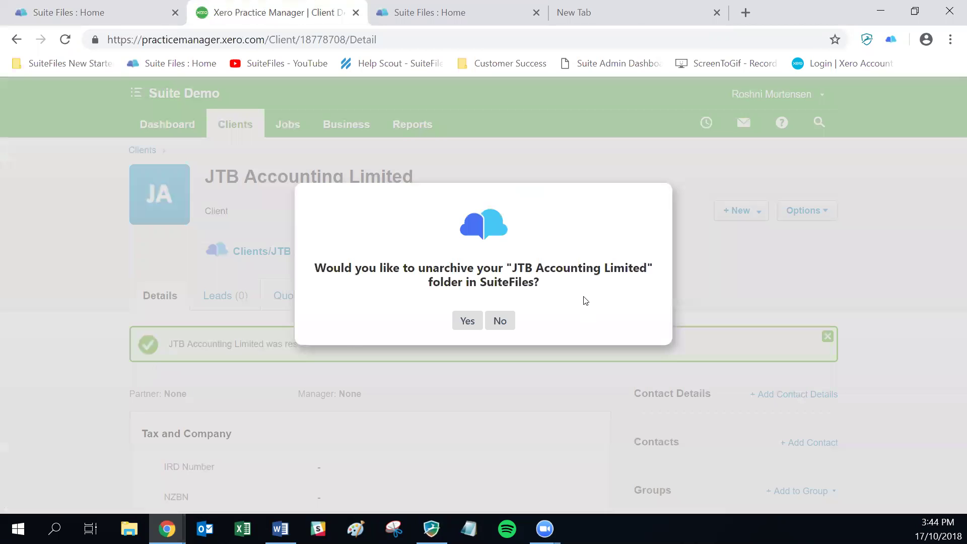
{"action": "left_click", "coordinate": [465, 322]}
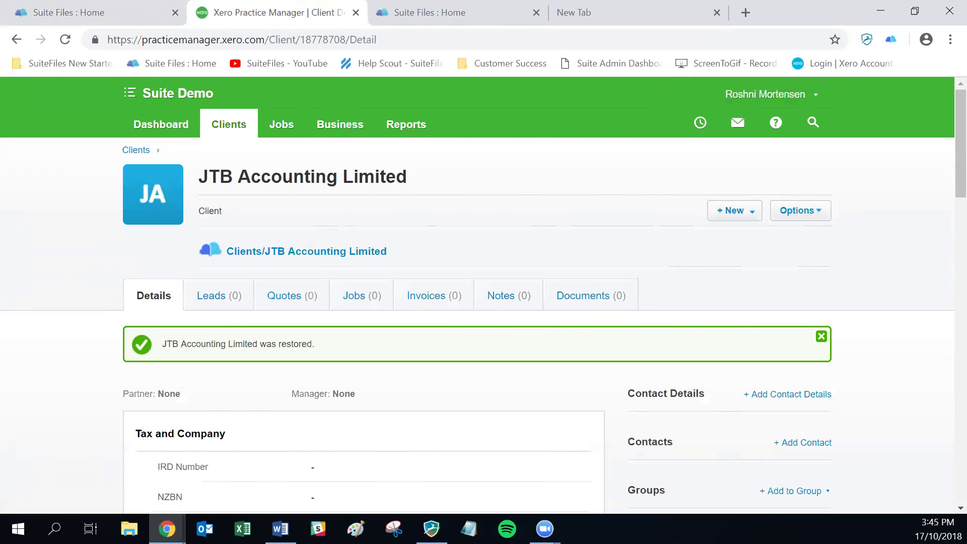
{"action": "key", "text": "alt+Tab"}
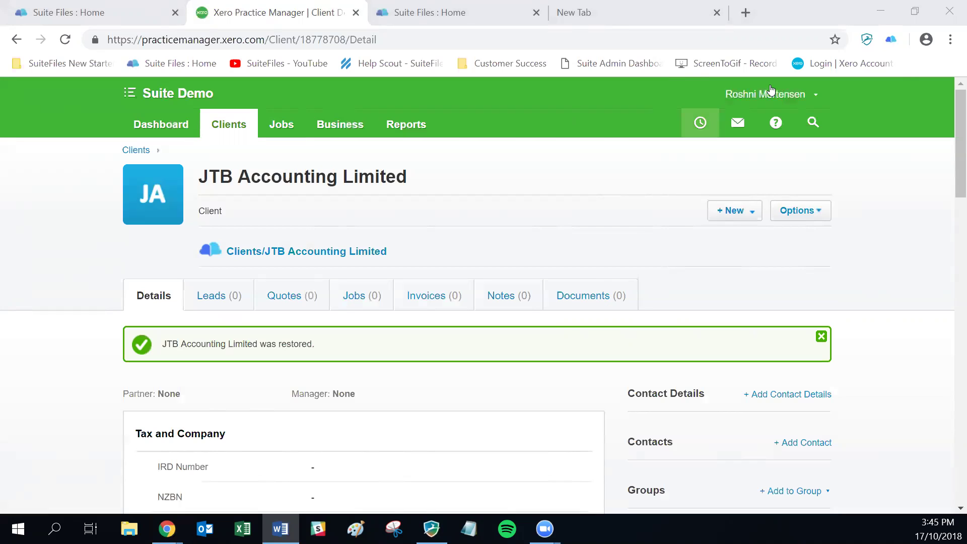
- Switch on the beta Client Grouping Prompts XPM option in the SuiteFiles extension settings
{"action": "left_click", "coordinate": [891, 40]}
{"action": "right_click", "coordinate": [891, 40]}
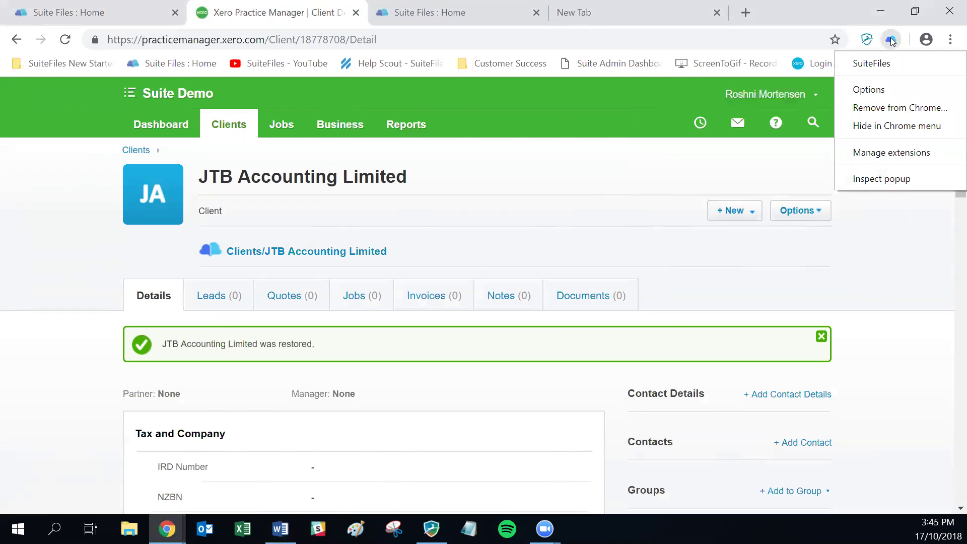
{"action": "left_click", "coordinate": [881, 79]}
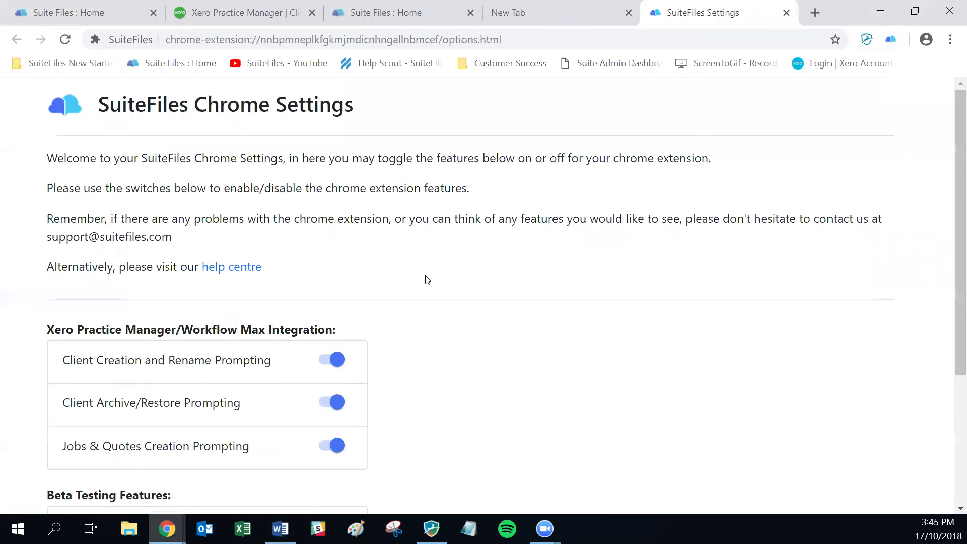
{"action": "scroll", "coordinate": [318, 360], "scroll_direction": "down", "scroll_amount": 1}
{"action": "scroll", "coordinate": [318, 359], "scroll_direction": "down", "scroll_amount": 2}
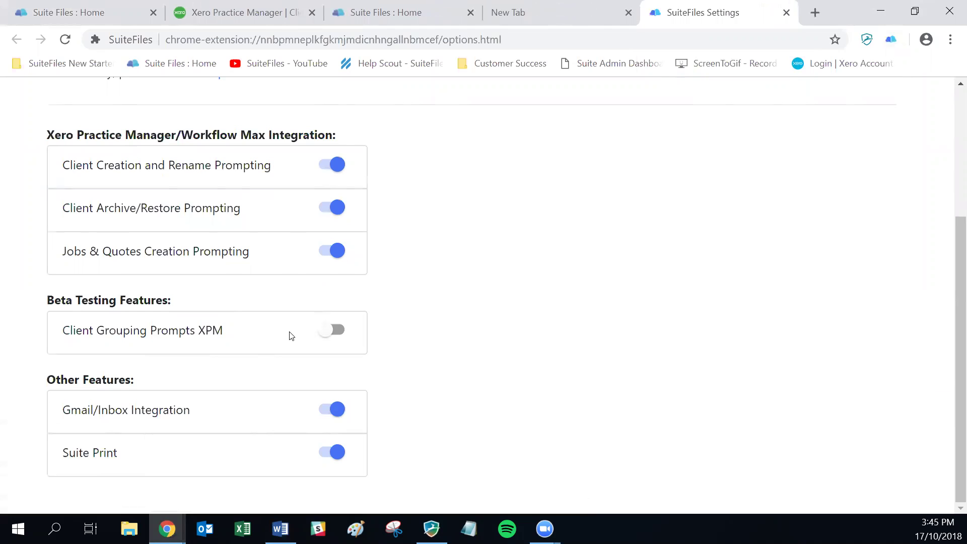
{"action": "left_click", "coordinate": [330, 330]}
{"action": "scroll", "coordinate": [446, 338], "scroll_direction": "up", "scroll_amount": 4}
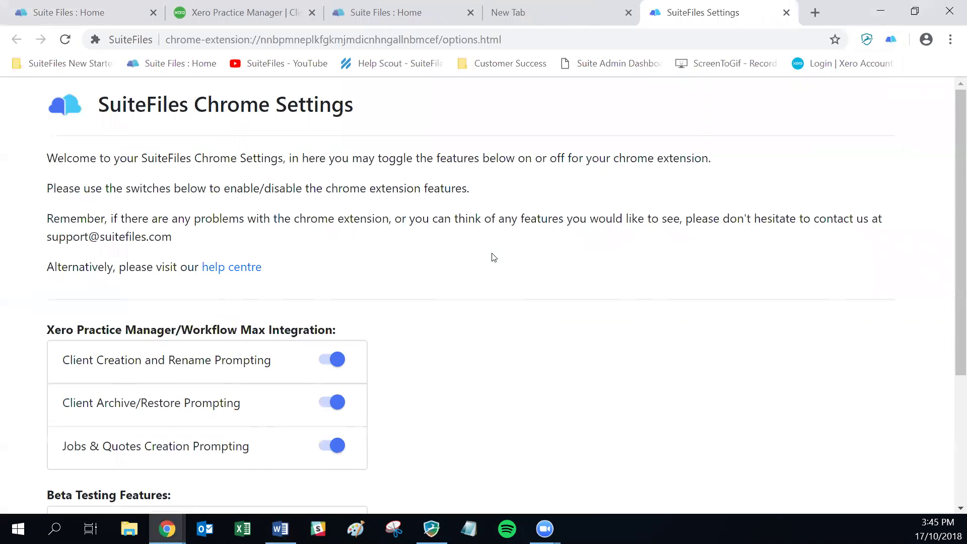
{"action": "left_click", "coordinate": [785, 12]}
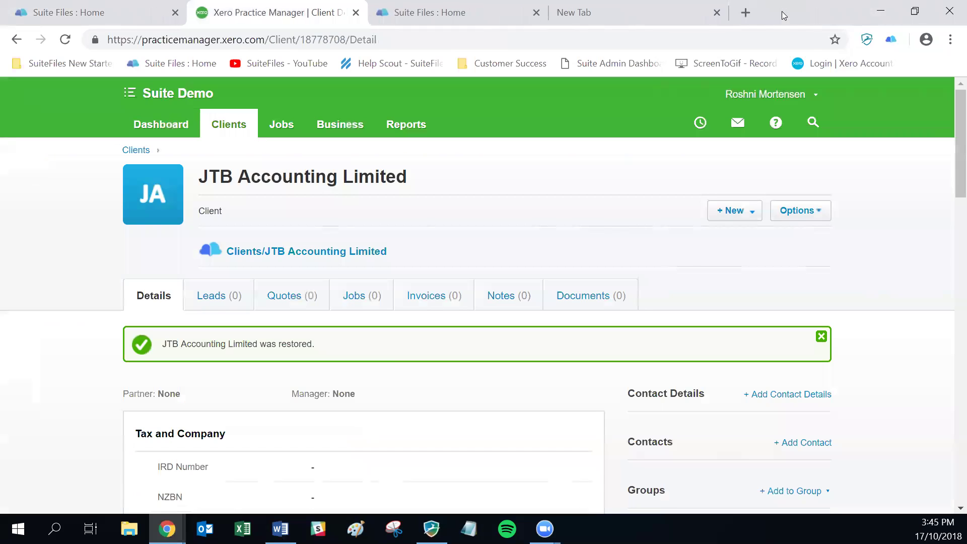
- Reload the client page and add JTB Accounting Limited to Home Trust Group
{"action": "left_click", "coordinate": [65, 39]}
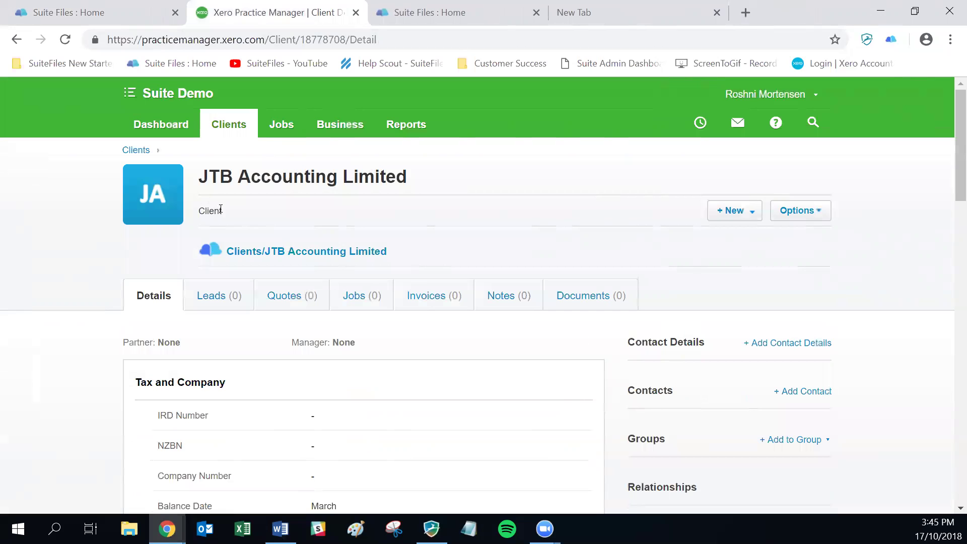
{"action": "scroll", "coordinate": [488, 289], "scroll_direction": "down", "scroll_amount": 3}
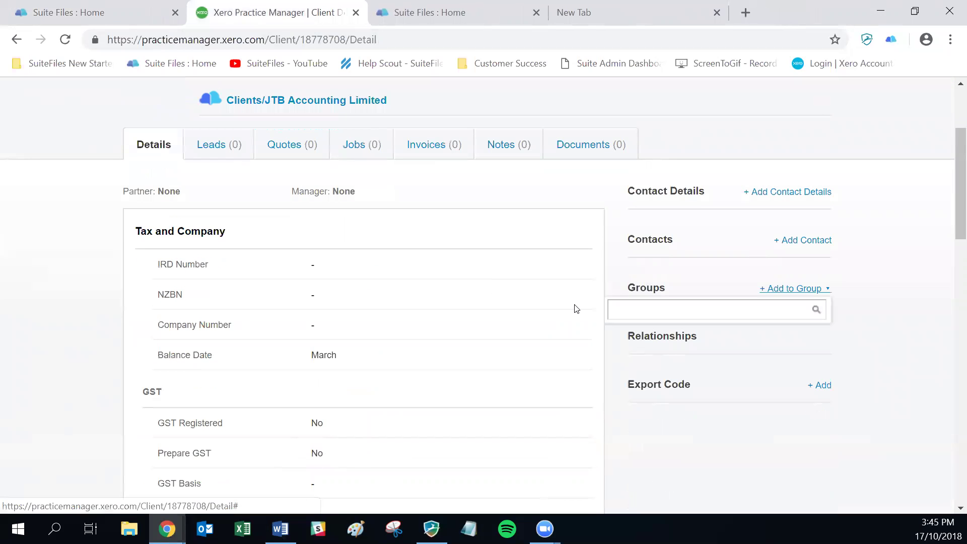
{"action": "left_click", "coordinate": [651, 310]}
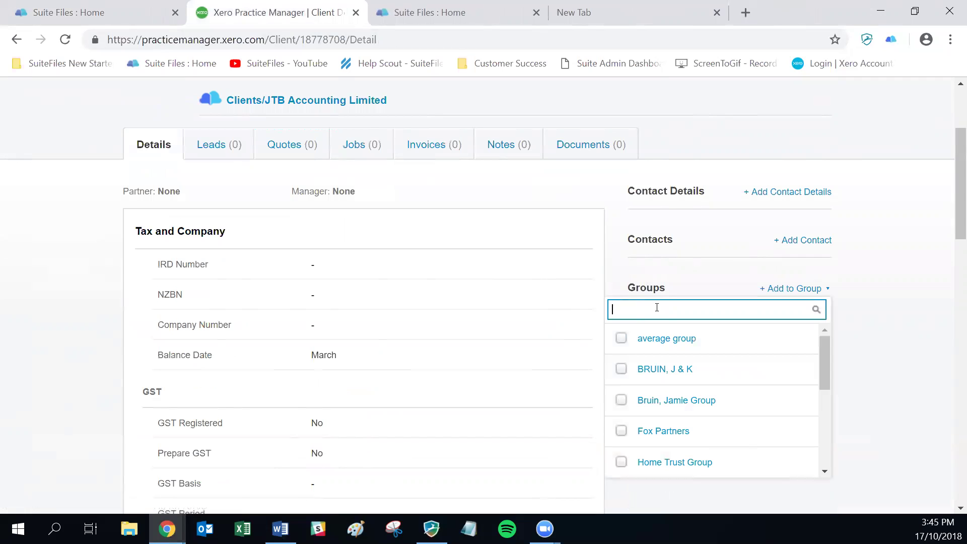
{"action": "left_click", "coordinate": [622, 461]}
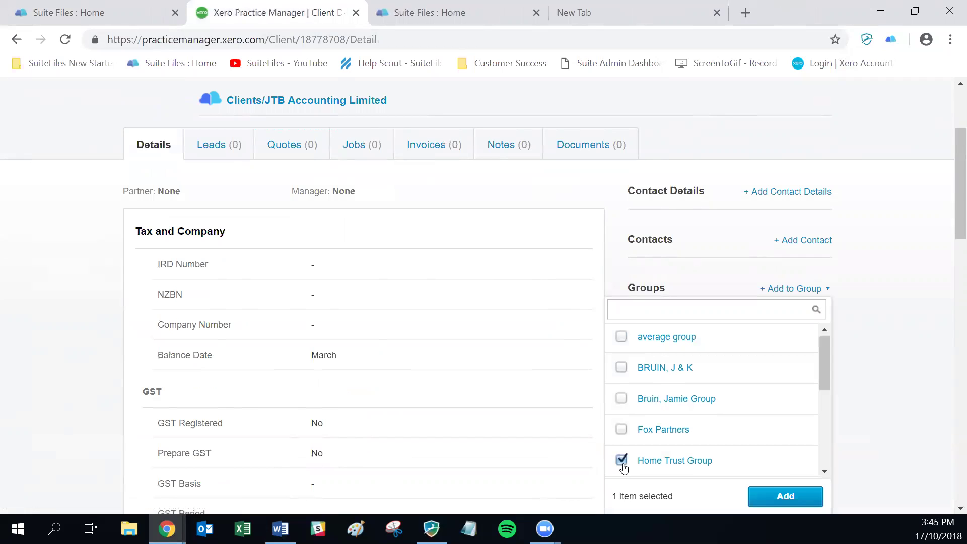
{"action": "left_click", "coordinate": [788, 497]}
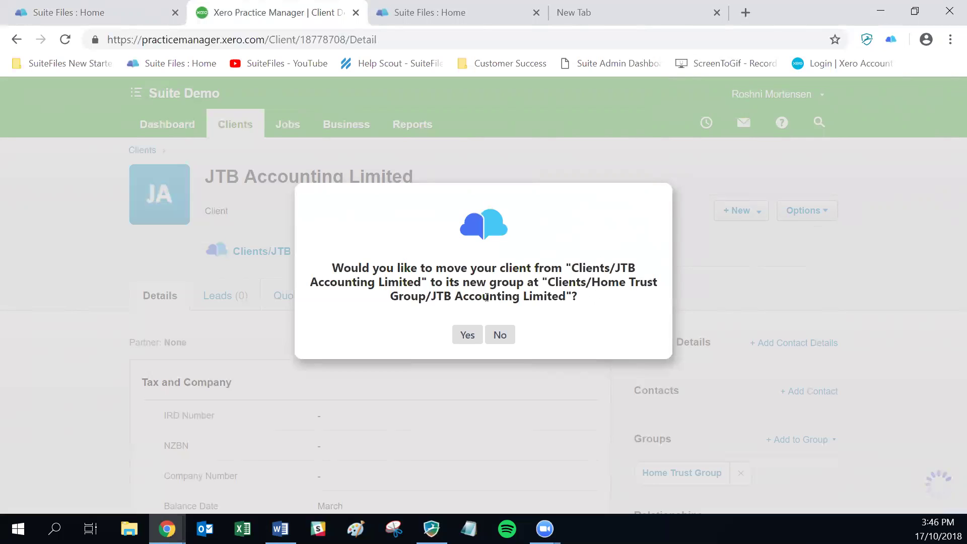
- Check the proposed Clients/Home Trust Group path and approve moving the client folder there
{"action": "left_click_drag", "start_coordinate": [551, 281], "coordinate": [572, 299]}
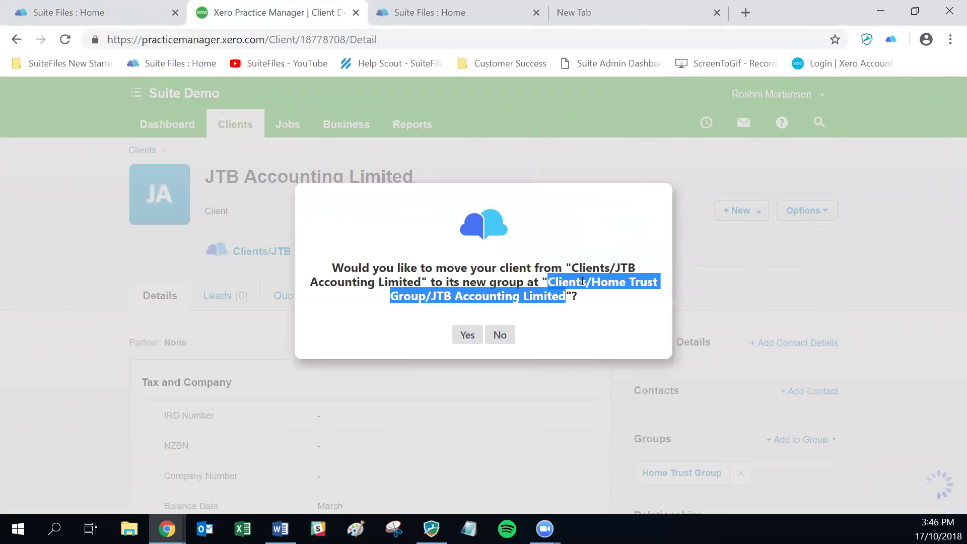
{"action": "left_click_drag", "start_coordinate": [592, 282], "coordinate": [426, 297]}
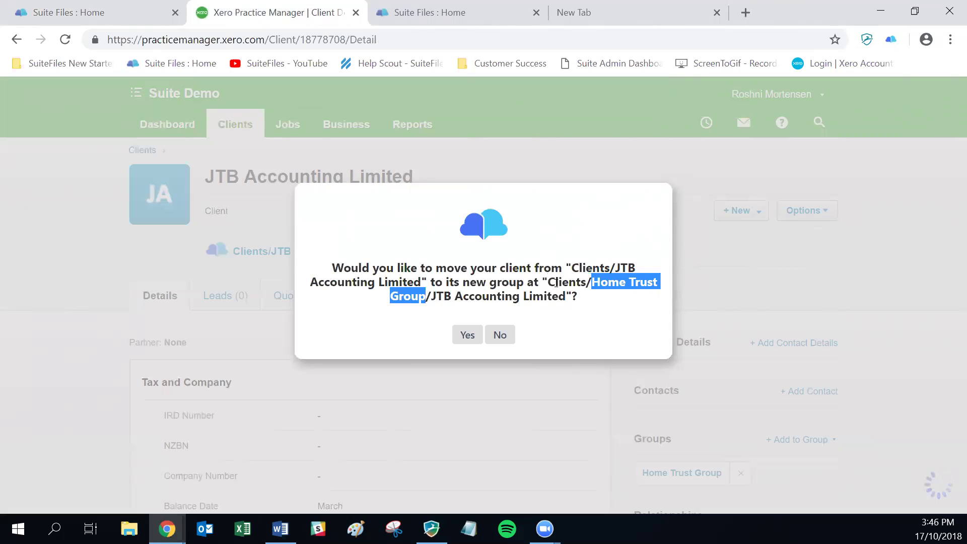
{"action": "left_click", "coordinate": [586, 283]}
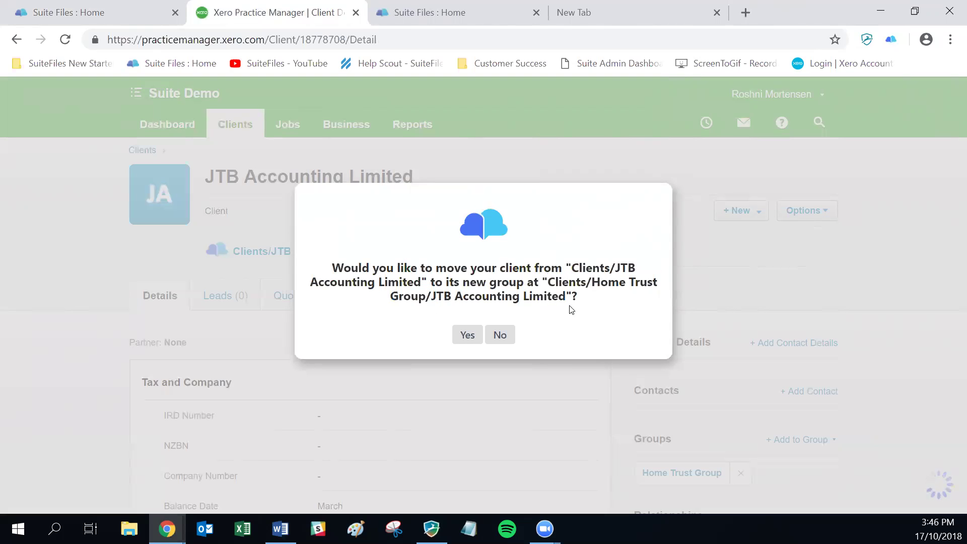
{"action": "left_click", "coordinate": [463, 335]}
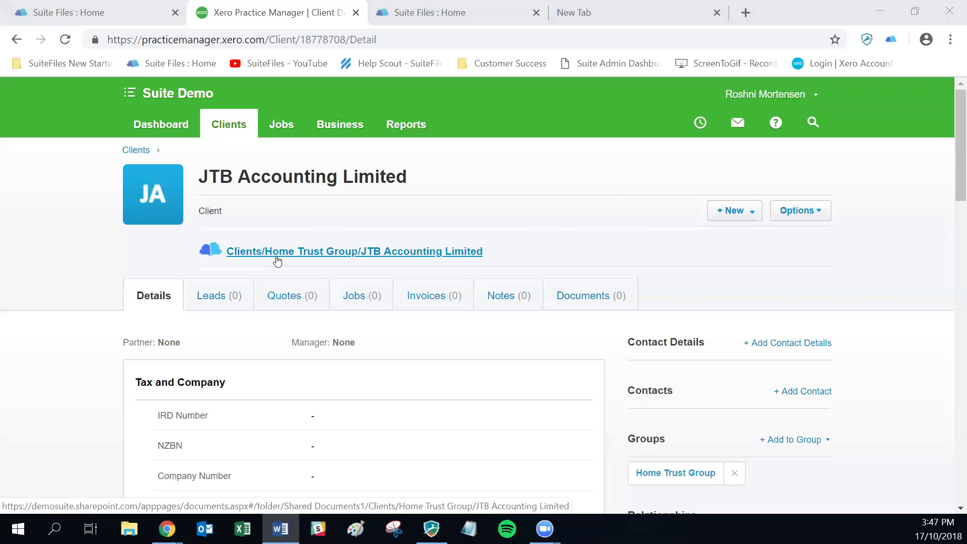
{"action": "left_click", "coordinate": [87, 10]}
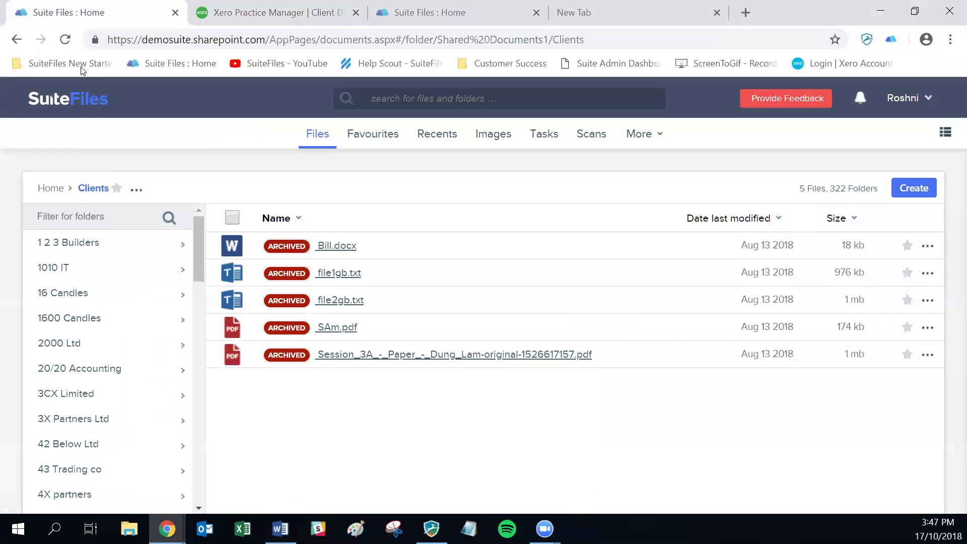
- Filter the SuiteFiles client folders by 'jtb', then clear the filter
{"action": "left_click", "coordinate": [84, 212]}
{"action": "type", "text": "jtb"}
{"action": "key", "text": "Return"}
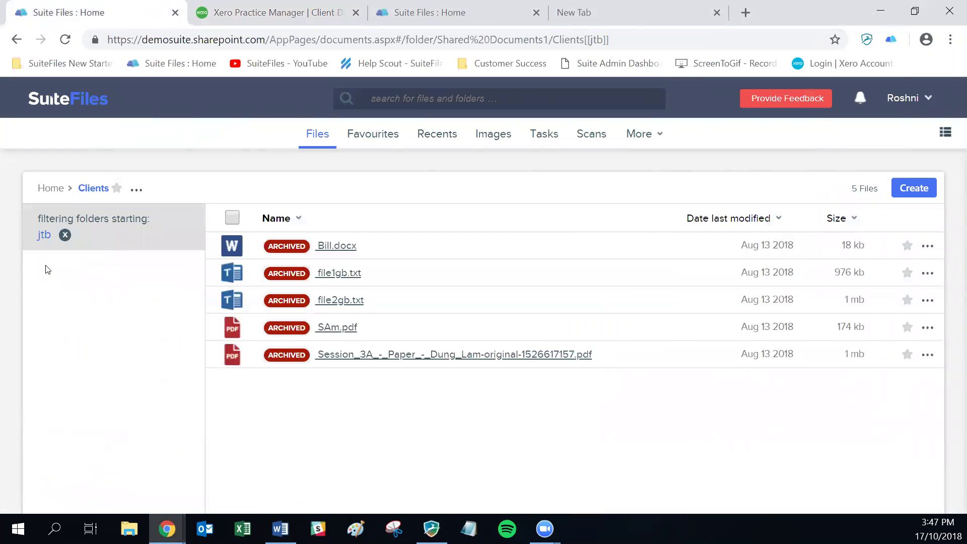
{"action": "left_click", "coordinate": [64, 235]}
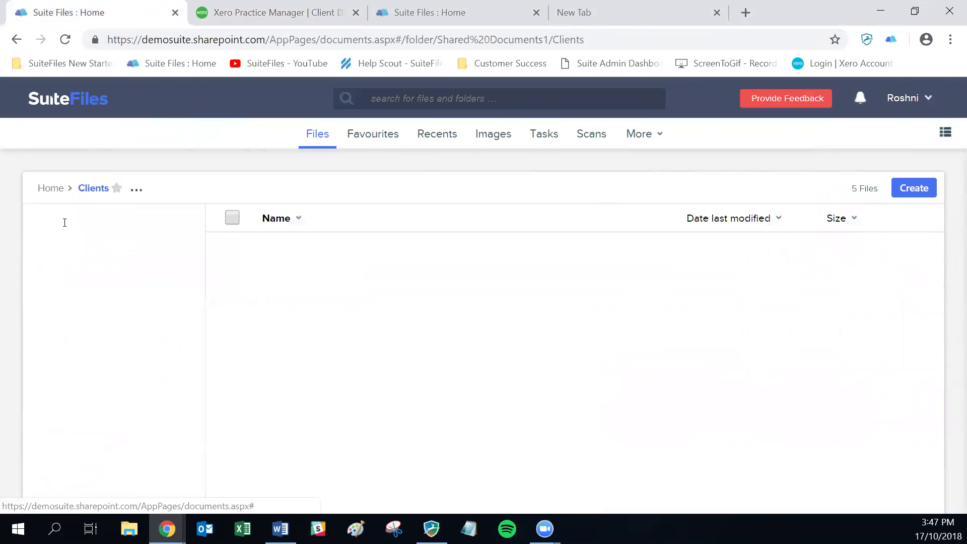
- Filter folders by 'home' and open Home Trust Group > JTB Accounting Limited
{"action": "left_click", "coordinate": [94, 229]}
{"action": "type", "text": "home"}
{"action": "key", "text": "Return"}
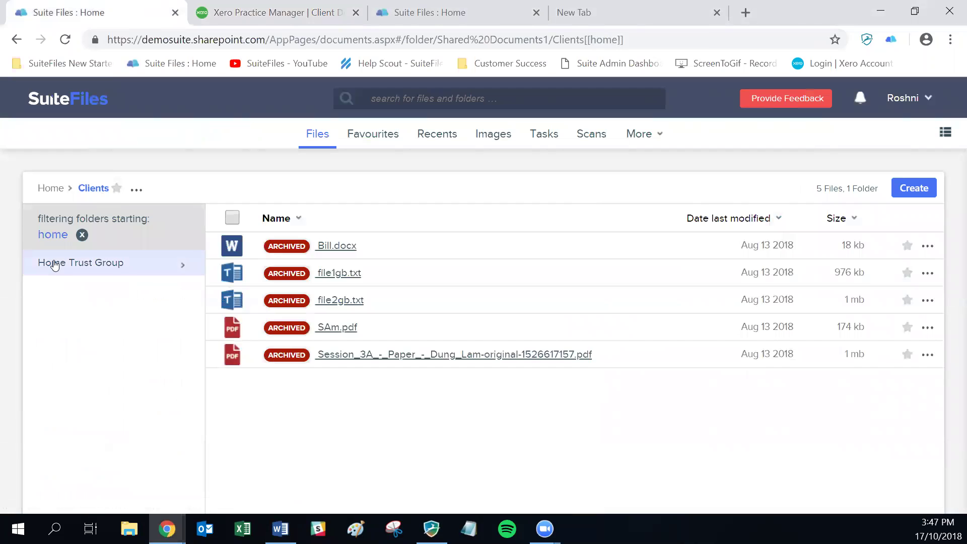
{"action": "left_click", "coordinate": [53, 263]}
{"action": "scroll", "coordinate": [146, 358], "scroll_direction": "down", "scroll_amount": 3}
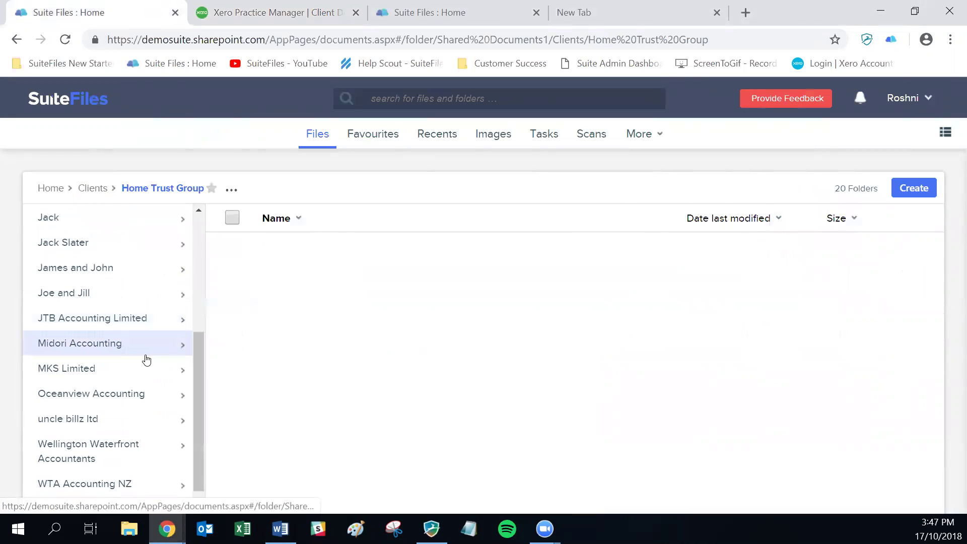
{"action": "left_click", "coordinate": [59, 325]}
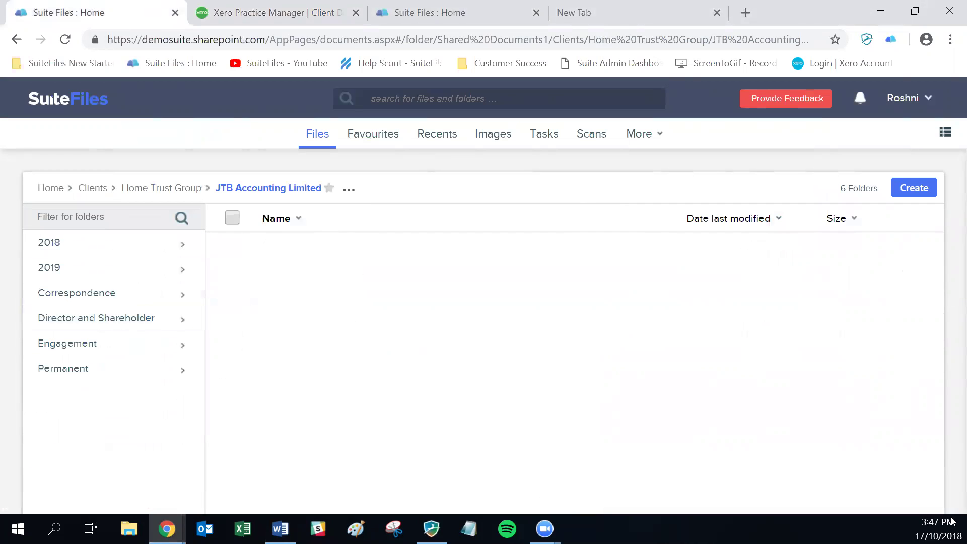
{"action": "left_click", "coordinate": [281, 528]}
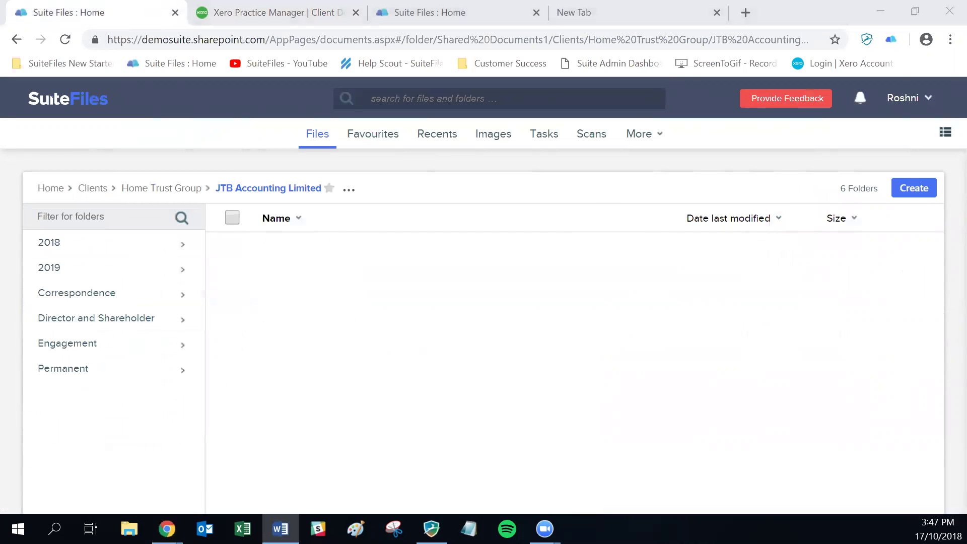
{"action": "left_click", "coordinate": [263, 19]}
- Confirm moving JTB Accounting Limited out of Home Trust Group to Clients/JTB Accounting Limited
{"action": "scroll", "coordinate": [594, 357], "scroll_direction": "down", "scroll_amount": 2}
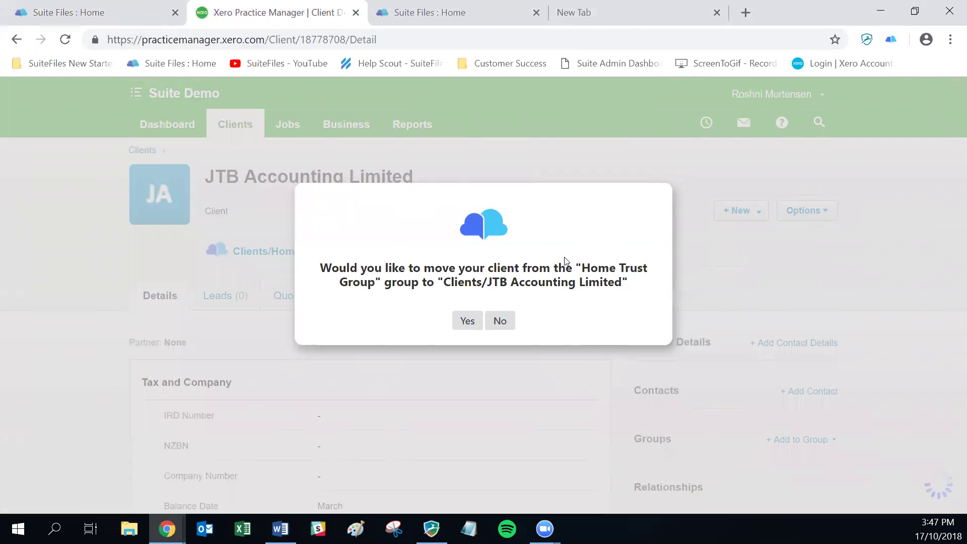
{"action": "left_click", "coordinate": [467, 325]}
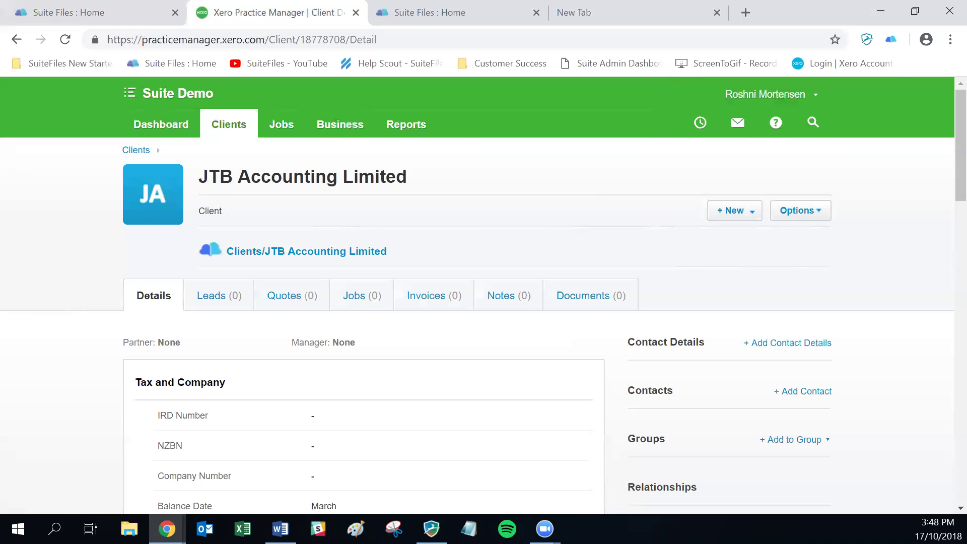
{"action": "left_click", "coordinate": [219, 132]}
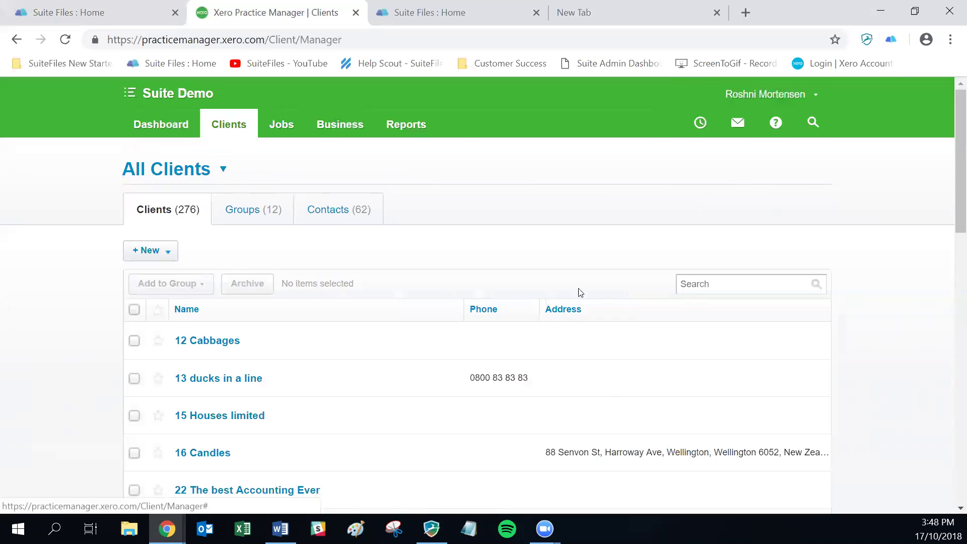
{"action": "left_click", "coordinate": [670, 274]}
{"action": "type", "text": "jack"}
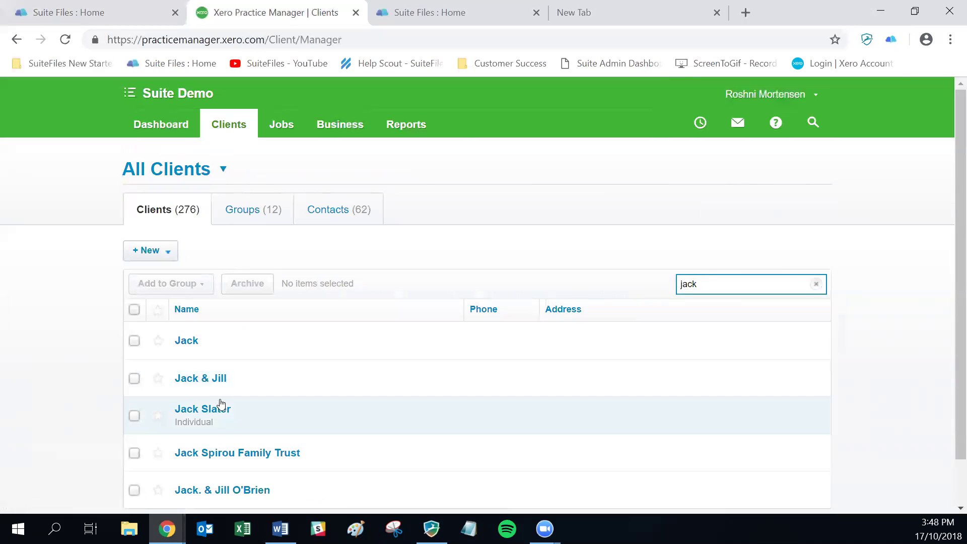
{"action": "left_click", "coordinate": [195, 379]}
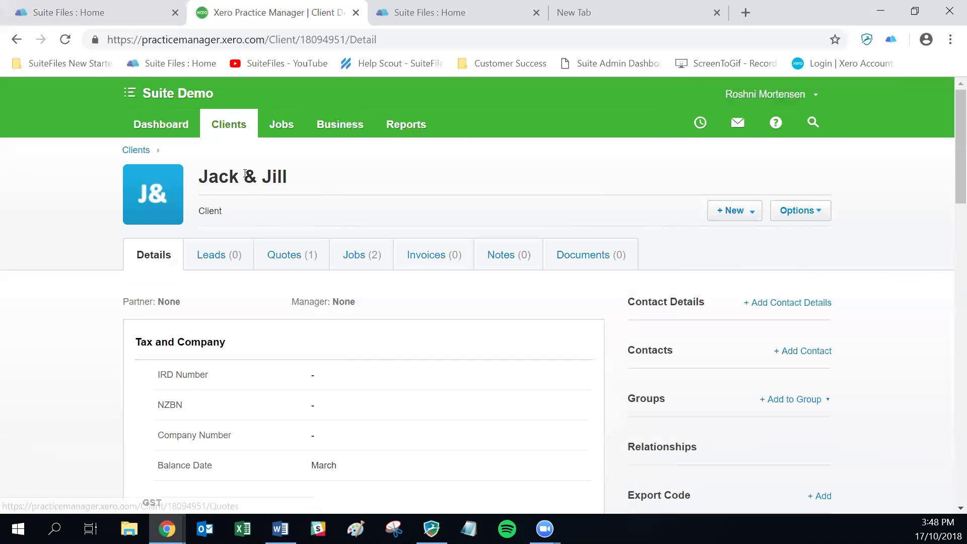
{"action": "double_click", "coordinate": [250, 176]}
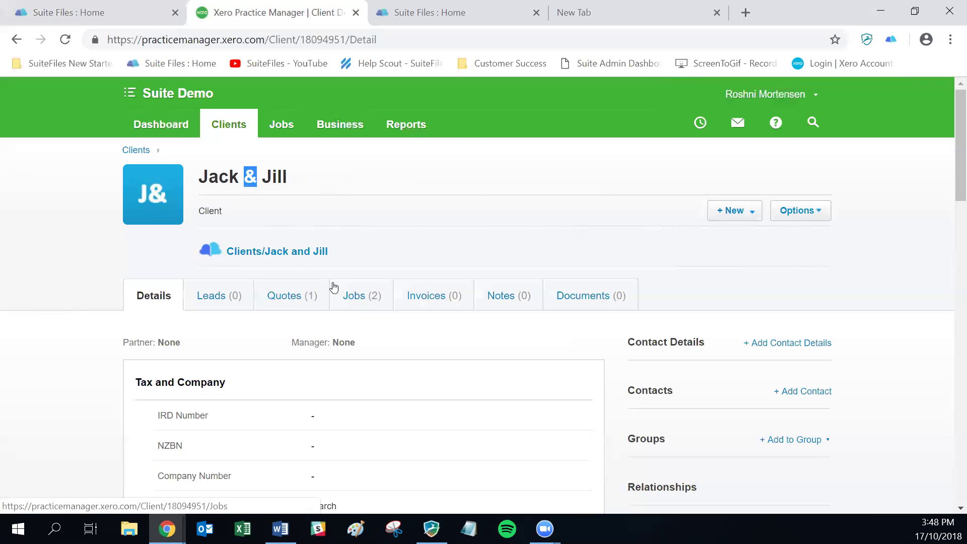
{"action": "left_click", "coordinate": [372, 235]}
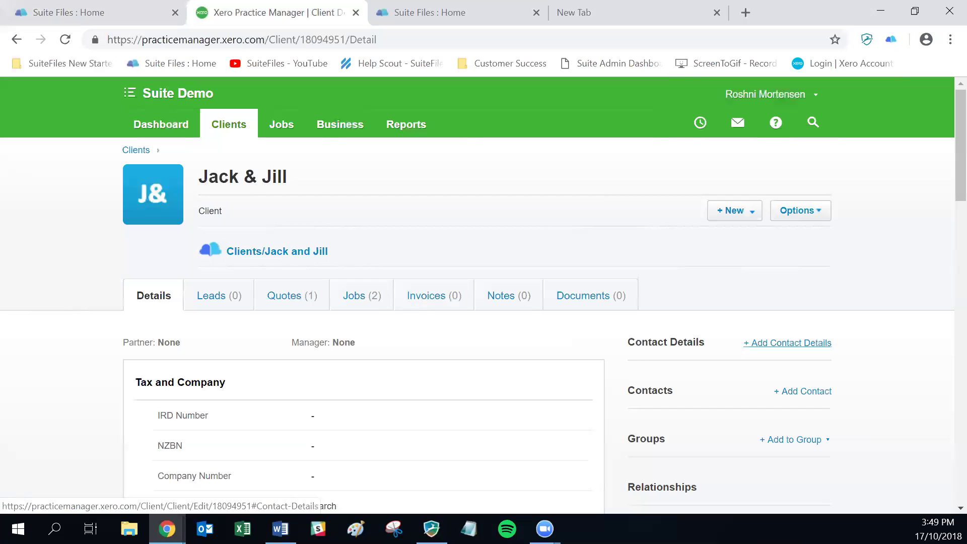
{"action": "key", "text": "alt+Tab"}
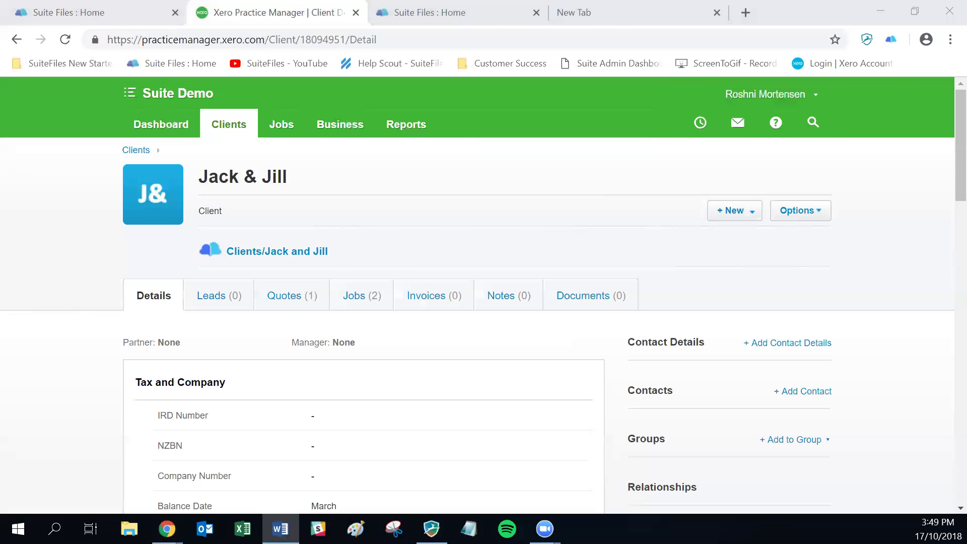
{"action": "left_click", "coordinate": [231, 130]}
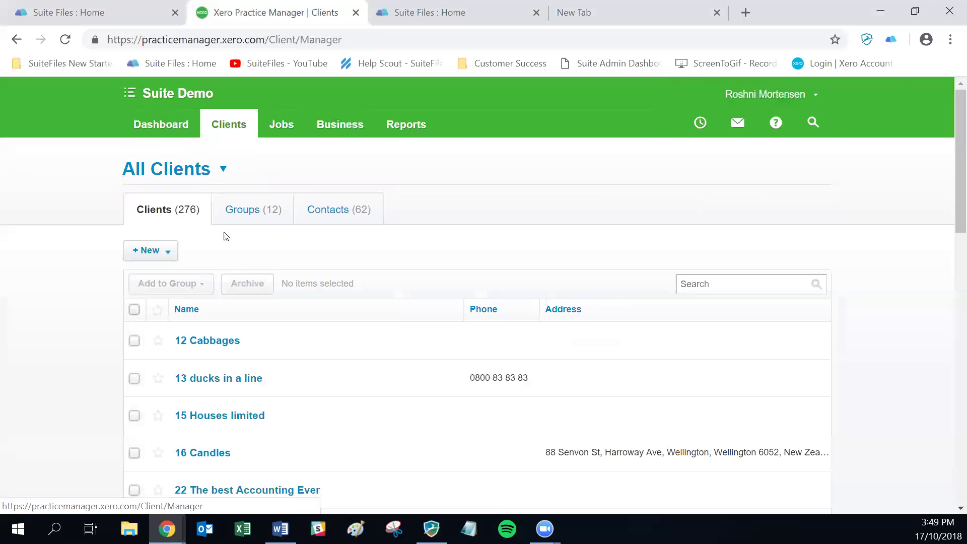
{"action": "type", "text": "jtb"}
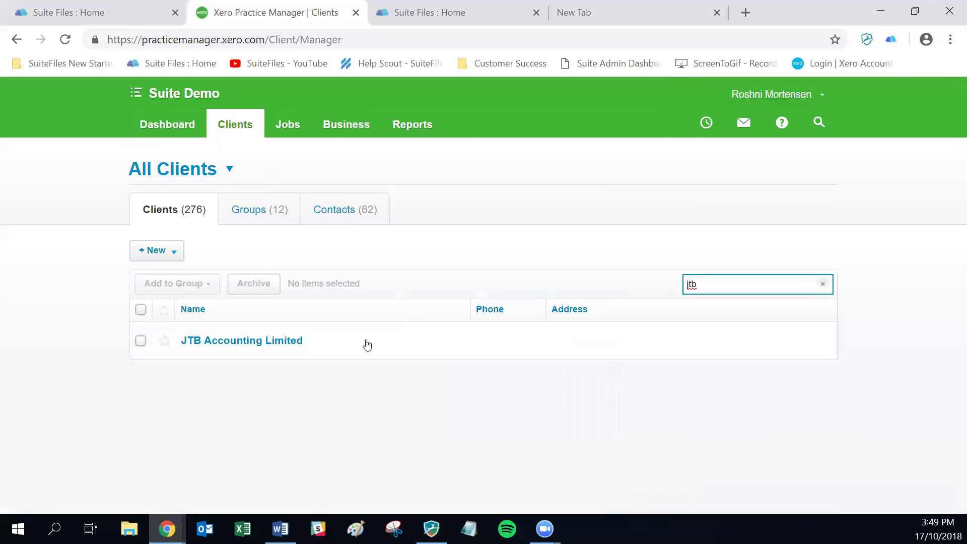
{"action": "left_click", "coordinate": [252, 340]}
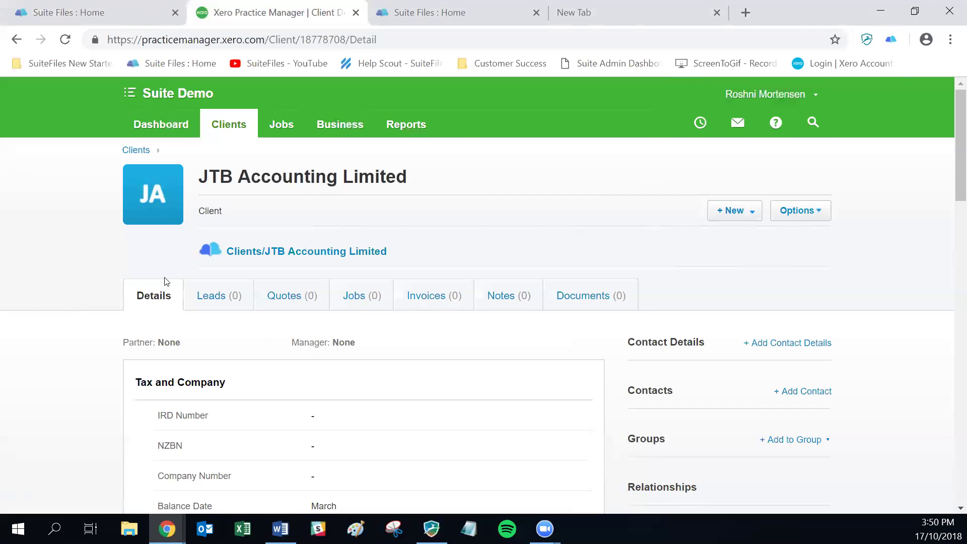
- Create and save a new job named 'Suite Job JTB' for JTB Accounting Limited
{"action": "key", "text": "Tab"}
{"action": "key", "text": "Return"}
{"action": "key", "text": "Down"}
{"action": "key", "text": "Down"}
{"action": "key", "text": "Down"}
{"action": "key", "text": "Return"}
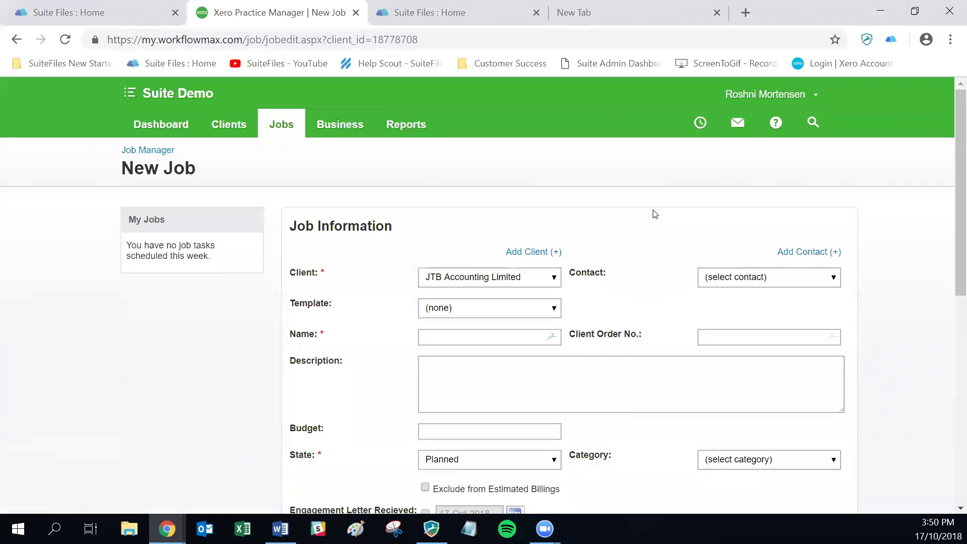
{"action": "key", "text": "alt+Tab"}
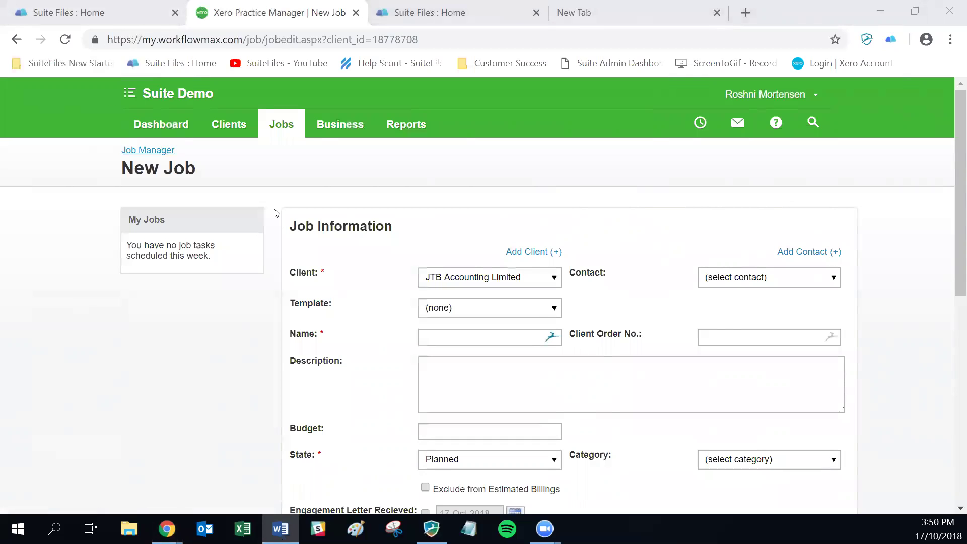
{"action": "left_click", "coordinate": [432, 339]}
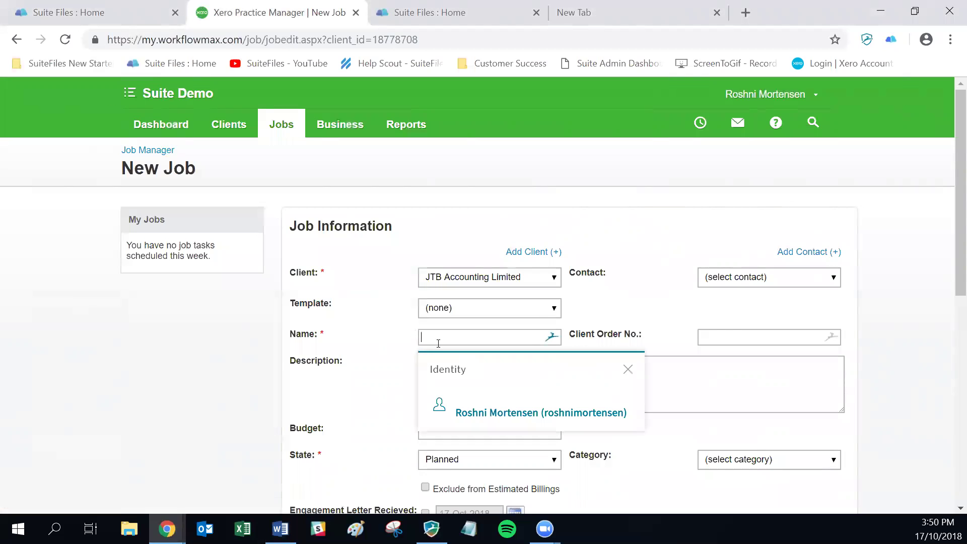
{"action": "type", "text": "Suite Job JTB"}
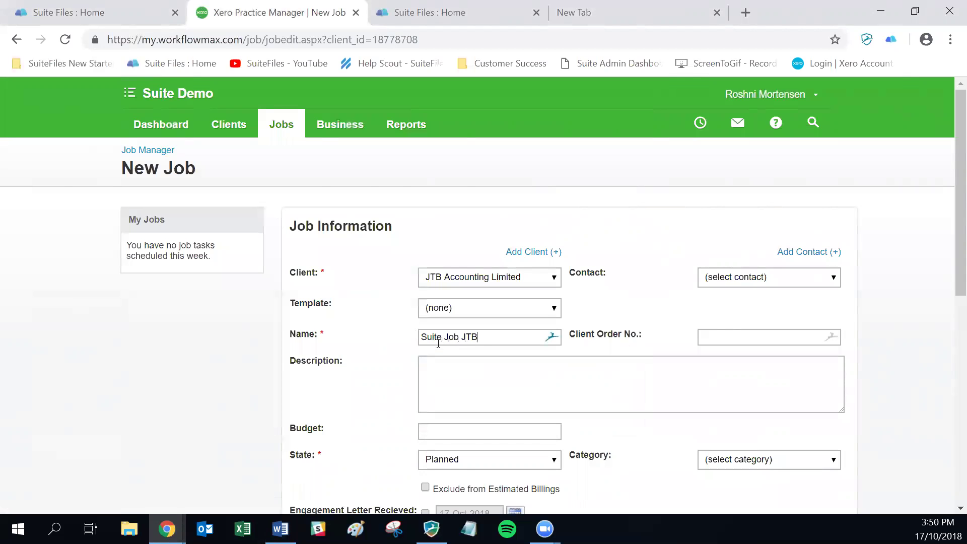
{"action": "scroll", "coordinate": [496, 318], "scroll_direction": "down", "scroll_amount": 5}
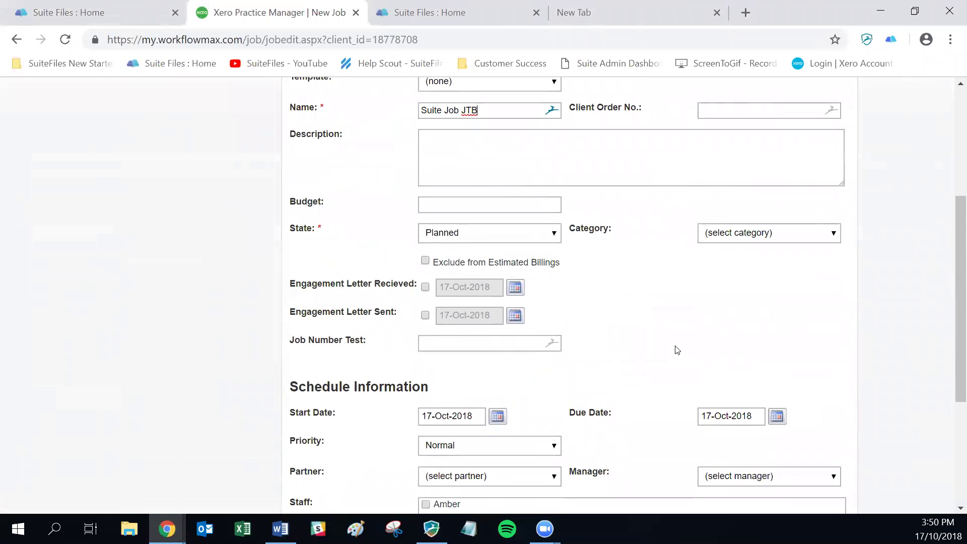
{"action": "scroll", "coordinate": [677, 350], "scroll_direction": "down", "scroll_amount": 5}
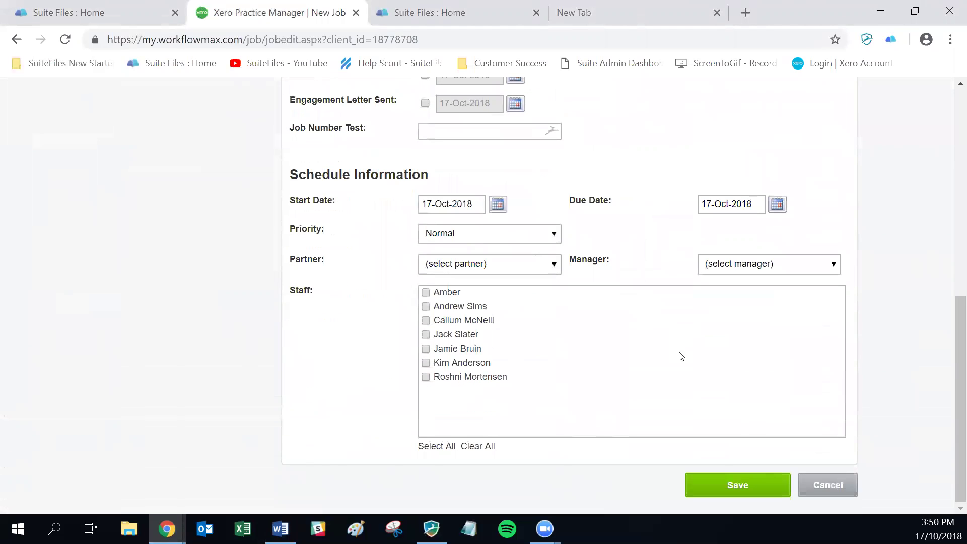
{"action": "left_click", "coordinate": [734, 484]}
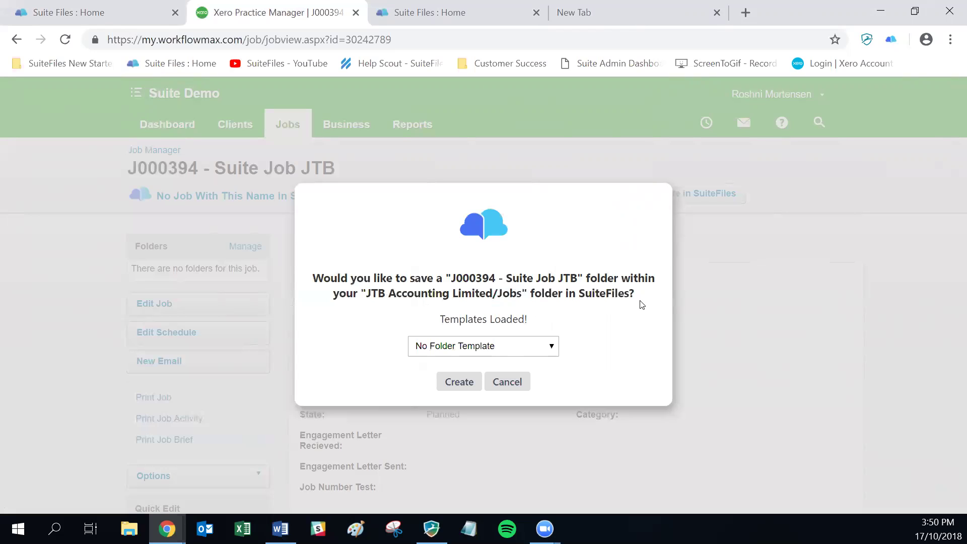
- Create the J000394 job folder in SuiteFiles, keeping No Folder Template
{"action": "left_click_drag", "start_coordinate": [498, 295], "coordinate": [520, 295]}
{"action": "left_click", "coordinate": [574, 305]}
{"action": "left_click", "coordinate": [461, 345]}
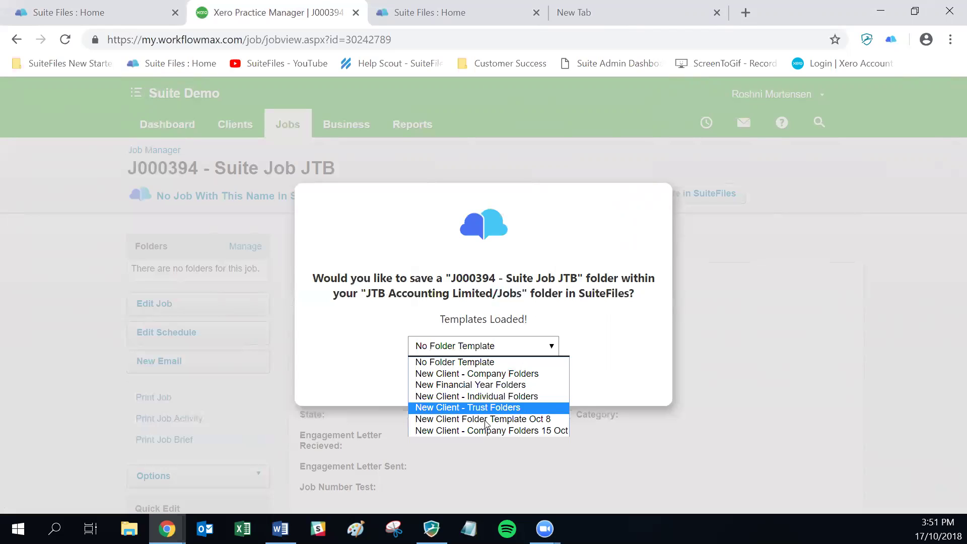
{"action": "left_click", "coordinate": [573, 342]}
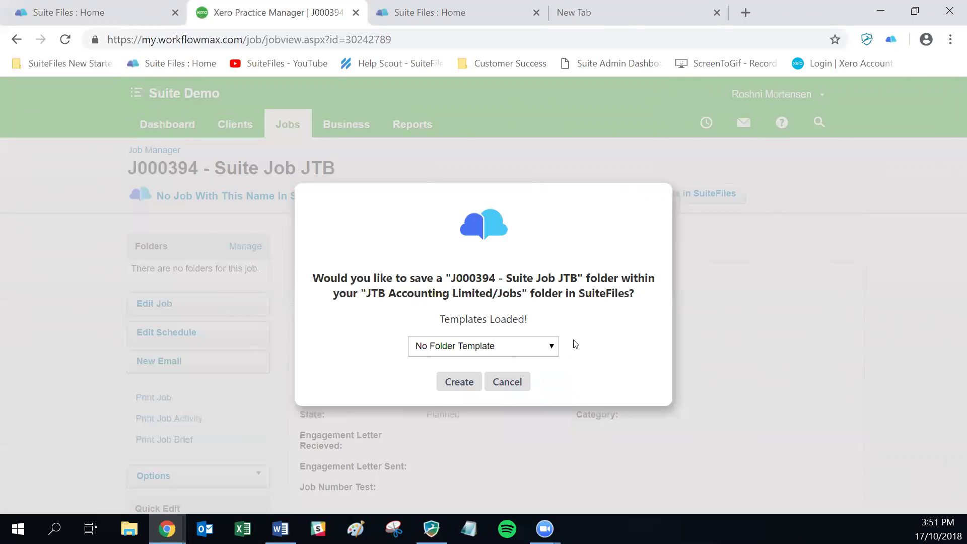
{"action": "left_click", "coordinate": [459, 383]}
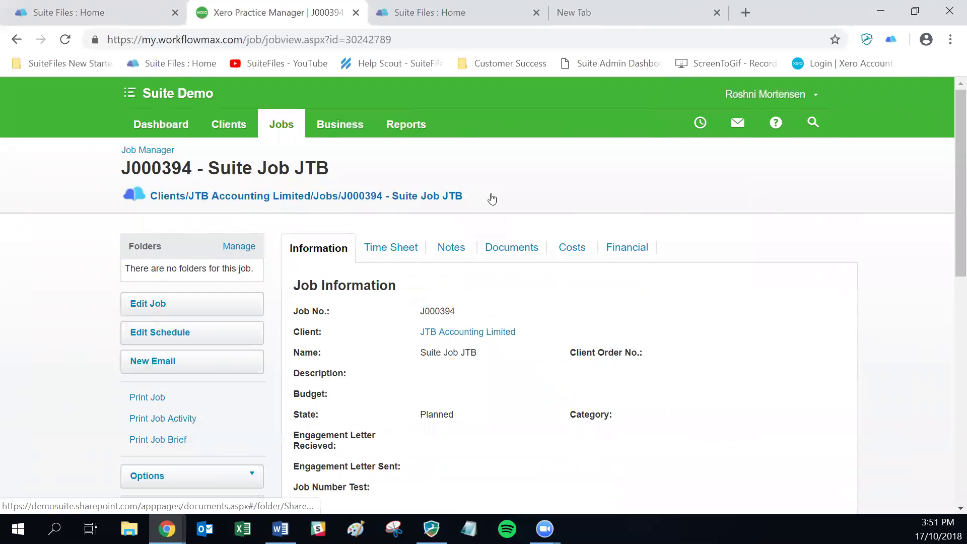
{"action": "left_click", "coordinate": [112, 11]}
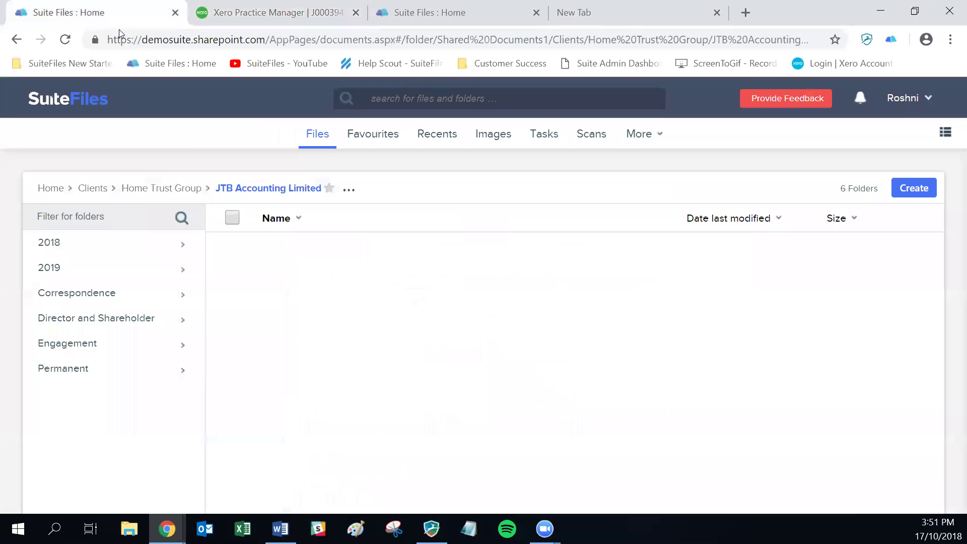
- Filter Clients by 'jtb' and open JTB Accounting Limited > Jobs > J000394 - Suite Job JTB
{"action": "left_click", "coordinate": [91, 189]}
{"action": "type", "text": "jtb"}
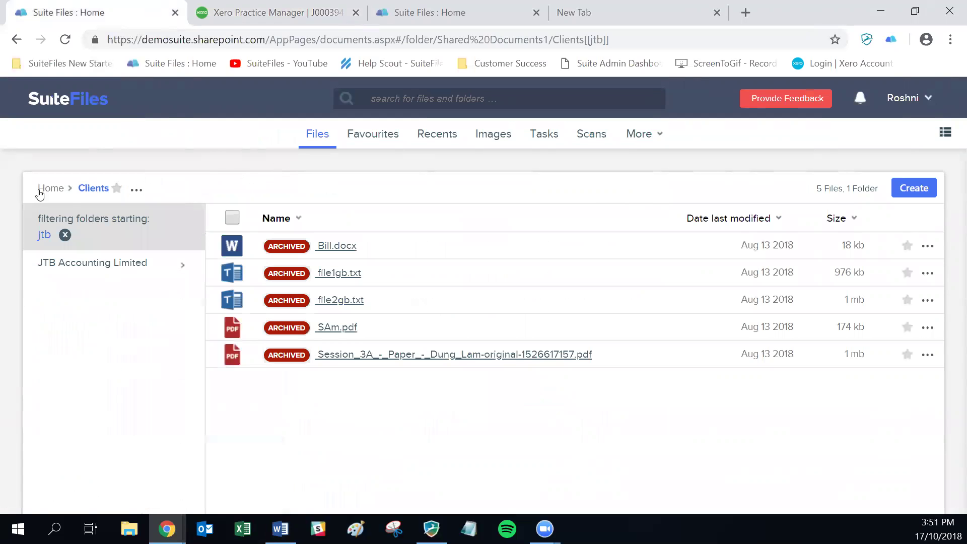
{"action": "left_click", "coordinate": [82, 264]}
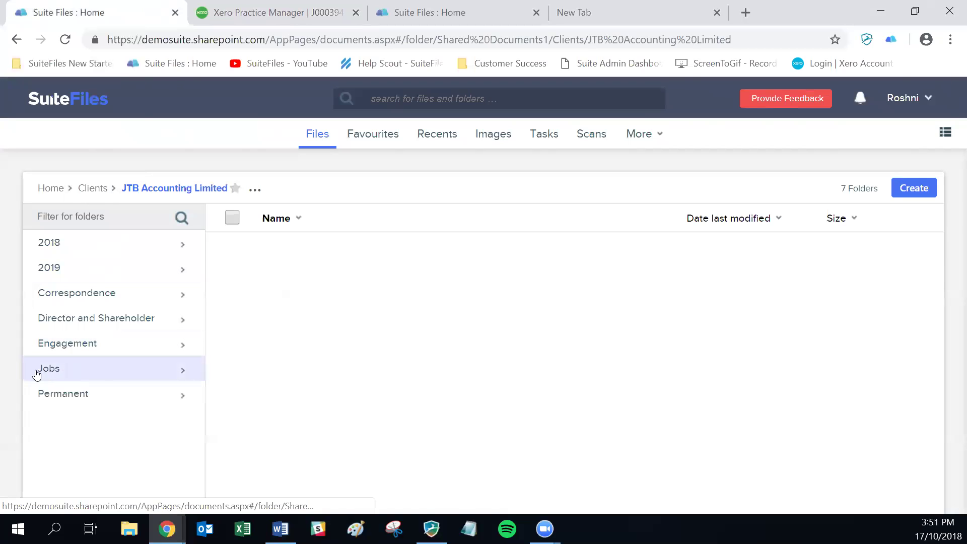
{"action": "left_click", "coordinate": [55, 375]}
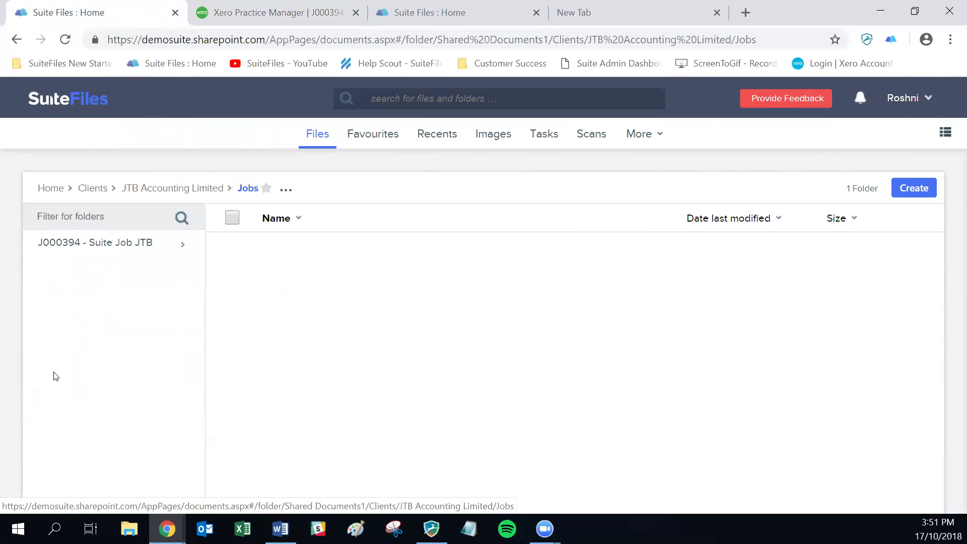
{"action": "left_click", "coordinate": [77, 251]}
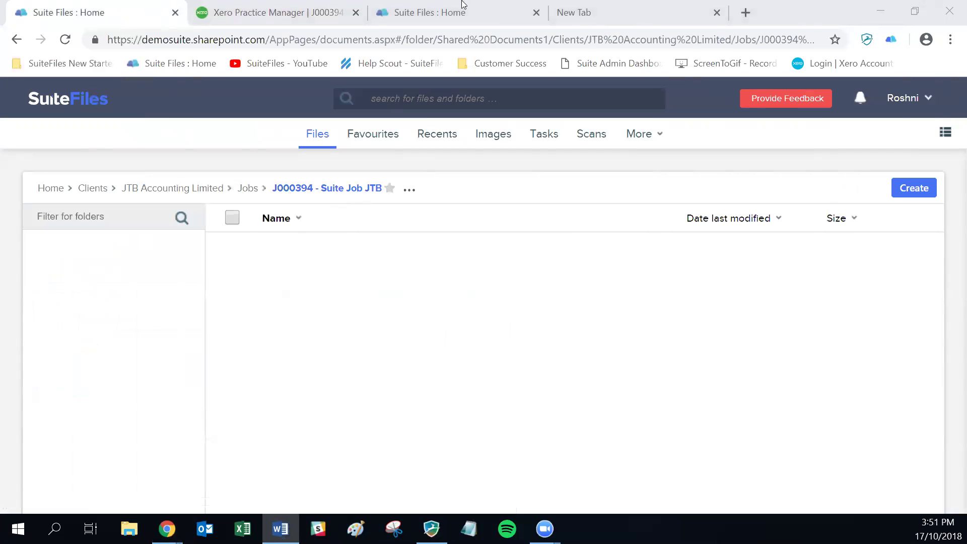
{"action": "left_click", "coordinate": [256, 11]}
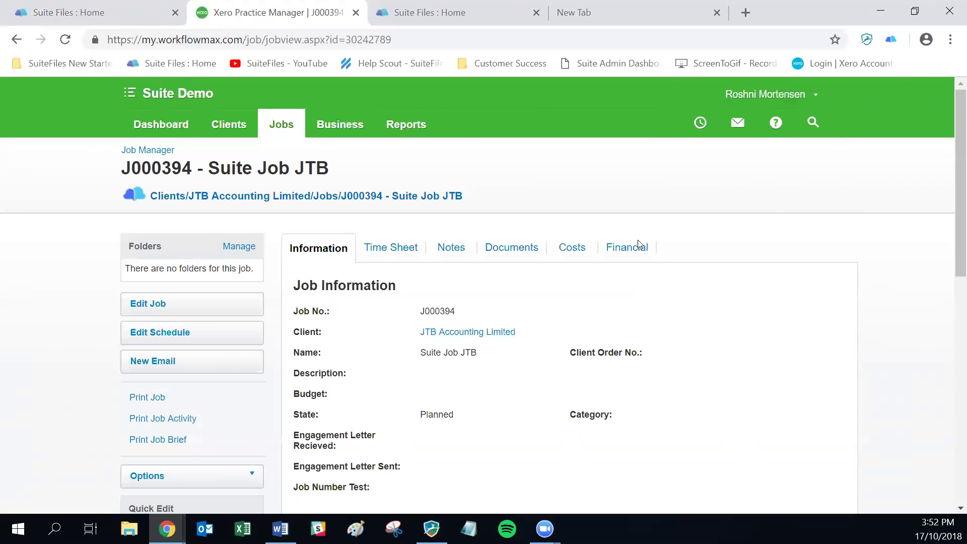
{"action": "left_click", "coordinate": [28, 15]}
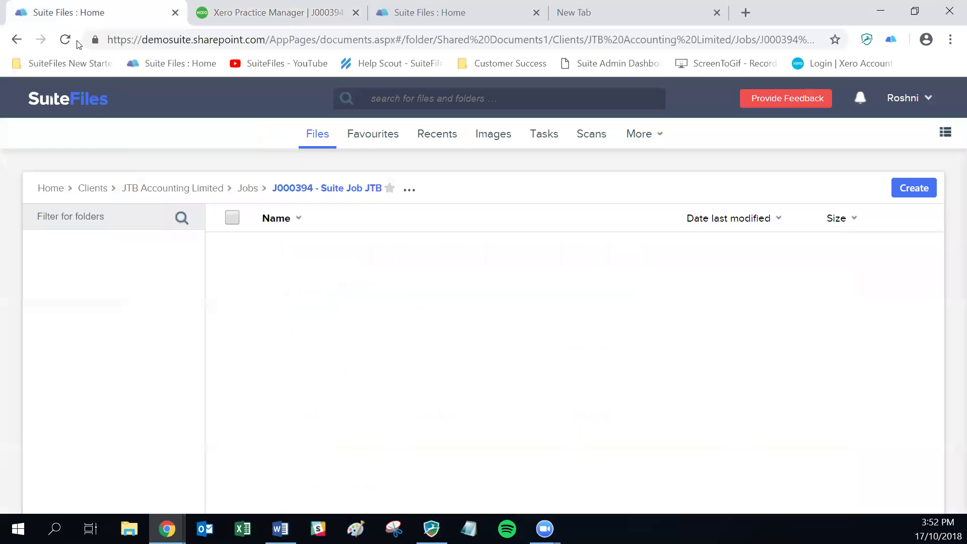
- Rename the client folder from JTB Accounting Limited to 'JTB Accountants Limited'
{"action": "left_click", "coordinate": [143, 190]}
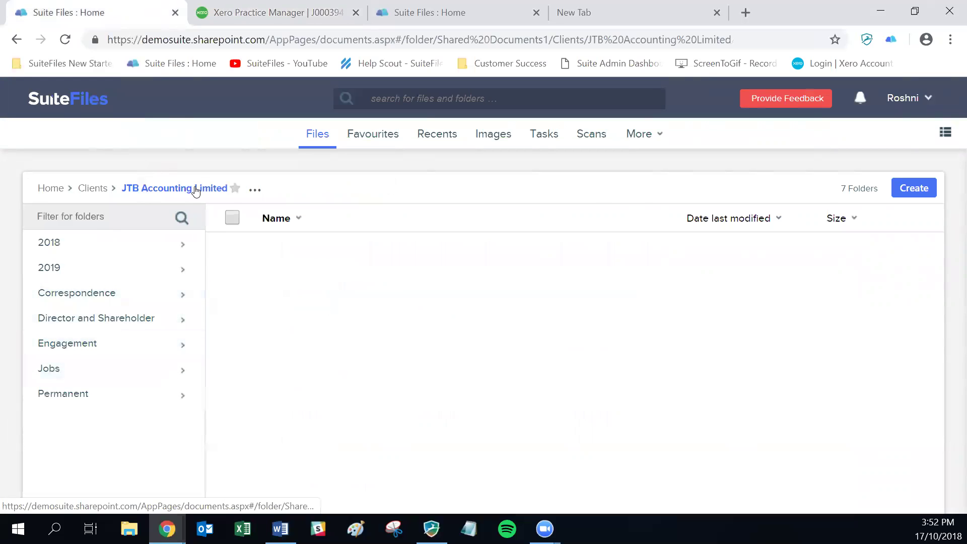
{"action": "left_click", "coordinate": [255, 190]}
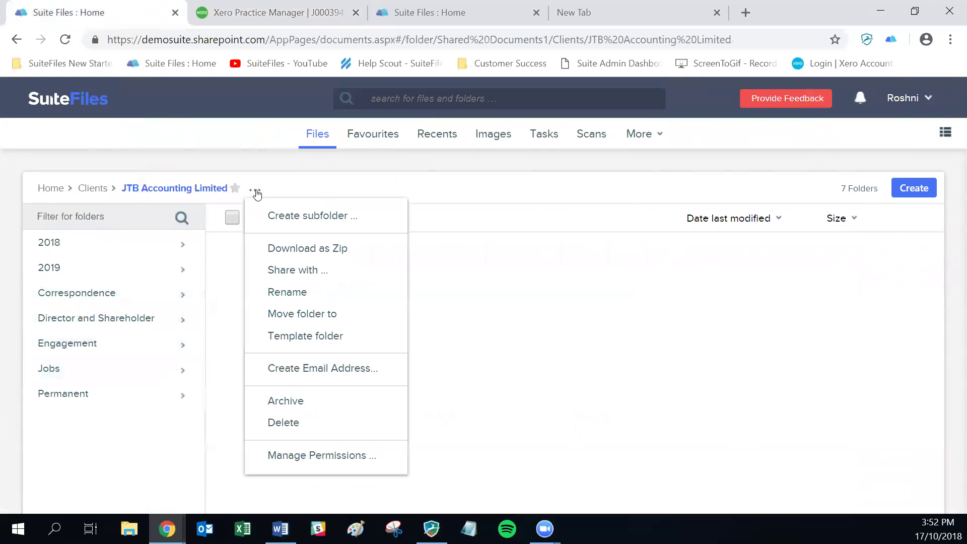
{"action": "left_click", "coordinate": [285, 292]}
{"action": "left_click", "coordinate": [503, 188]}
{"action": "left_click", "coordinate": [481, 190]}
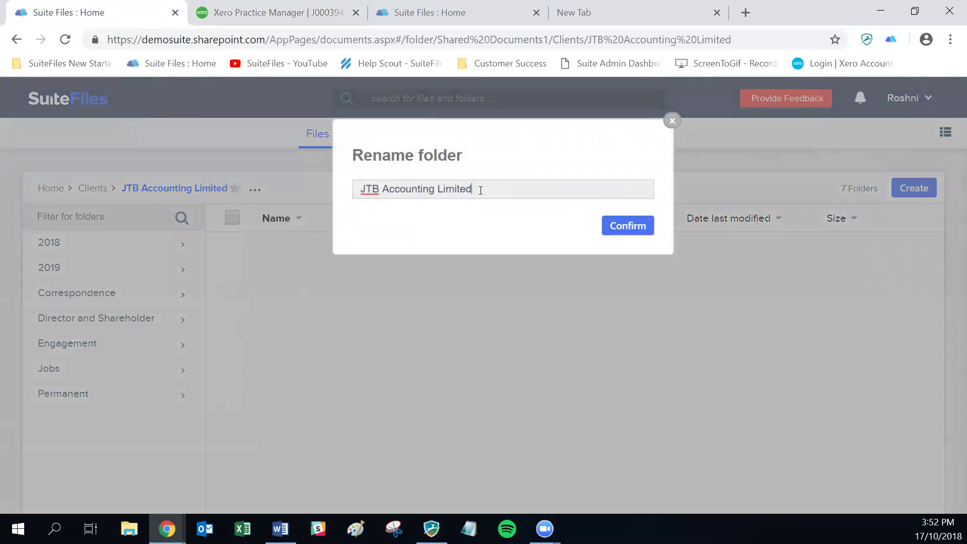
{"action": "left_click_drag", "start_coordinate": [481, 190], "coordinate": [417, 191]}
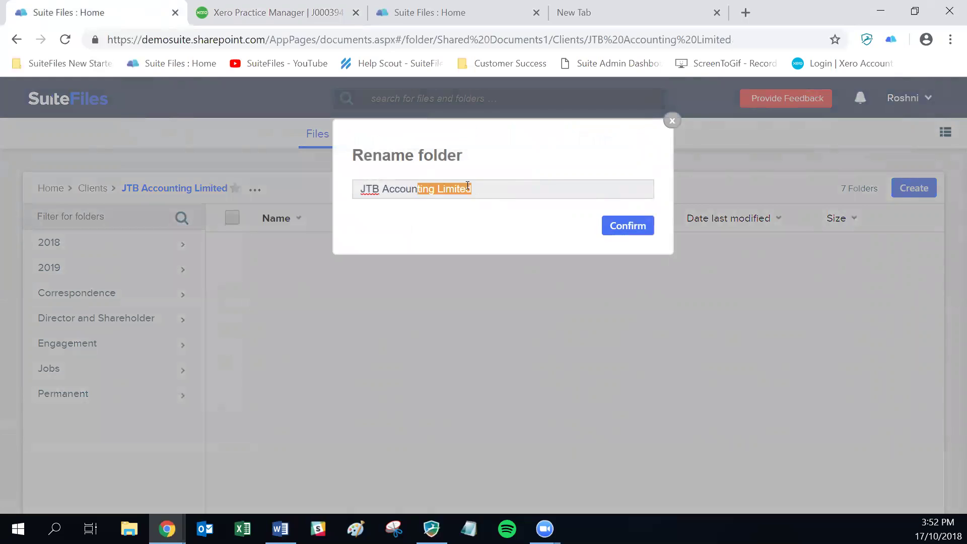
{"action": "type", "text": "tants"}
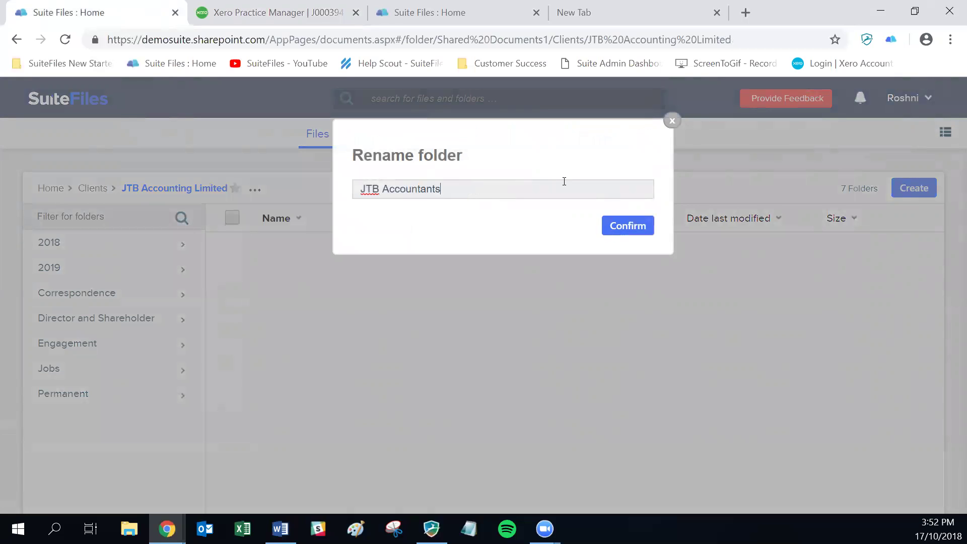
{"action": "type", "text": " Limite"}
{"action": "key", "text": "BackSpace"}
{"action": "type", "text": "ed"}
{"action": "left_click", "coordinate": [630, 225]}
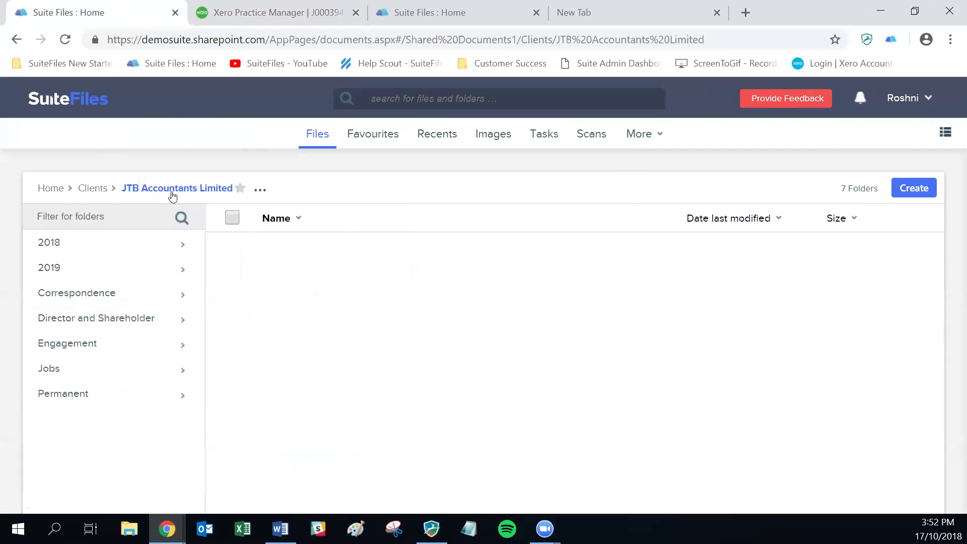
- Search the Practice Manager client list for 'jtb' and open JTB Accounting Limited
{"action": "left_click", "coordinate": [310, 15]}
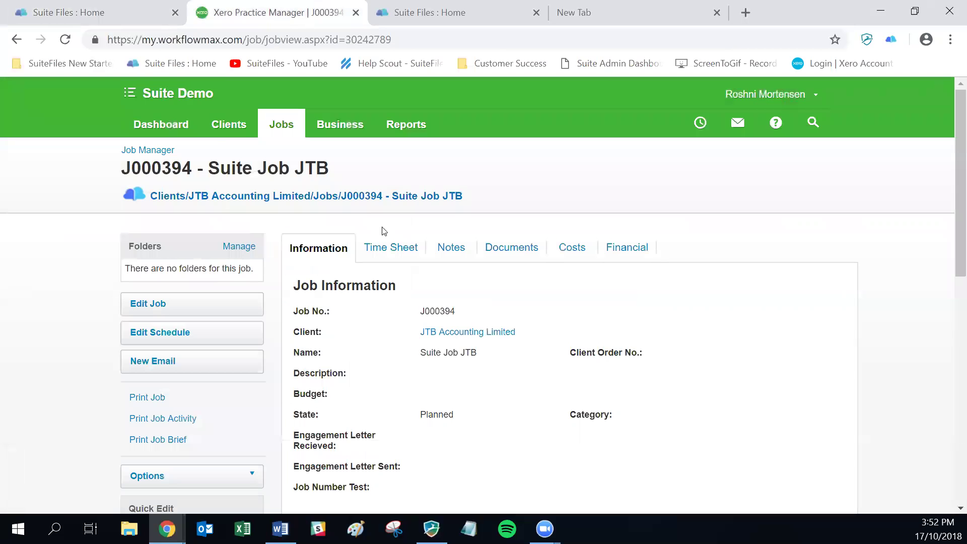
{"action": "left_click", "coordinate": [222, 125]}
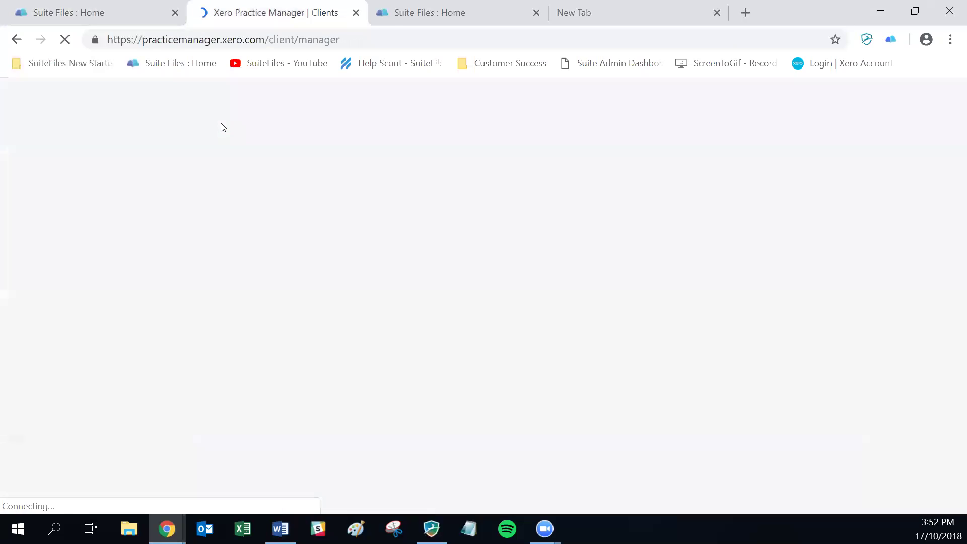
{"action": "left_click", "coordinate": [677, 285]}
{"action": "type", "text": "jtb"}
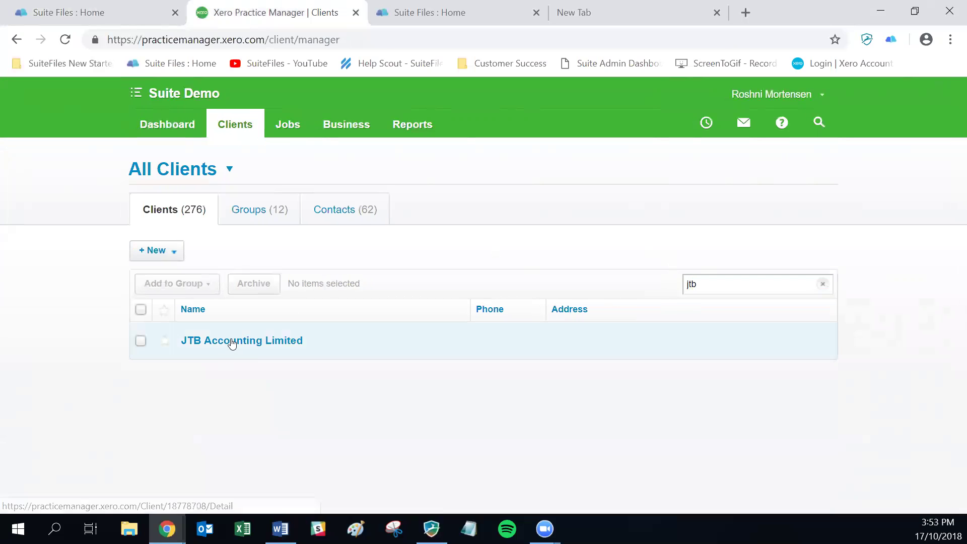
{"action": "left_click", "coordinate": [232, 343]}
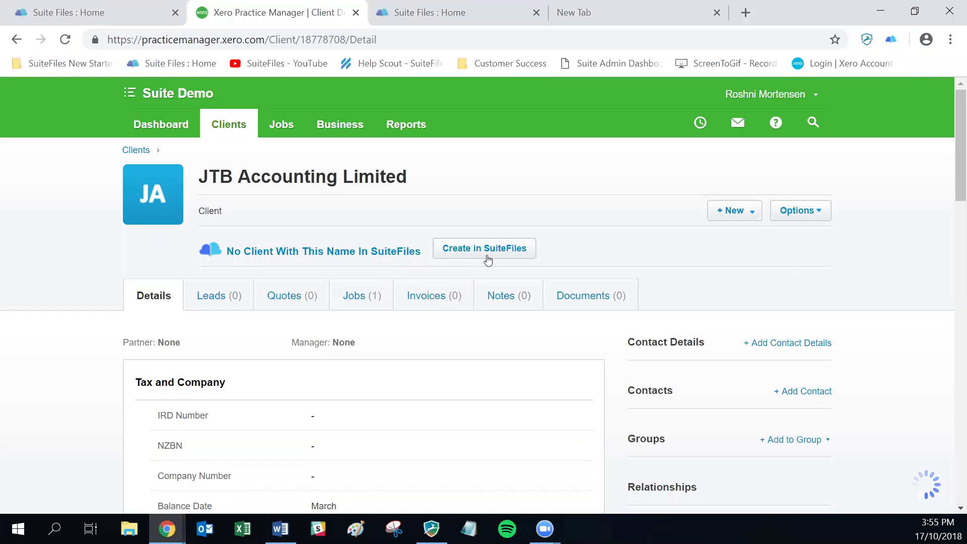
{"action": "left_click", "coordinate": [494, 252]}
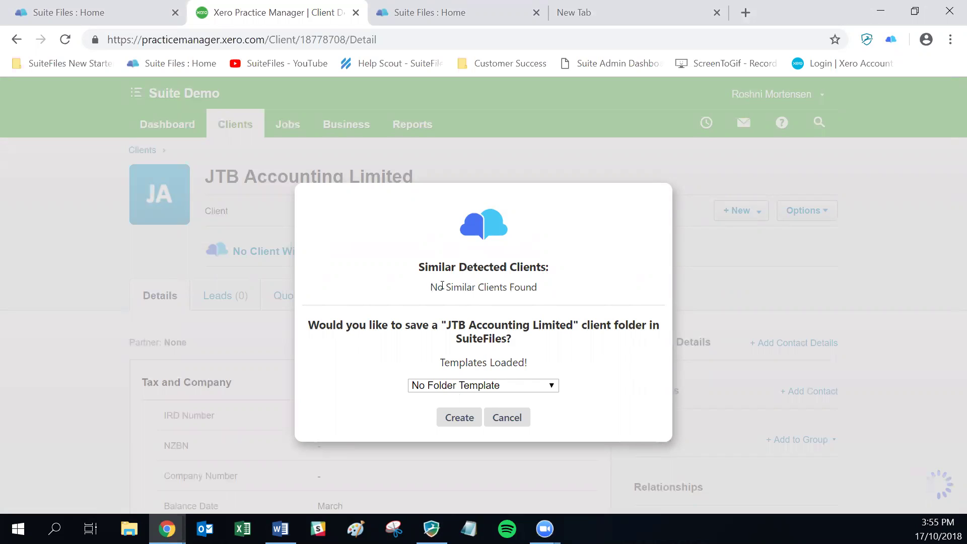
{"action": "triple_click", "coordinate": [556, 285]}
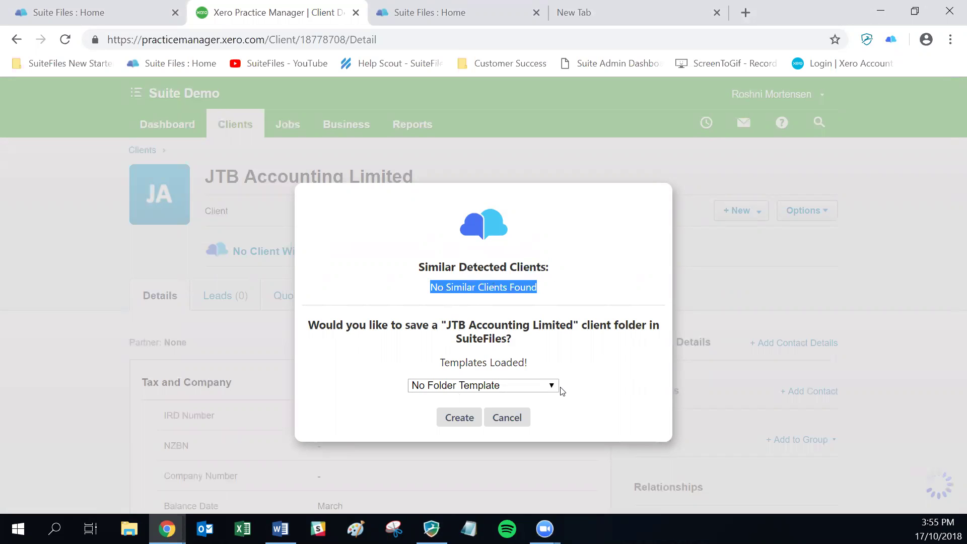
{"action": "left_click", "coordinate": [522, 426]}
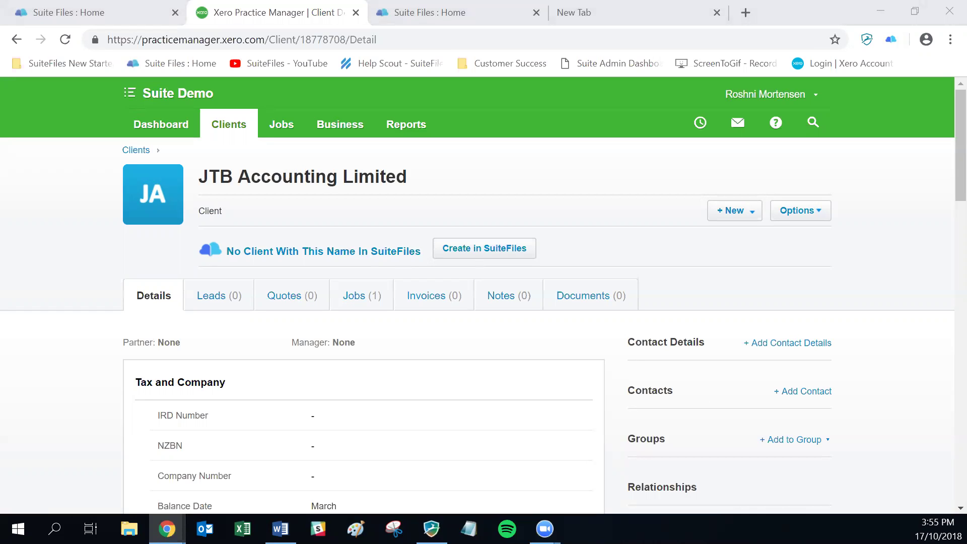
{"action": "key", "text": "alt+Tab"}
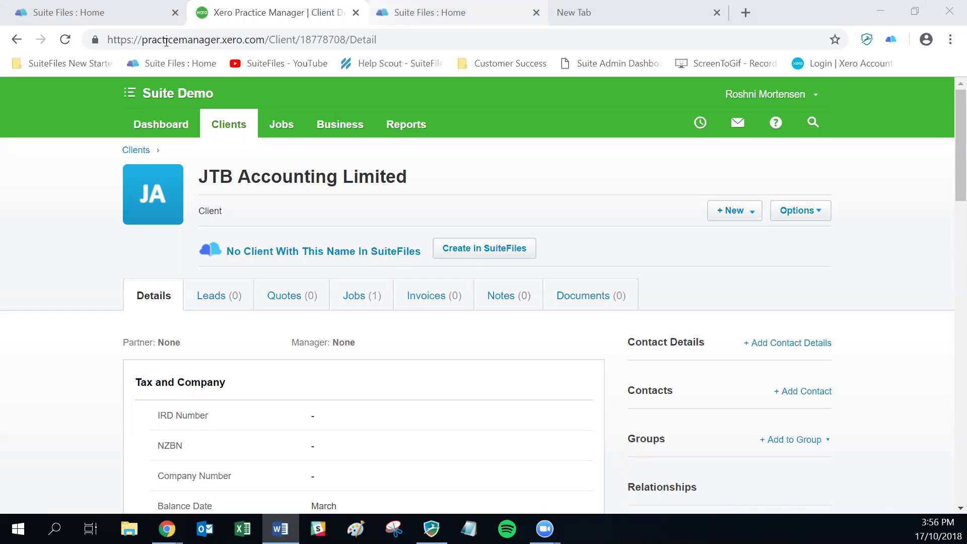
- Go to Xero Workpapers from the Suite Demo products and open the 99 Corporation pack
{"action": "left_click", "coordinate": [144, 100]}
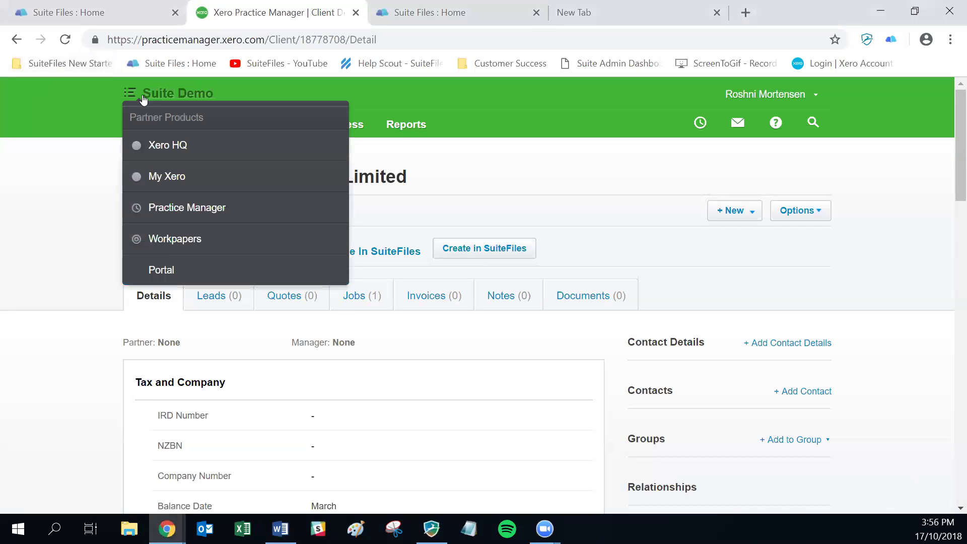
{"action": "left_click", "coordinate": [166, 241]}
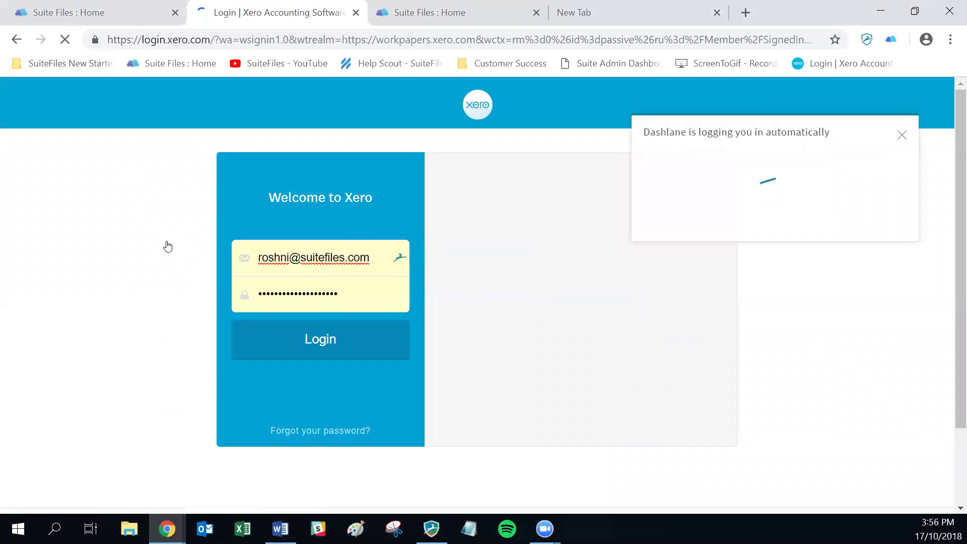
{"action": "left_click_drag", "start_coordinate": [232, 16], "coordinate": [966, 29]}
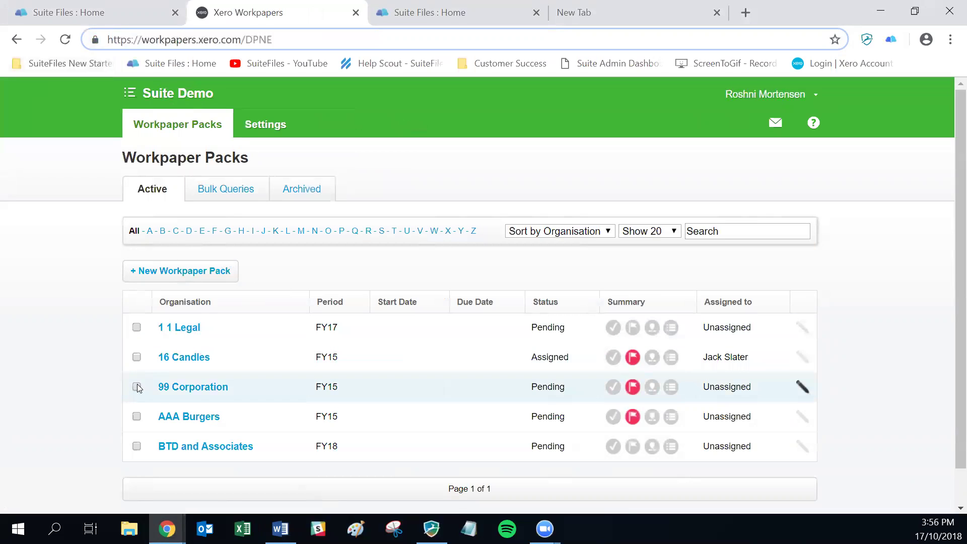
{"action": "left_click", "coordinate": [208, 387]}
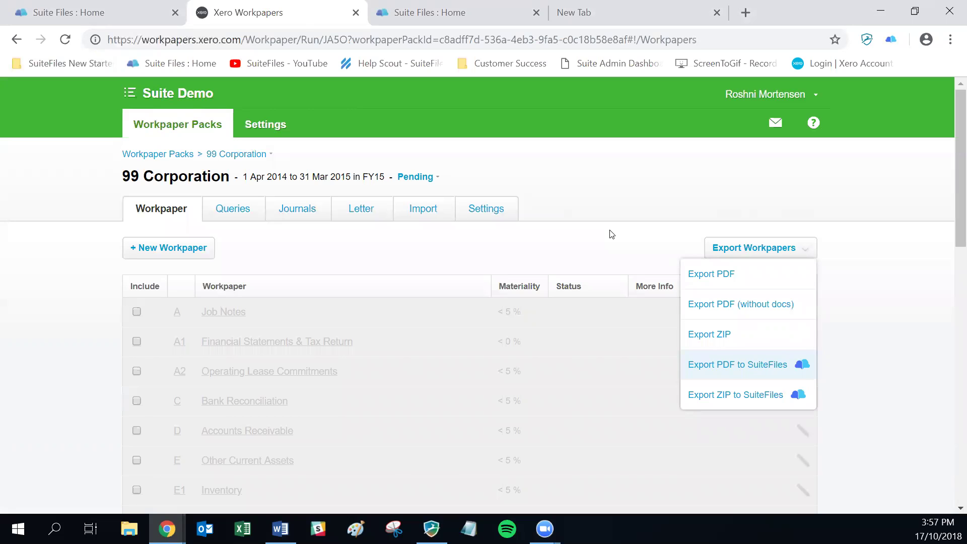
- Export the workpaper pack as PDF to the SuiteFiles folder Clients/99 Corporation/2018
{"action": "key", "text": "Return"}
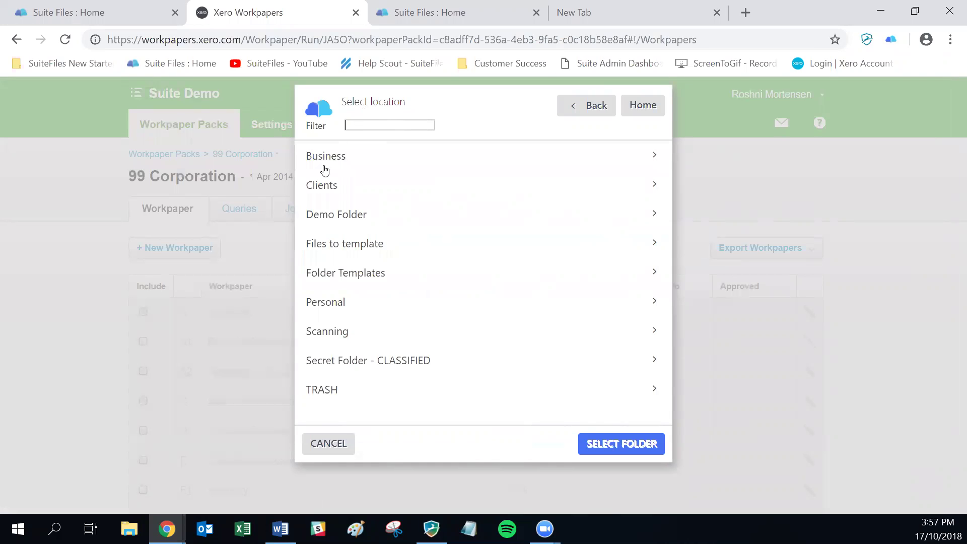
{"action": "left_click", "coordinate": [317, 185]}
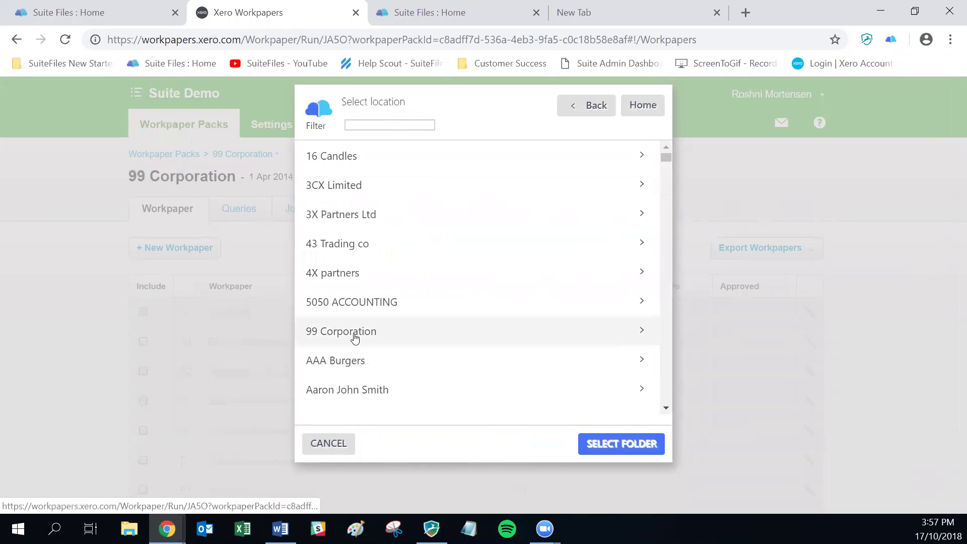
{"action": "left_click", "coordinate": [373, 125]}
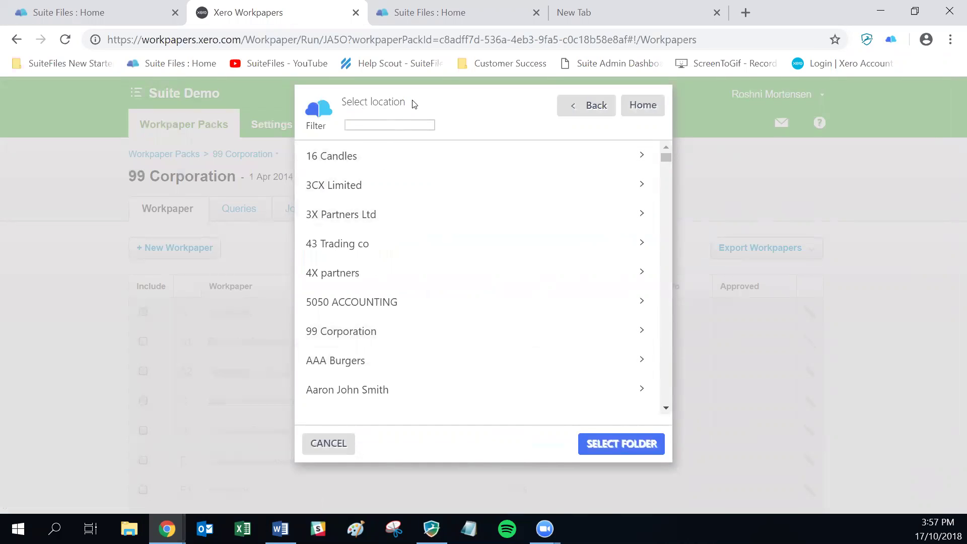
{"action": "type", "text": "99"}
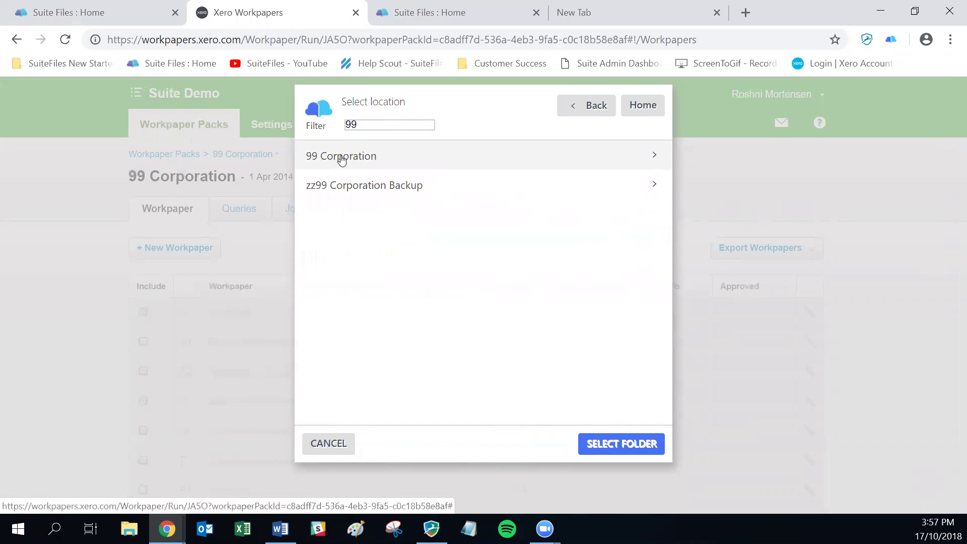
{"action": "left_click", "coordinate": [341, 157]}
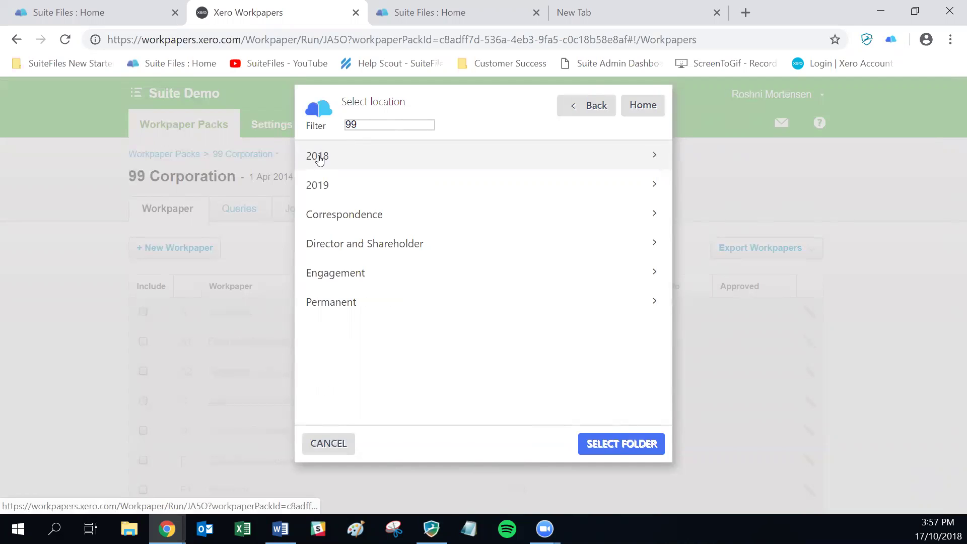
{"action": "left_click", "coordinate": [319, 157]}
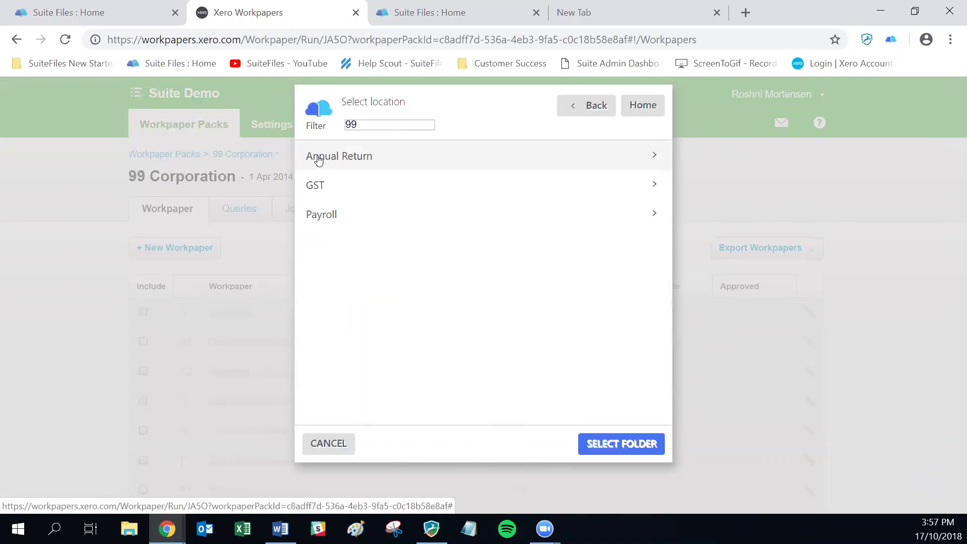
{"action": "left_click", "coordinate": [617, 446]}
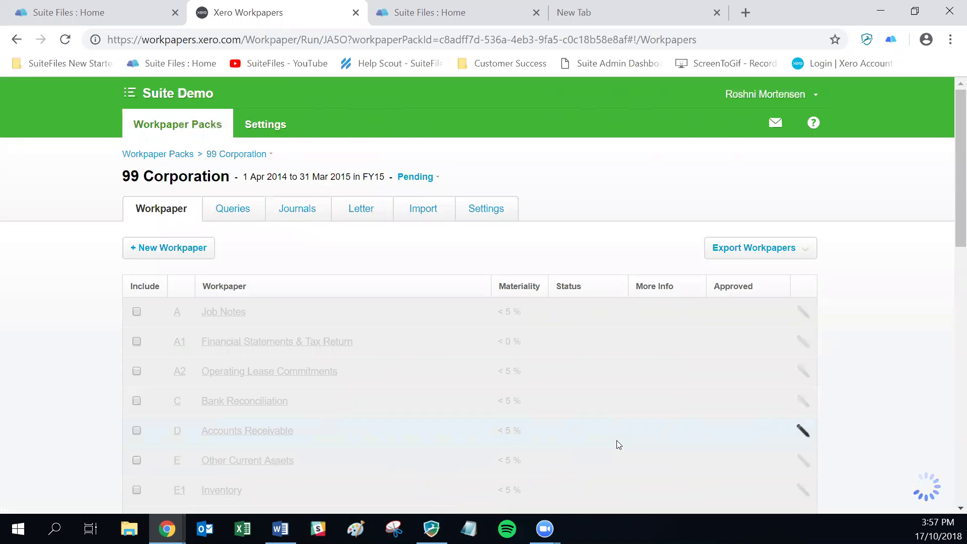
{"action": "left_click", "coordinate": [64, 7]}
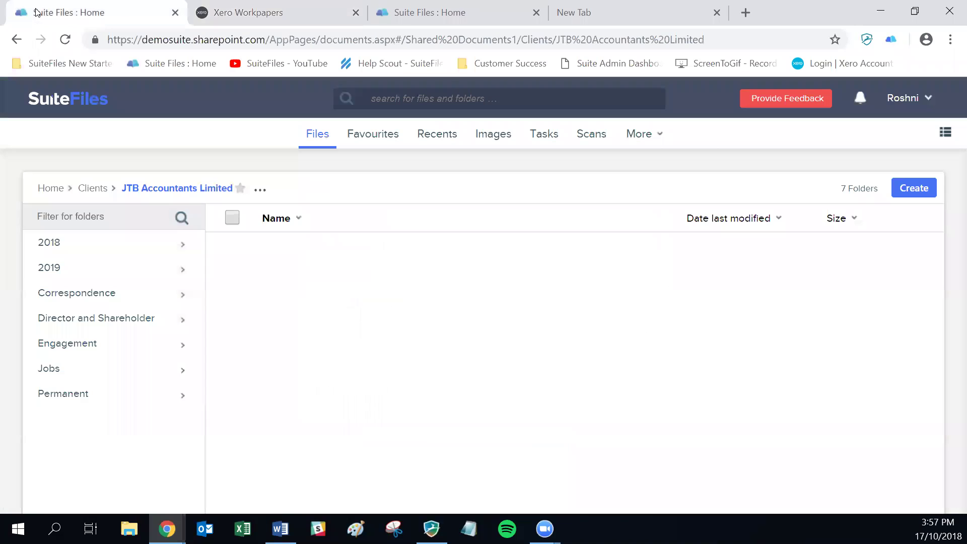
{"action": "left_click", "coordinate": [91, 187]}
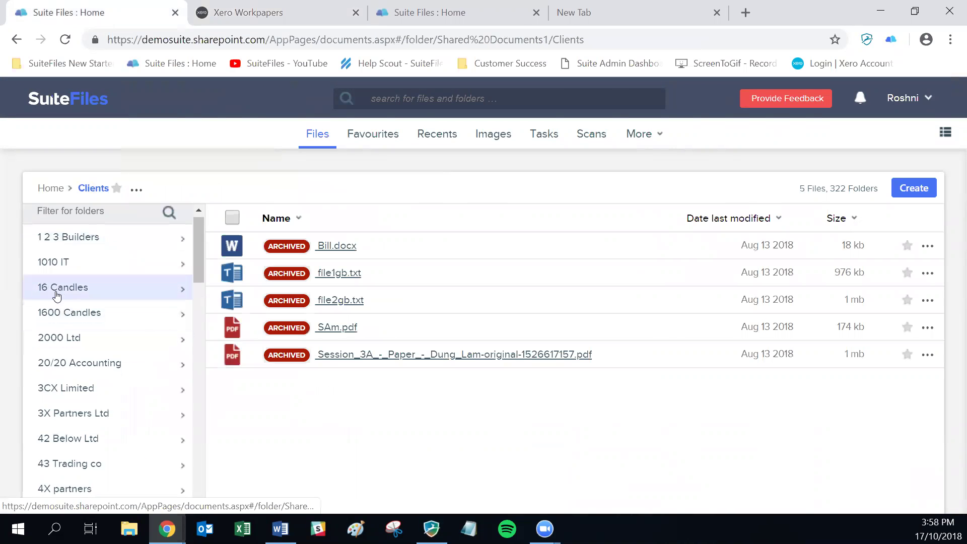
- Verify Workpapers - 99 Corporation - FY15.pdf is in 99 Corporation/2018, then return to Workpapers
{"action": "scroll", "coordinate": [54, 294], "scroll_direction": "down", "scroll_amount": 3}
{"action": "left_click", "coordinate": [65, 401]}
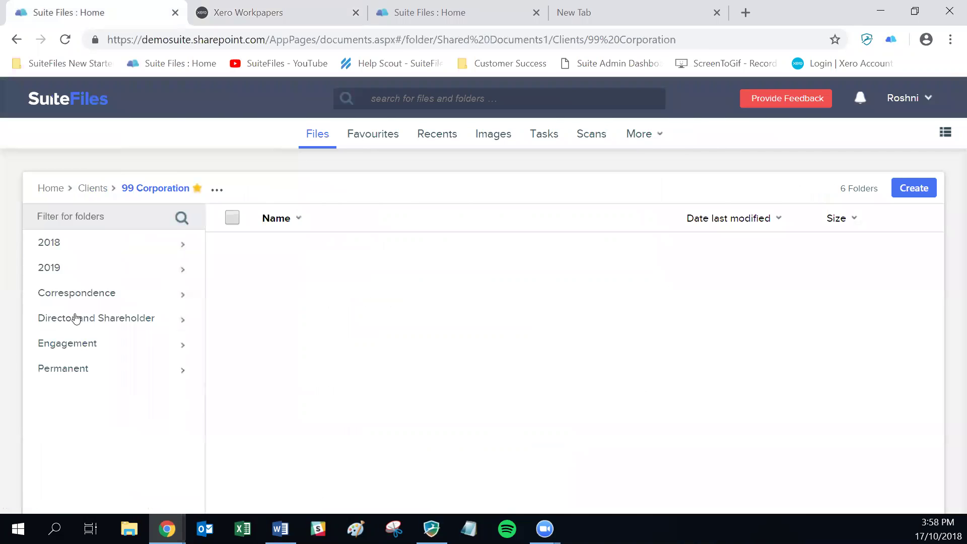
{"action": "left_click", "coordinate": [86, 242]}
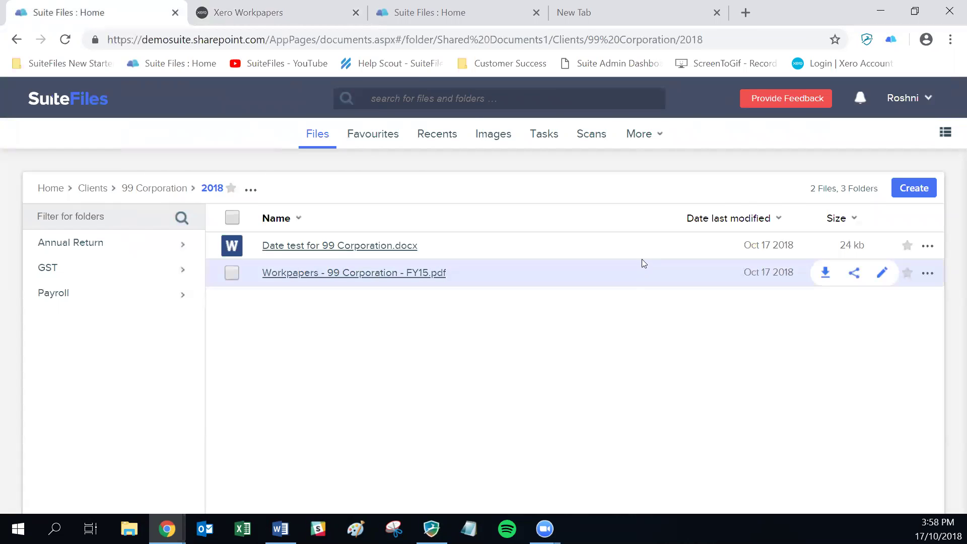
{"action": "left_click", "coordinate": [297, 6]}
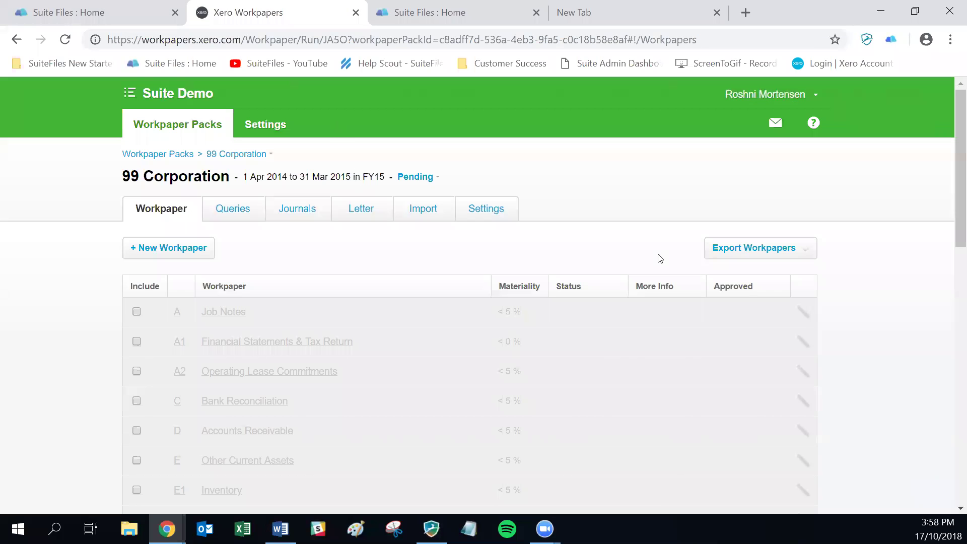
- Export the workpaper pack as a ZIP into SuiteFiles' Clients > 99 Corporation > 2018 folder, then view SuiteFiles
{"action": "left_click", "coordinate": [753, 247]}
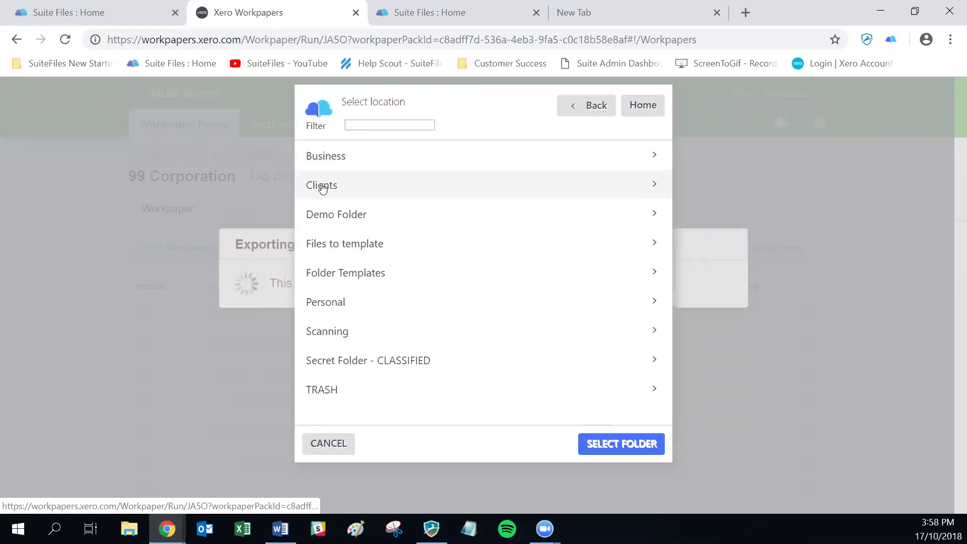
{"action": "left_click", "coordinate": [320, 184]}
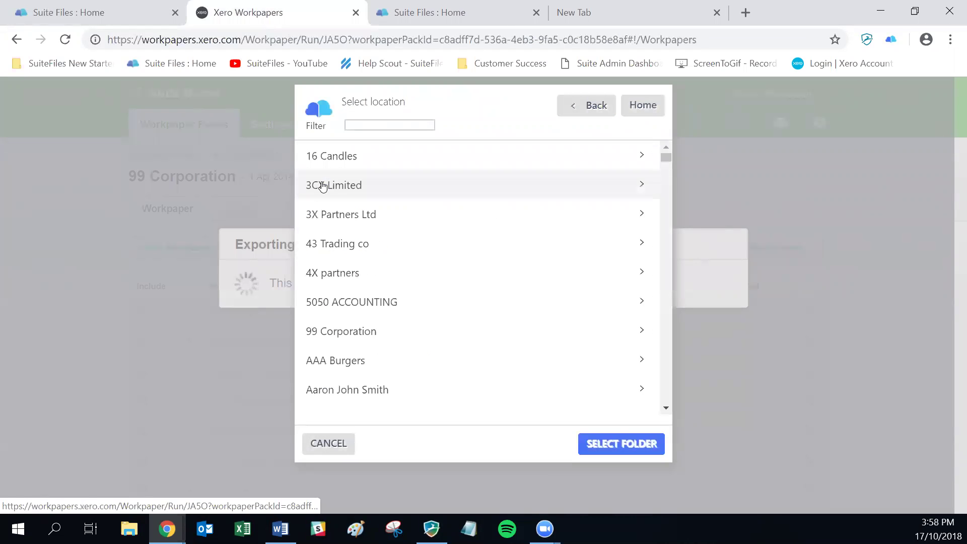
{"action": "left_click", "coordinate": [343, 336]}
{"action": "left_click", "coordinate": [328, 165]}
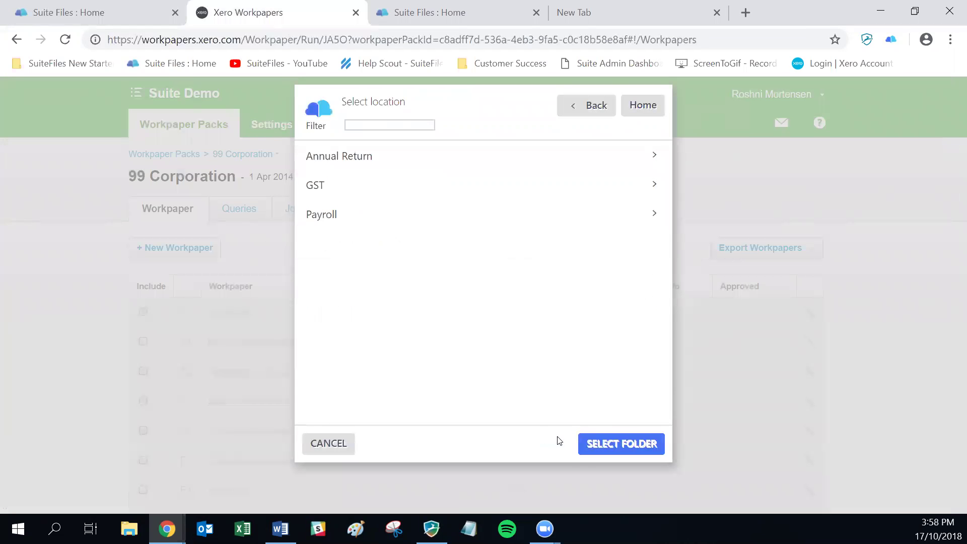
{"action": "left_click", "coordinate": [622, 446]}
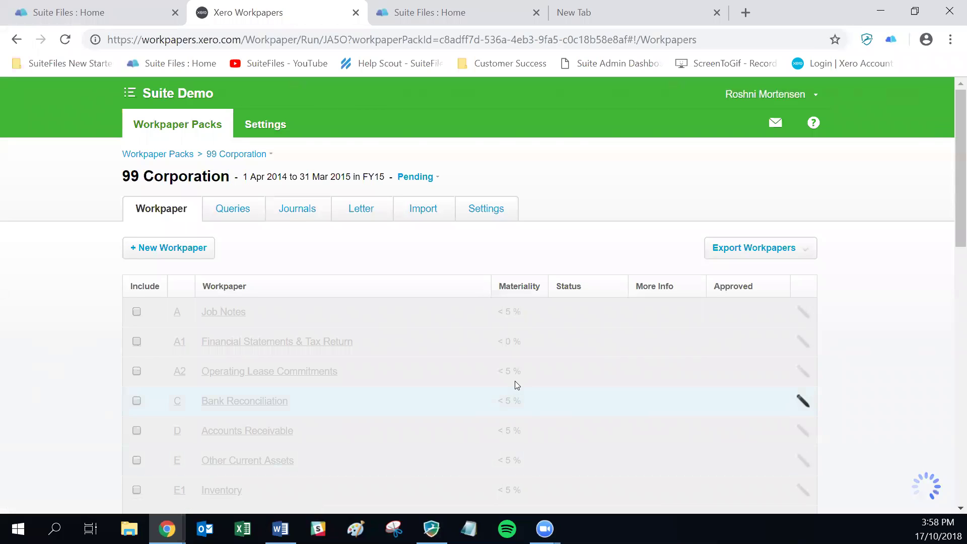
{"action": "left_click", "coordinate": [75, 12]}
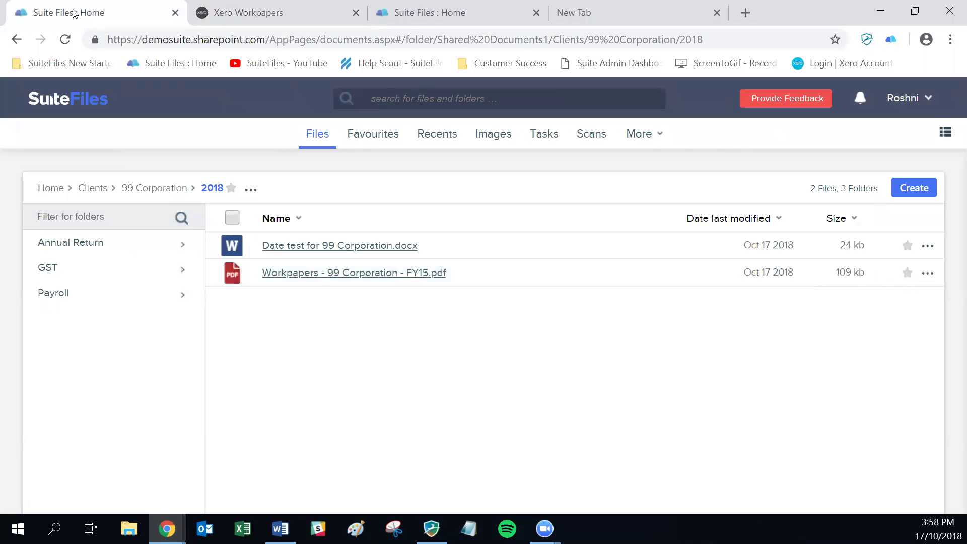
- Reopen the 99 Corporation 2018 folder and preview the exported FY15 ZIP file
{"action": "left_click", "coordinate": [138, 189]}
{"action": "left_click", "coordinate": [110, 244]}
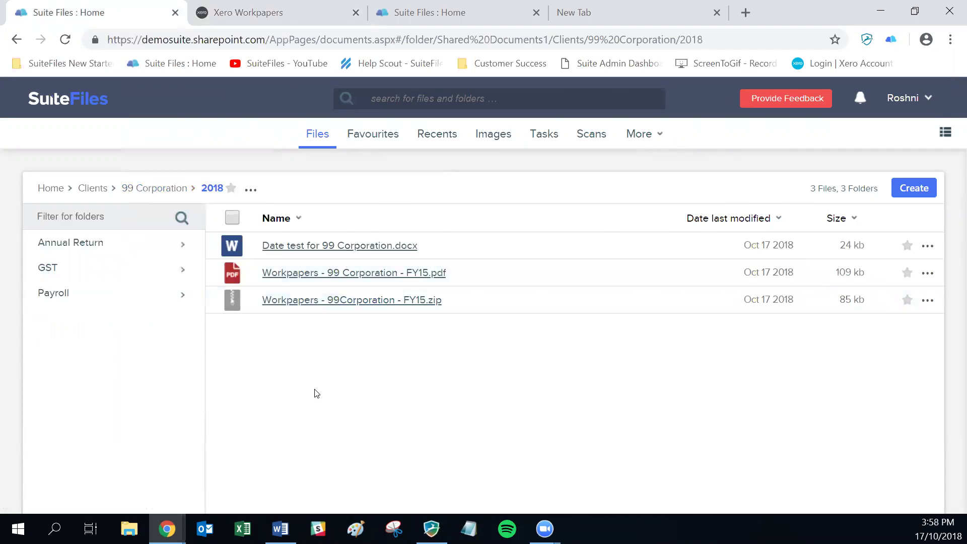
{"action": "left_click", "coordinate": [312, 300]}
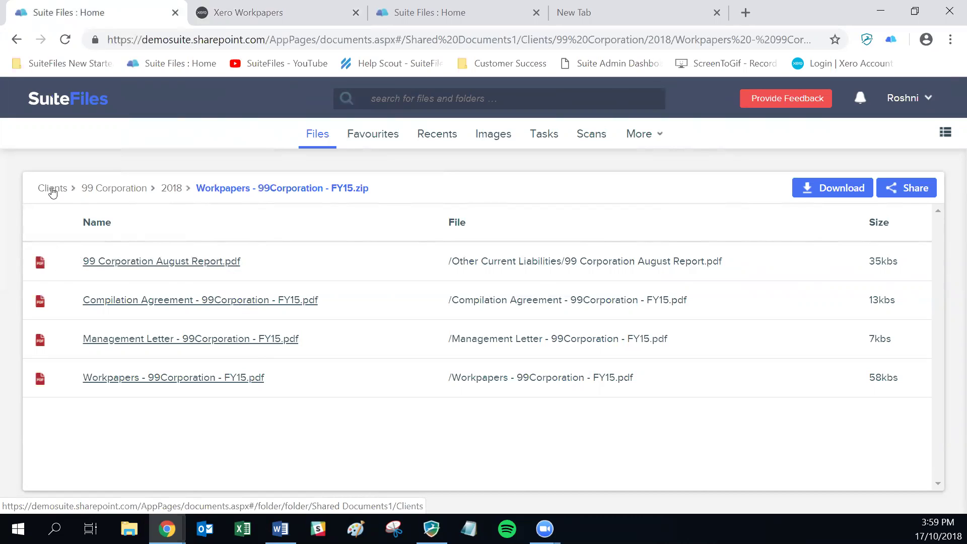
- Return to the 99 Corporation workpaper pack in Xero Workpapers
{"action": "key", "text": "alt+Tab"}
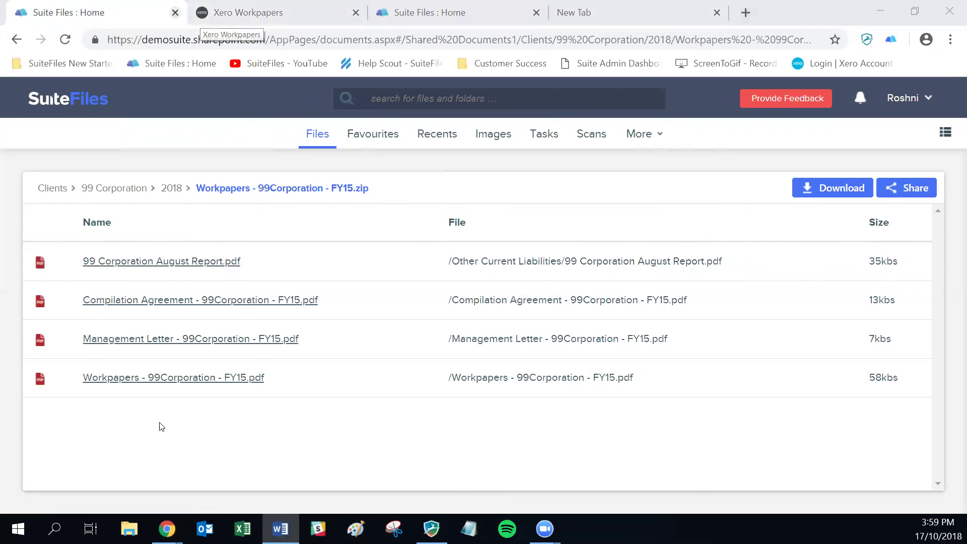
{"action": "left_click", "coordinate": [107, 11]}
{"action": "left_click", "coordinate": [252, 11]}
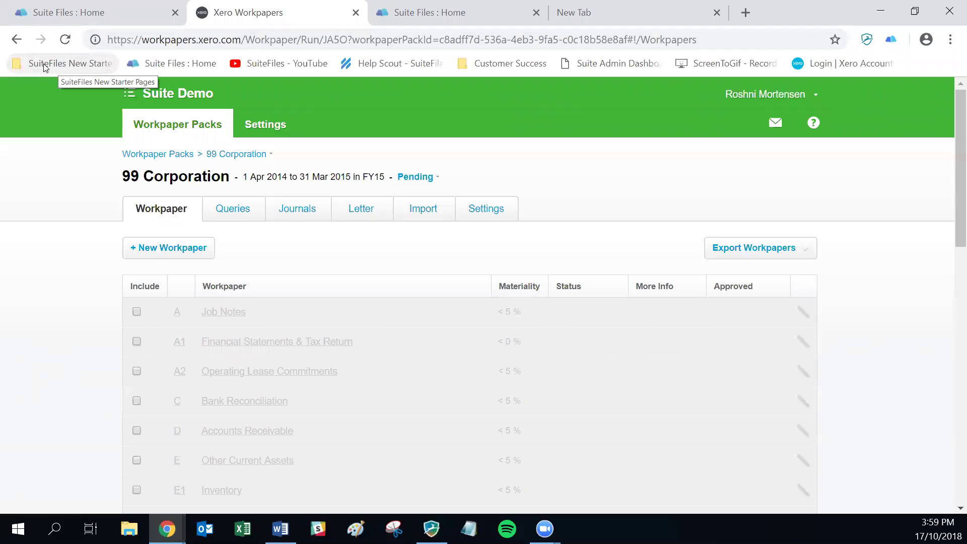
- Open Practice Manager from Partner Products and go to All Reports
{"action": "left_click", "coordinate": [171, 94]}
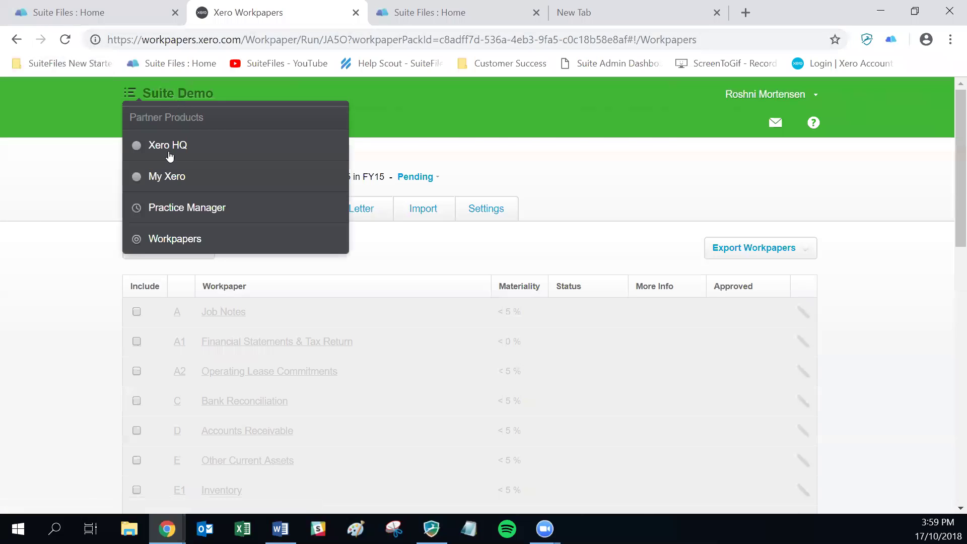
{"action": "left_click", "coordinate": [173, 208]}
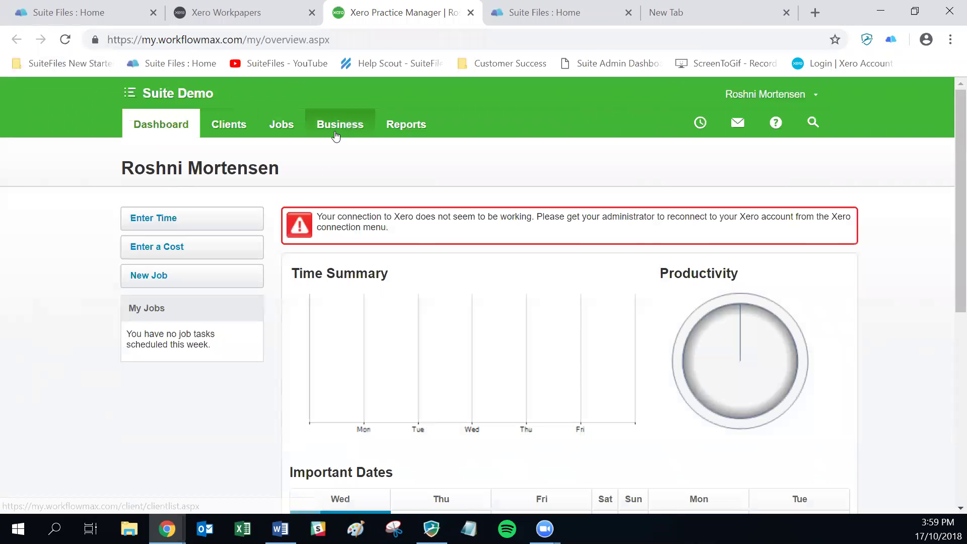
{"action": "left_click", "coordinate": [416, 125]}
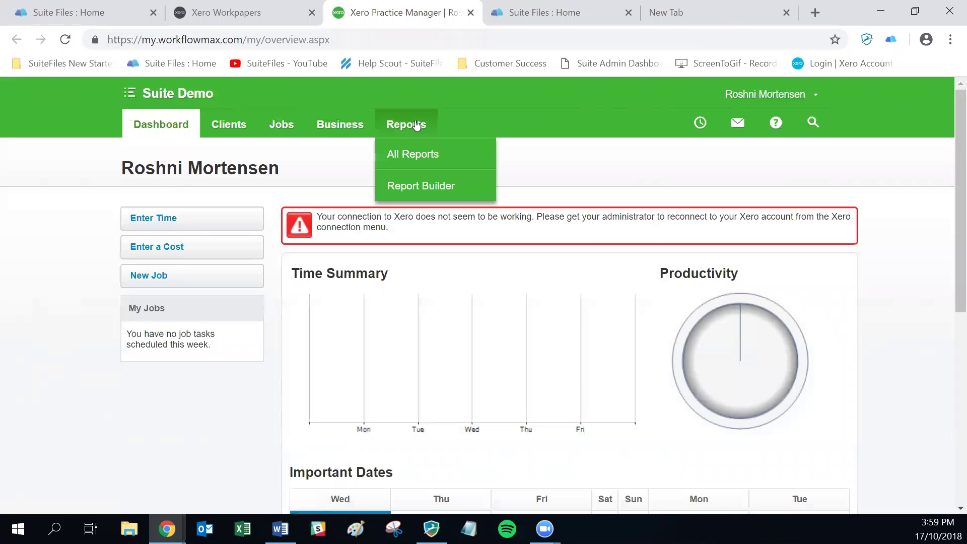
{"action": "left_click", "coordinate": [415, 159]}
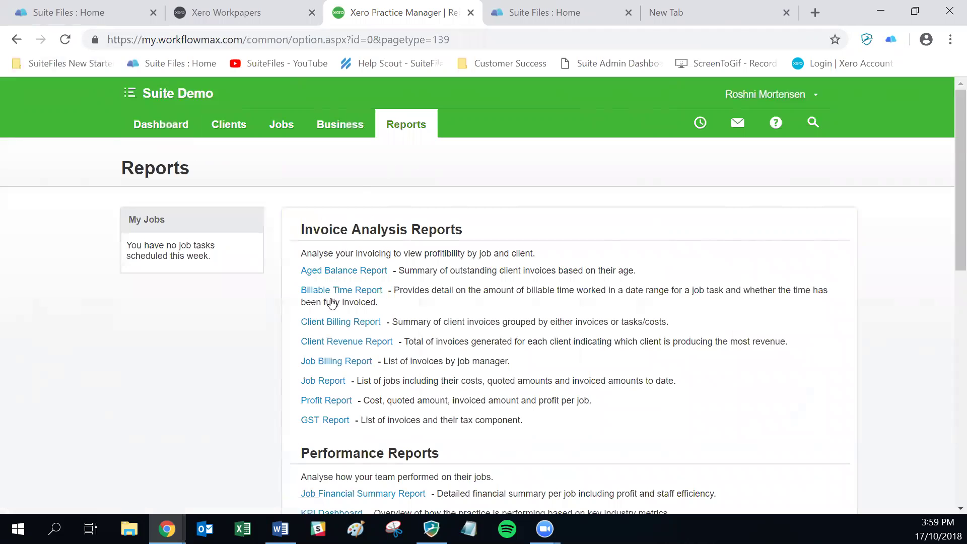
- Generate a Job Report of Planned jobs for 19-Sep-2018 to 17-Oct-2018
{"action": "left_click", "coordinate": [332, 381]}
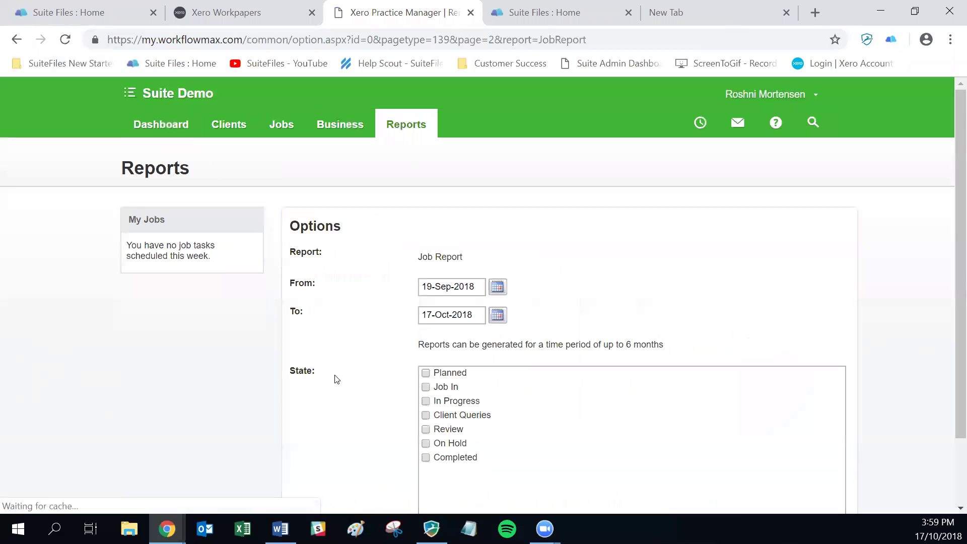
{"action": "left_click", "coordinate": [426, 373]}
{"action": "scroll", "coordinate": [433, 375], "scroll_direction": "down", "scroll_amount": 2}
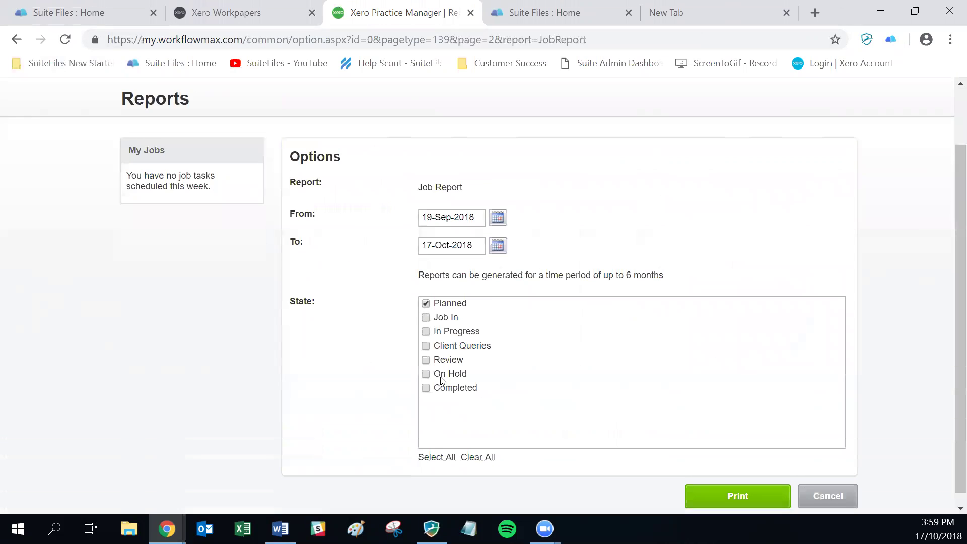
{"action": "left_click", "coordinate": [746, 495]}
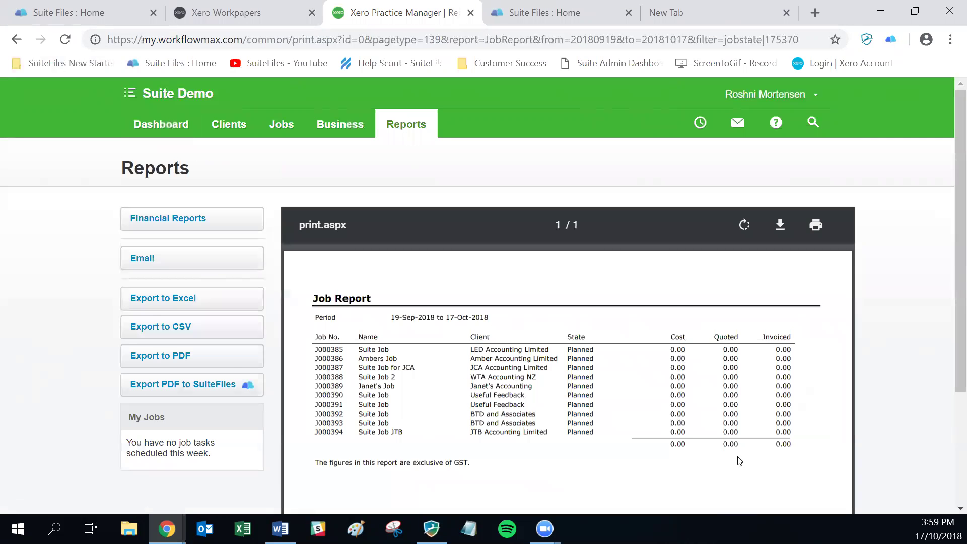
- Export the Job Report PDF into SuiteFiles' Clients > 99 Corporation > 2018 folder, then view SuiteFiles
{"action": "left_click", "coordinate": [175, 390]}
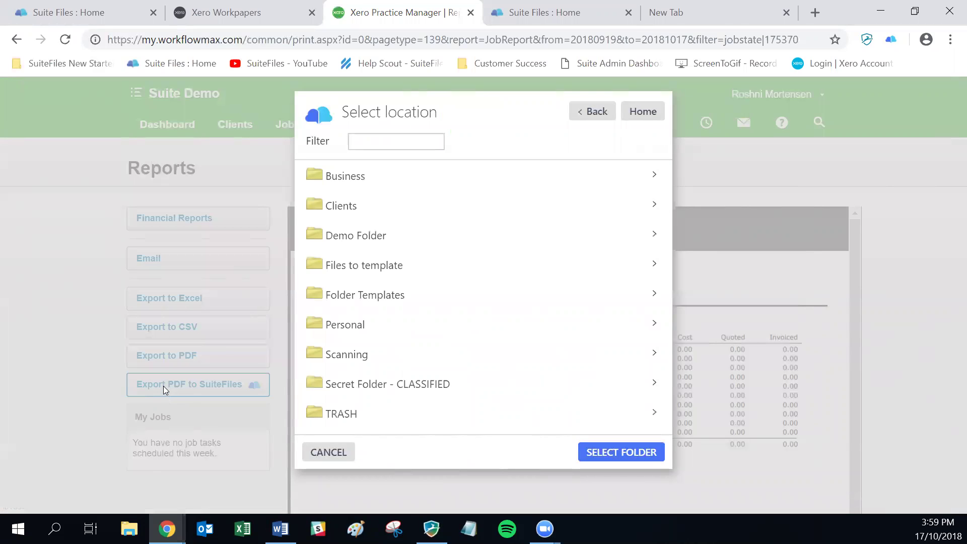
{"action": "left_click", "coordinate": [338, 206]}
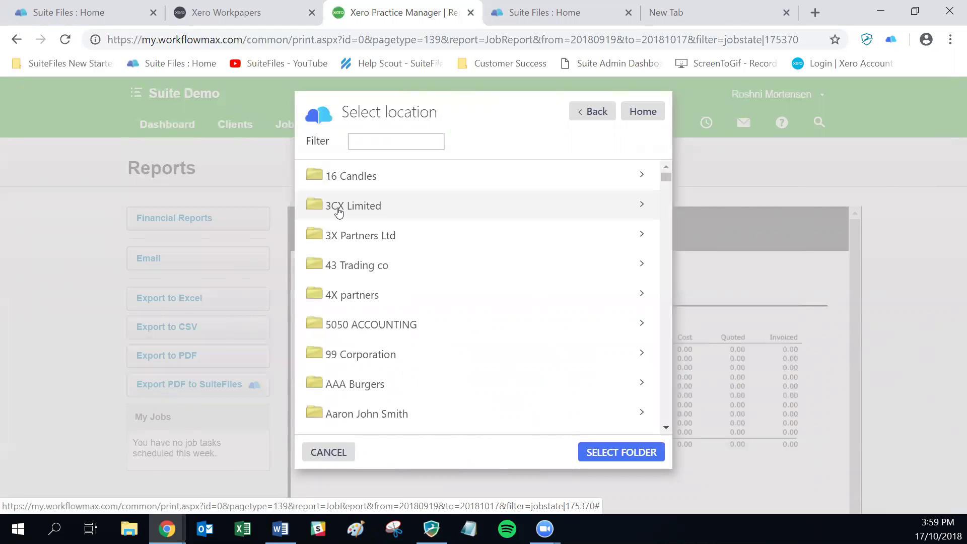
{"action": "left_click", "coordinate": [340, 359]}
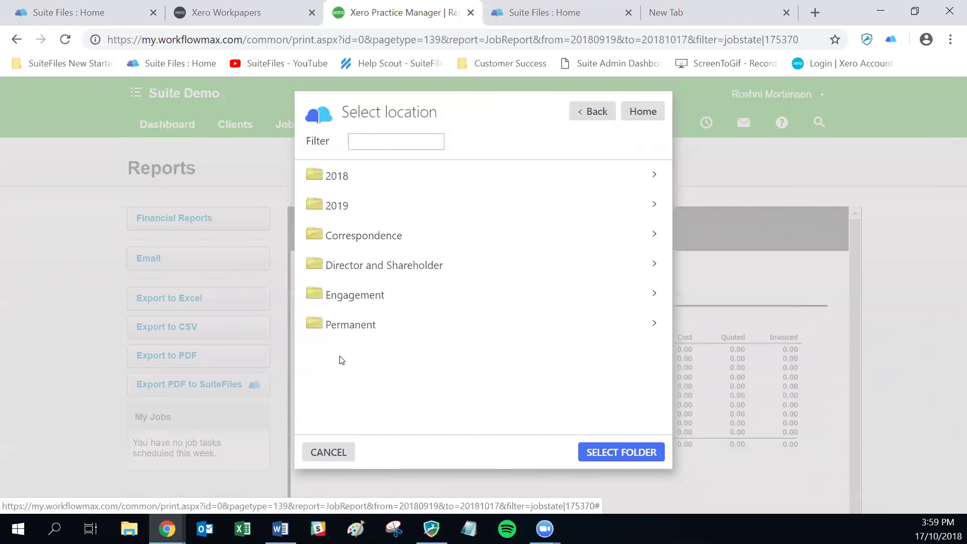
{"action": "left_click", "coordinate": [337, 175]}
{"action": "left_click", "coordinate": [595, 449]}
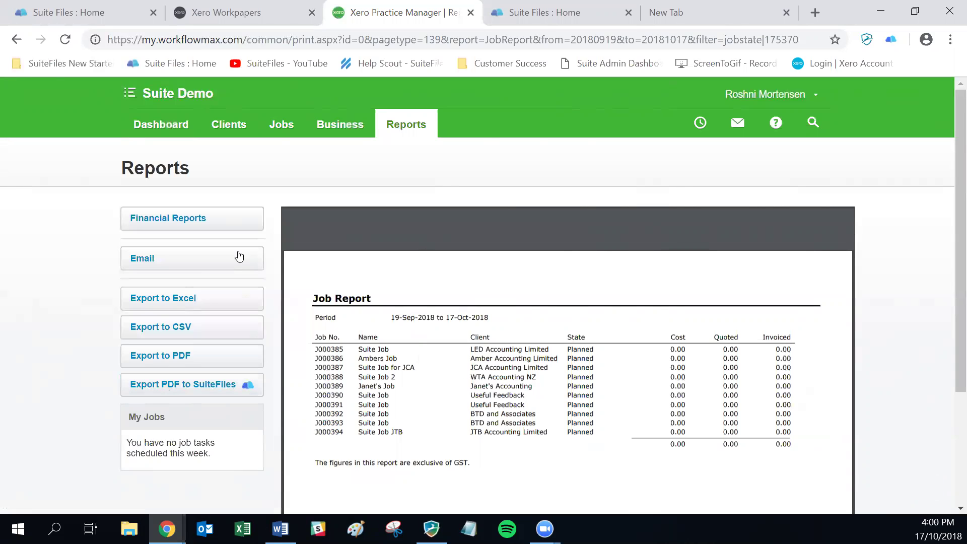
{"action": "left_click", "coordinate": [62, 18]}
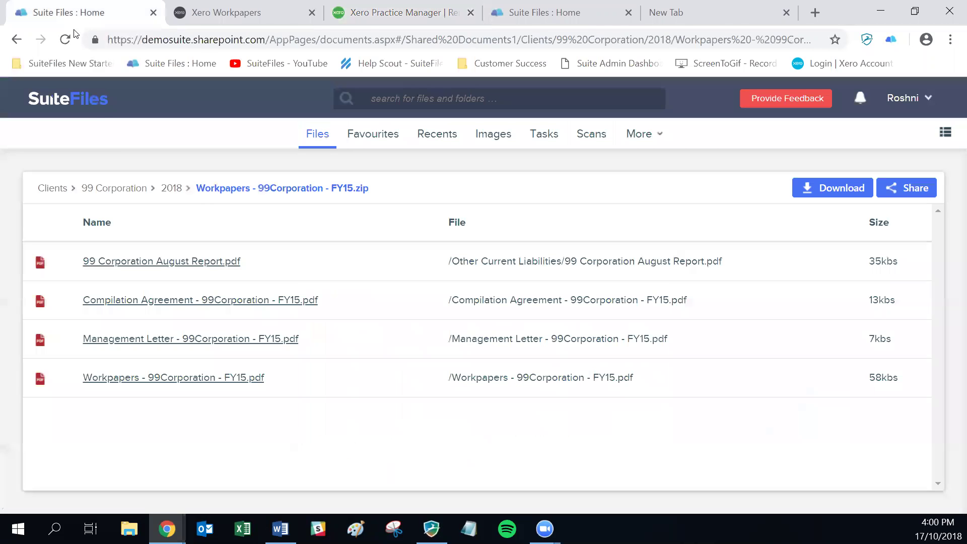
- Confirm Job-Report.pdf is in the 99 Corporation 2018 folder, then return to the Job Report
{"action": "left_click", "coordinate": [171, 188]}
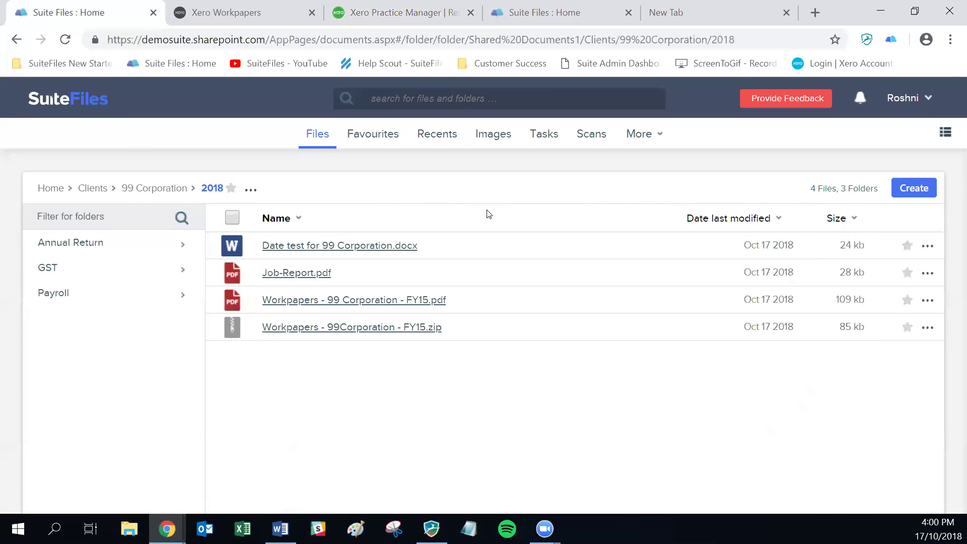
{"action": "left_click", "coordinate": [413, 11]}
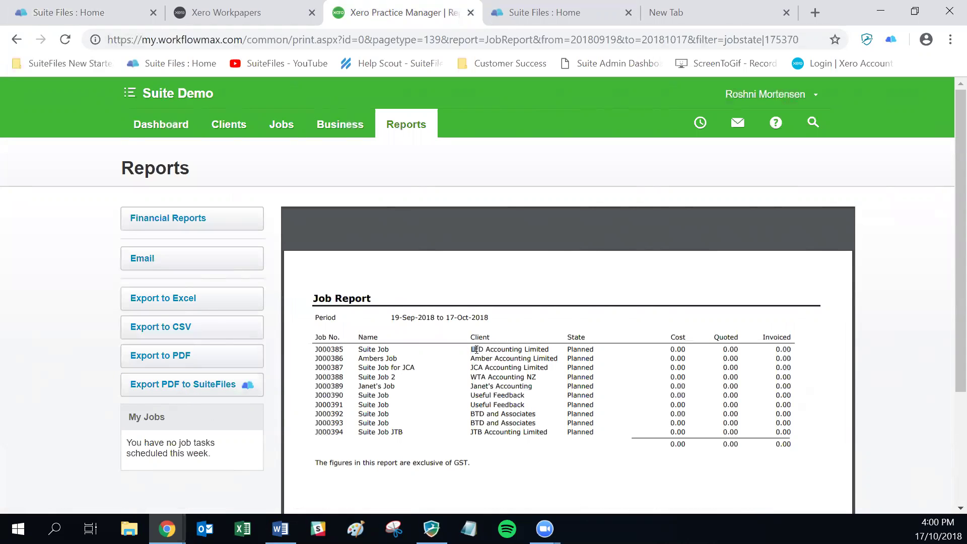
- Print the Job Report PDF with Suite Print as the destination
{"action": "scroll", "coordinate": [476, 350], "scroll_direction": "down", "scroll_amount": 3}
{"action": "scroll", "coordinate": [476, 350], "scroll_direction": "down", "scroll_amount": 1}
{"action": "right_click", "coordinate": [490, 294]}
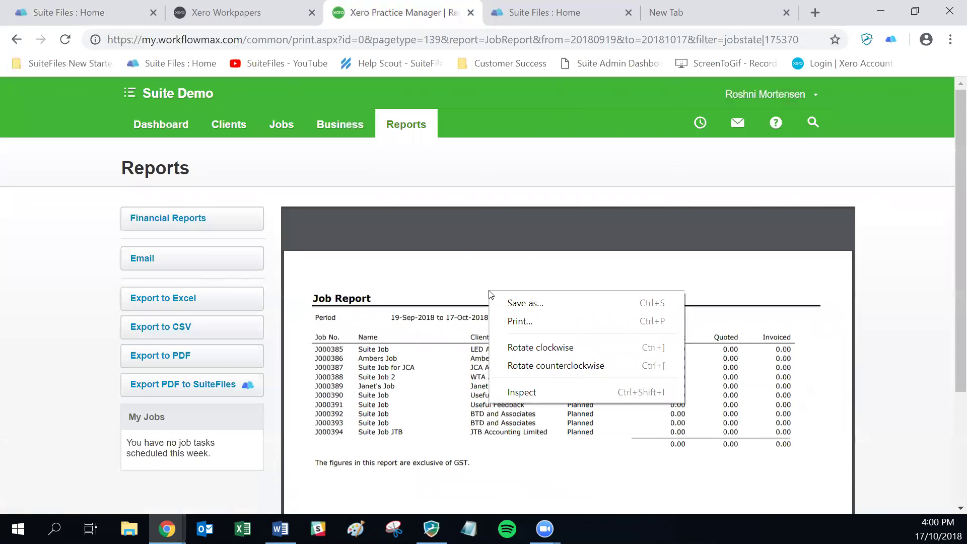
{"action": "left_click", "coordinate": [508, 322]}
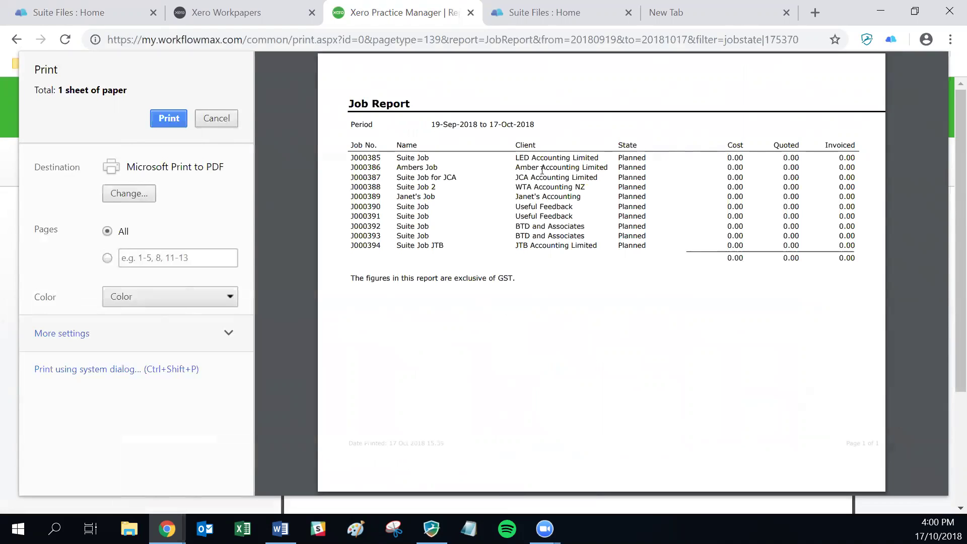
{"action": "left_click", "coordinate": [113, 192]}
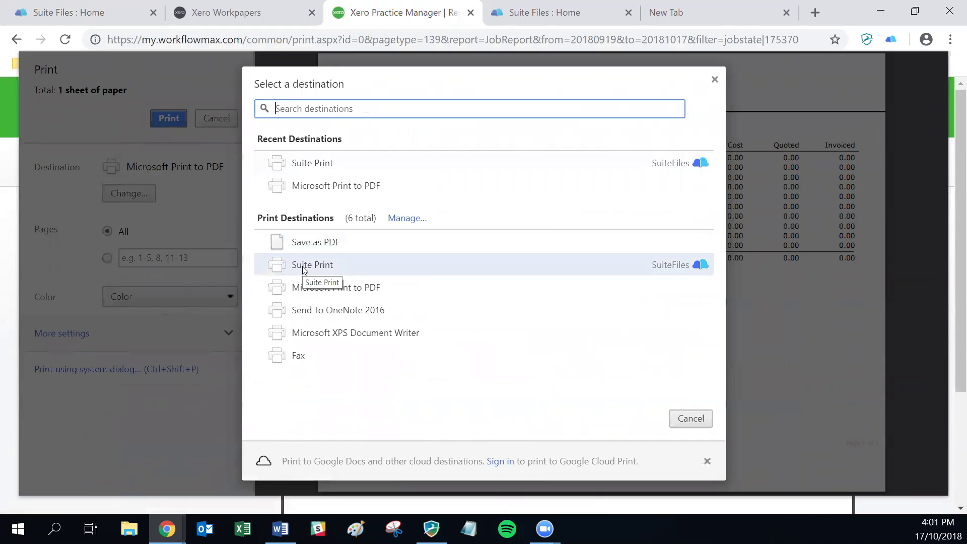
{"action": "left_click", "coordinate": [302, 266]}
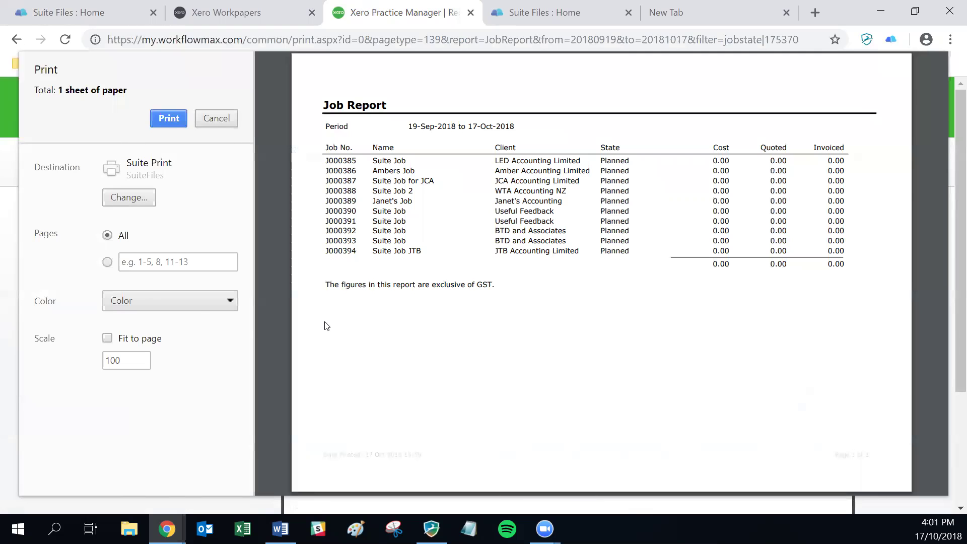
{"action": "left_click", "coordinate": [161, 118]}
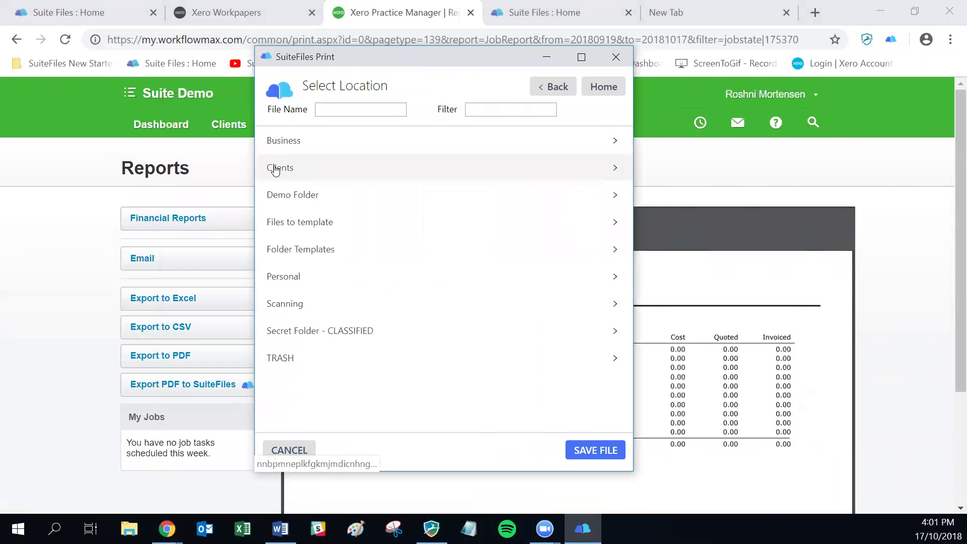
- Save the printed report as 'Job Report SuitePrint' in Clients > 99 Corporation > 2018
{"action": "left_click", "coordinate": [275, 169]}
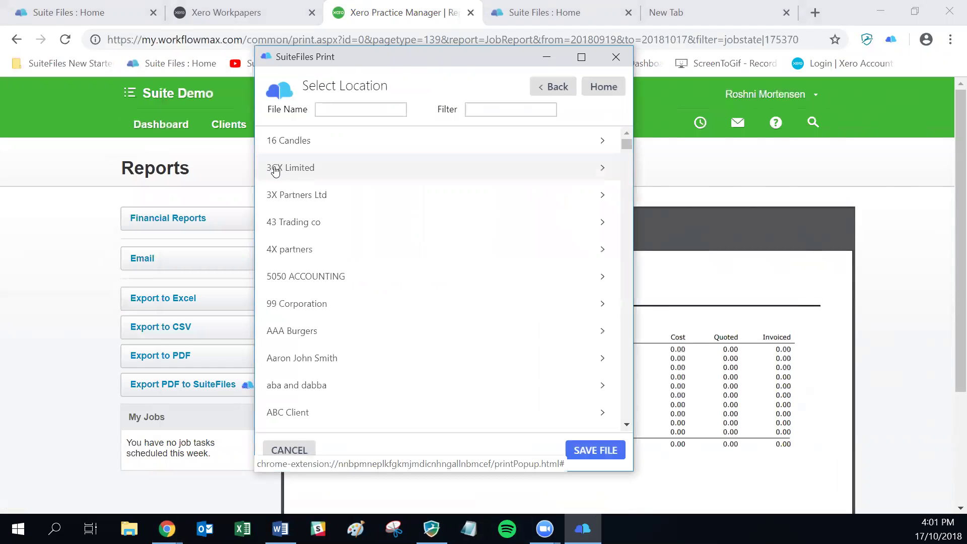
{"action": "left_click", "coordinate": [287, 305]}
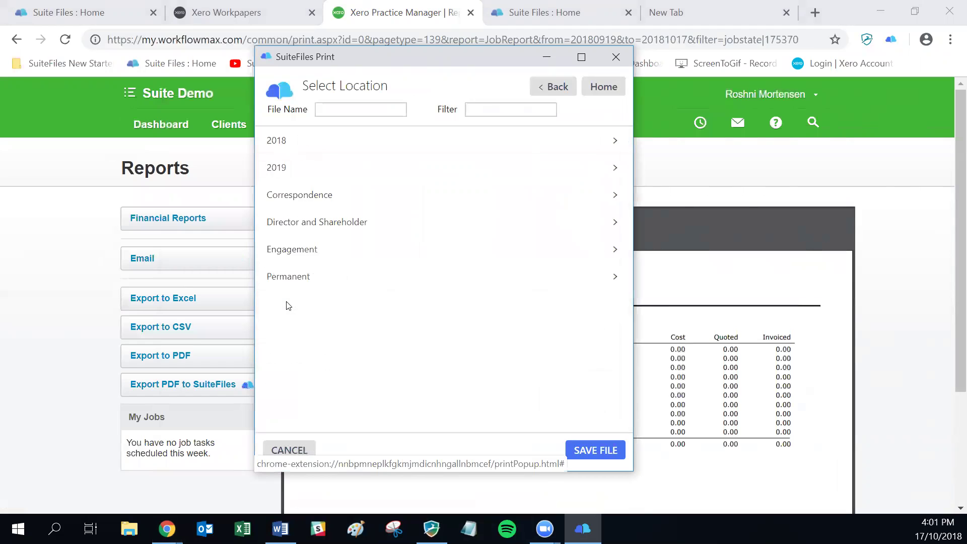
{"action": "left_click", "coordinate": [272, 143]}
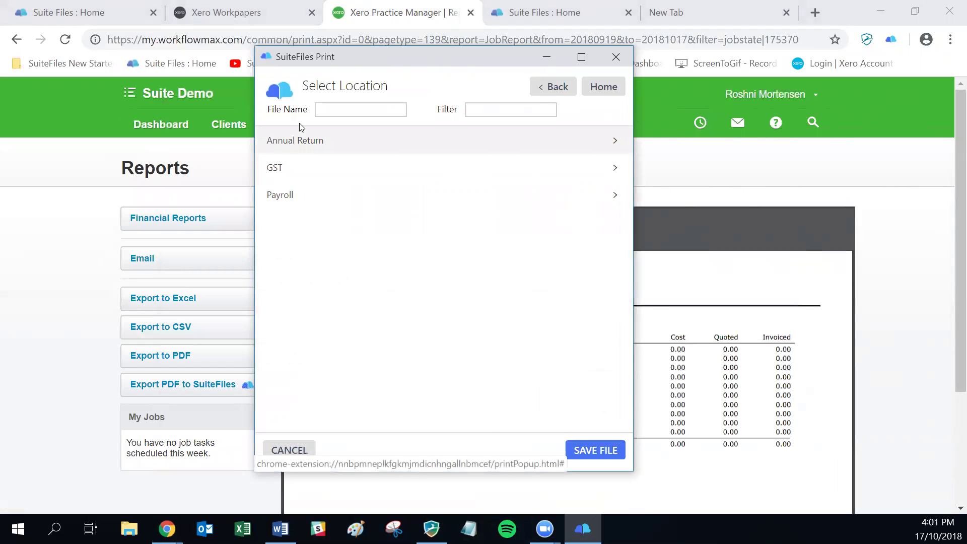
{"action": "left_click", "coordinate": [347, 109]}
{"action": "type", "text": "Job Report"}
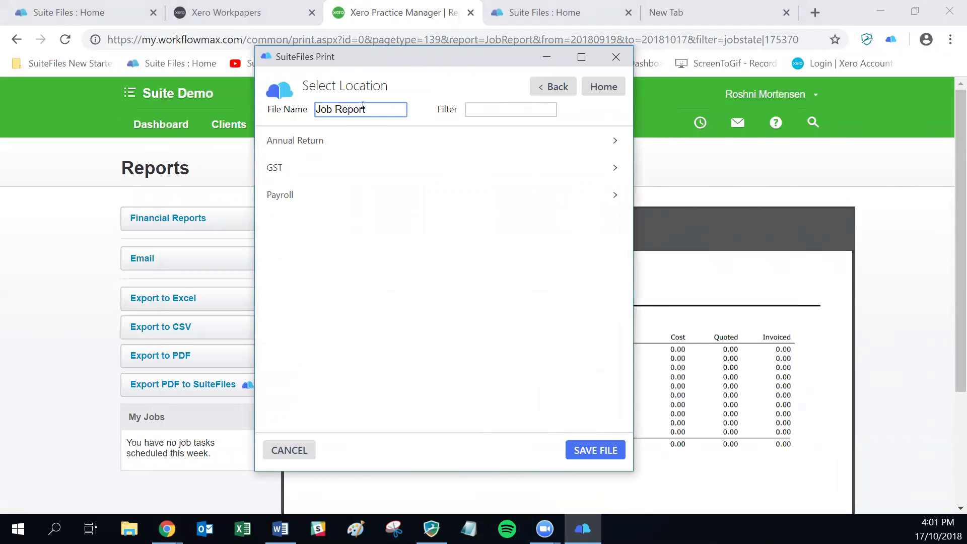
{"action": "type", "text": " SuitePrint"}
{"action": "key", "text": "Tab"}
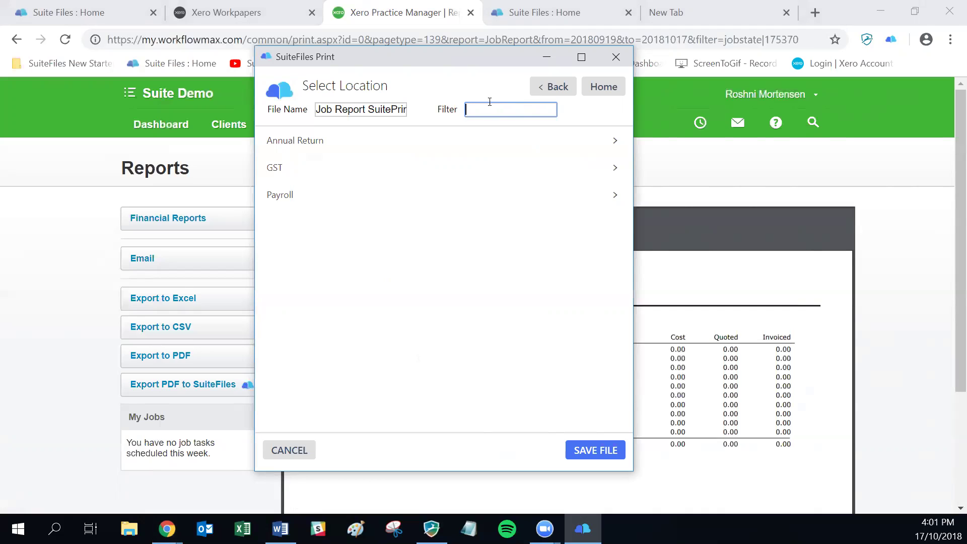
{"action": "left_click", "coordinate": [572, 446]}
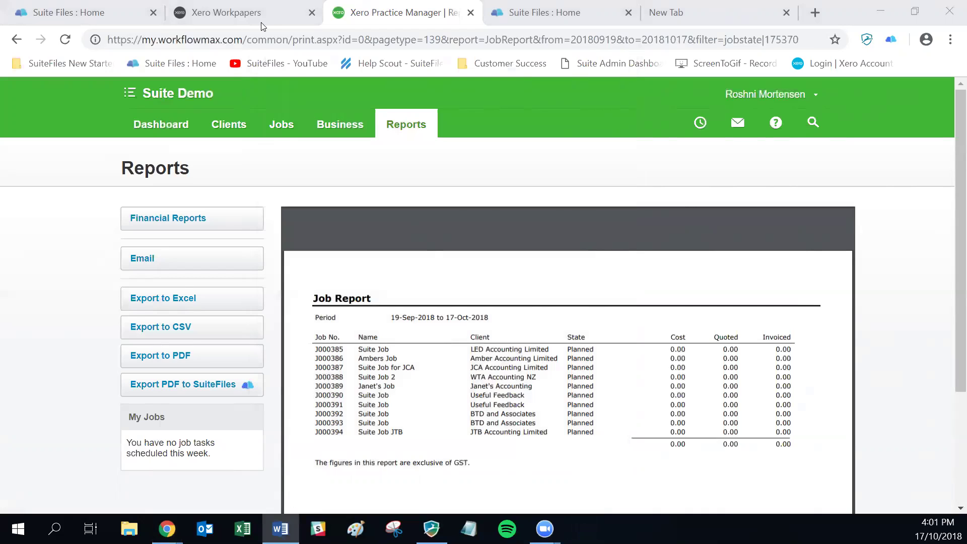
- Refresh SuiteFiles' 99 Corporation 2018 folder to confirm Job Report SuitePrint.pdf arrived
{"action": "left_click", "coordinate": [66, 8]}
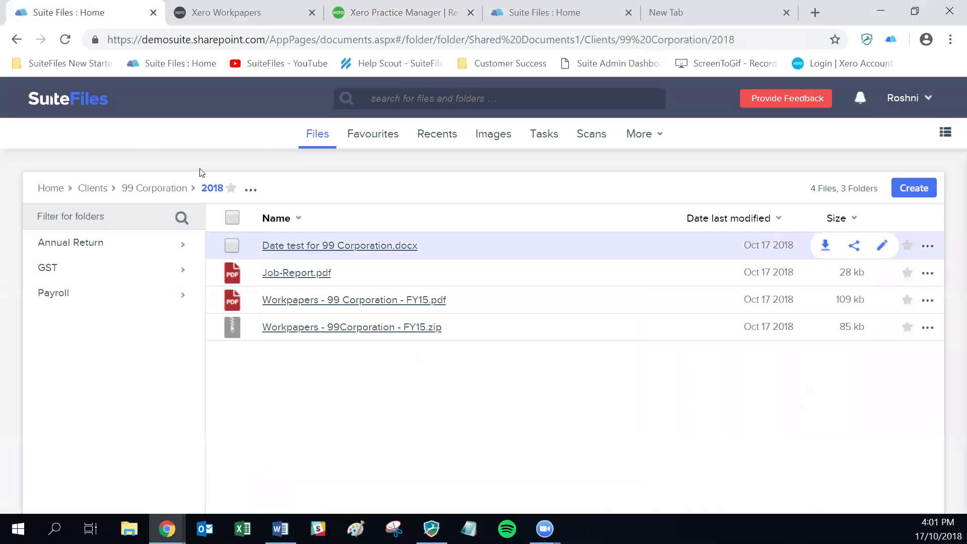
{"action": "left_click", "coordinate": [172, 187]}
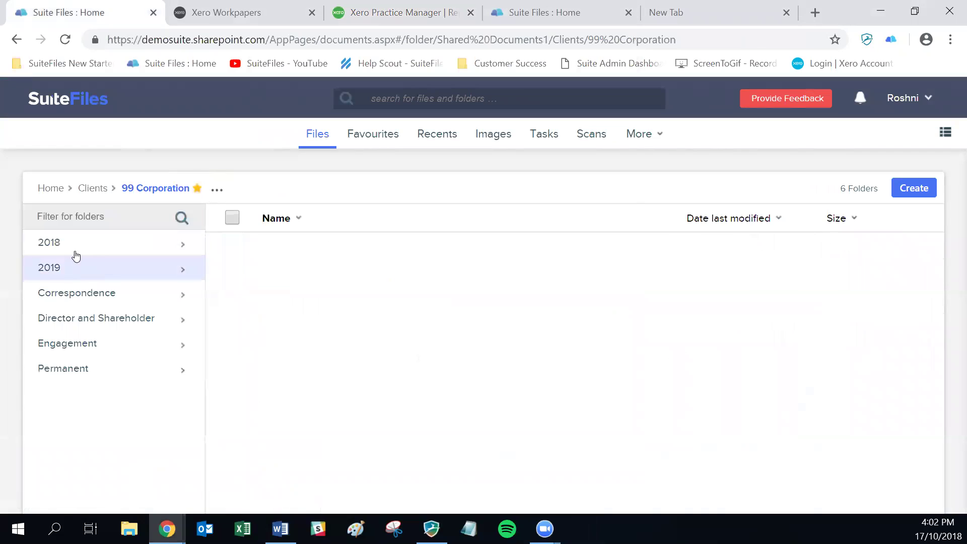
{"action": "left_click", "coordinate": [75, 244]}
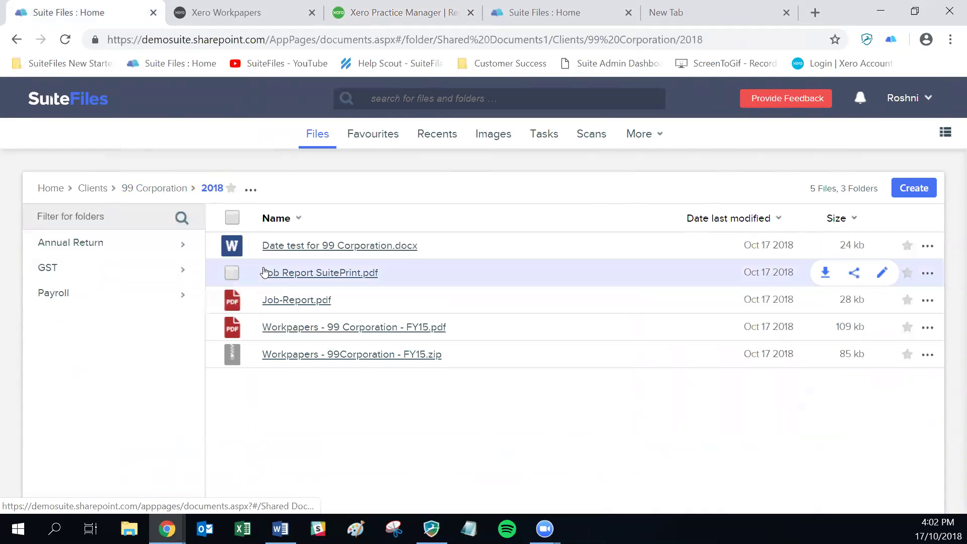